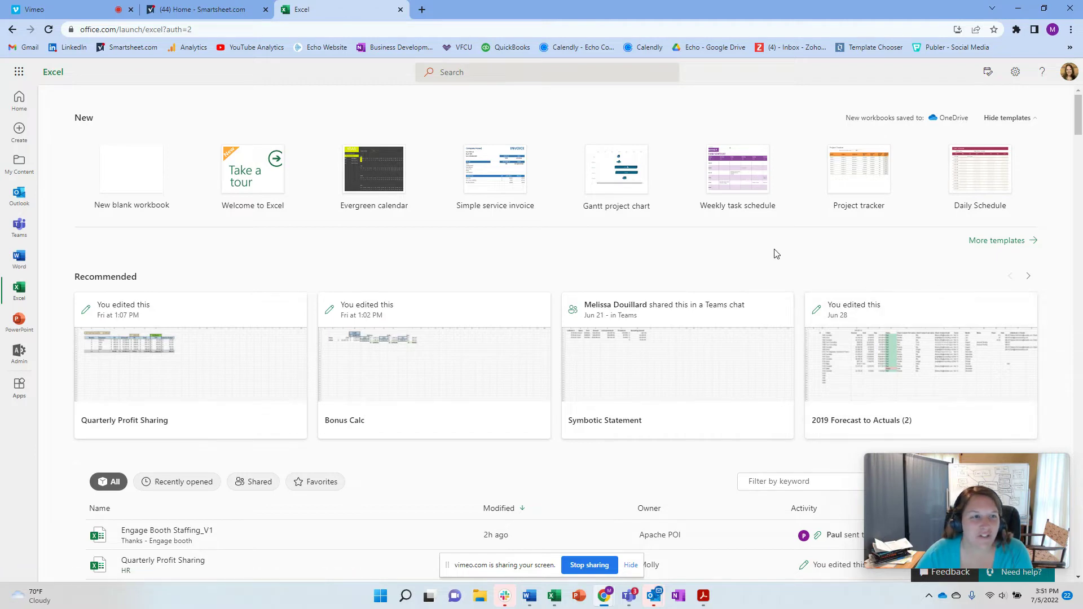
Switch to the Smartsheet home dashboard in the other browser tab
{"action": "left_click", "coordinate": [215, 17]}
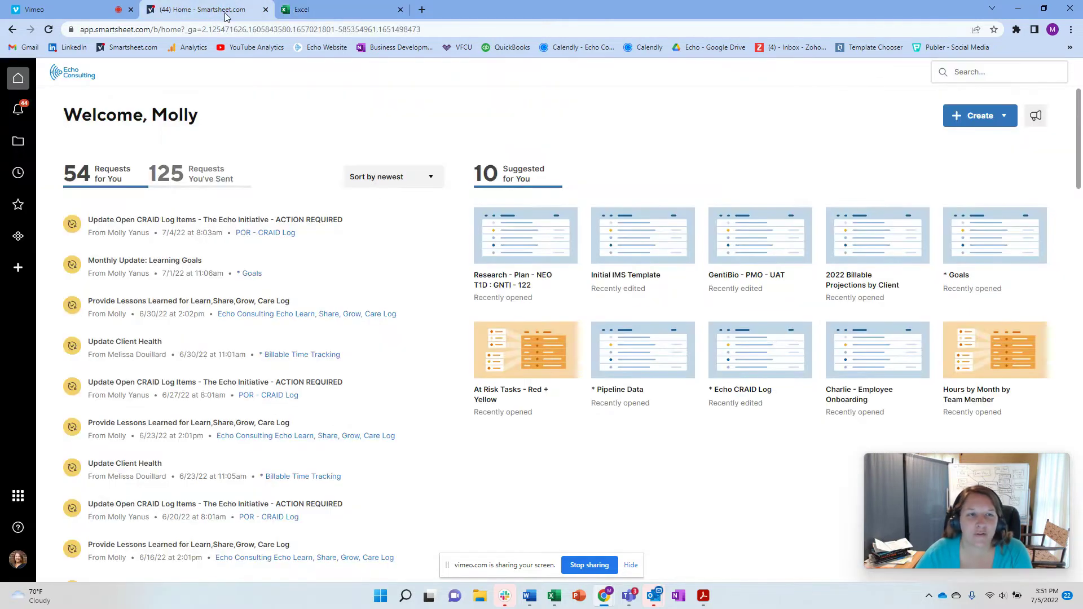
Return to the Excel for the web start page tab
{"action": "left_click", "coordinate": [342, 13]}
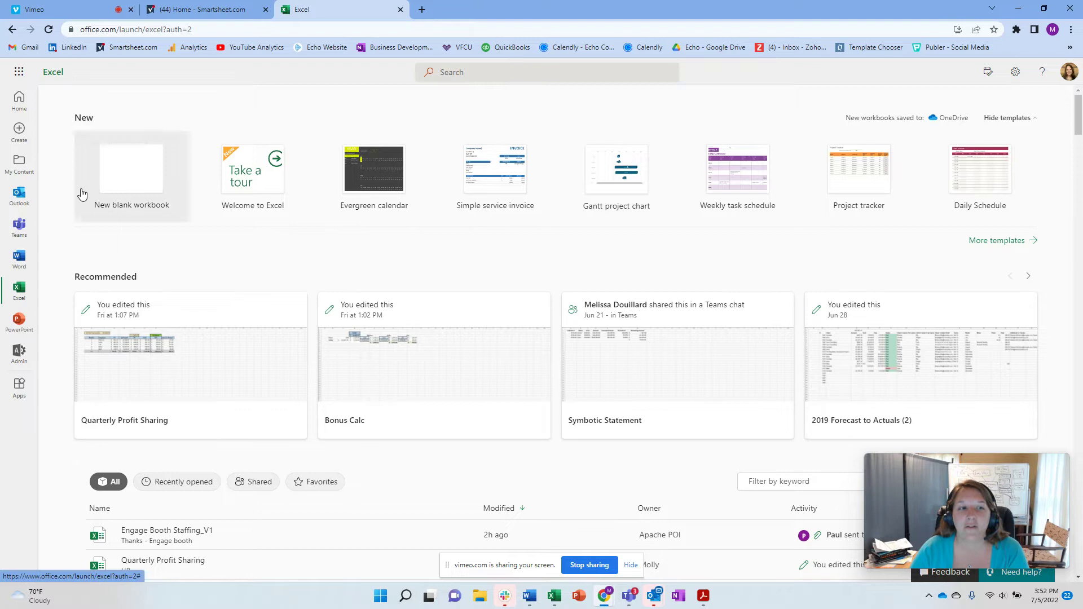
Browse the full workbook template gallery, briefly trying and dismissing the Office search
{"action": "left_click", "coordinate": [985, 243]}
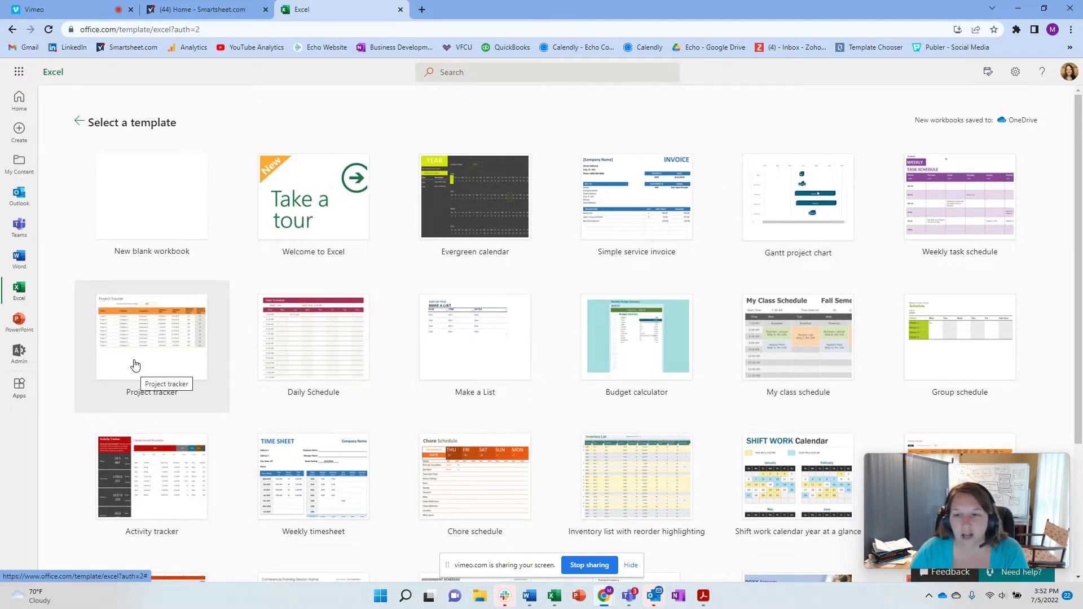
{"action": "scroll", "coordinate": [590, 341], "scroll_direction": "down", "scroll_amount": 2}
{"action": "scroll", "coordinate": [584, 361], "scroll_direction": "down", "scroll_amount": 2}
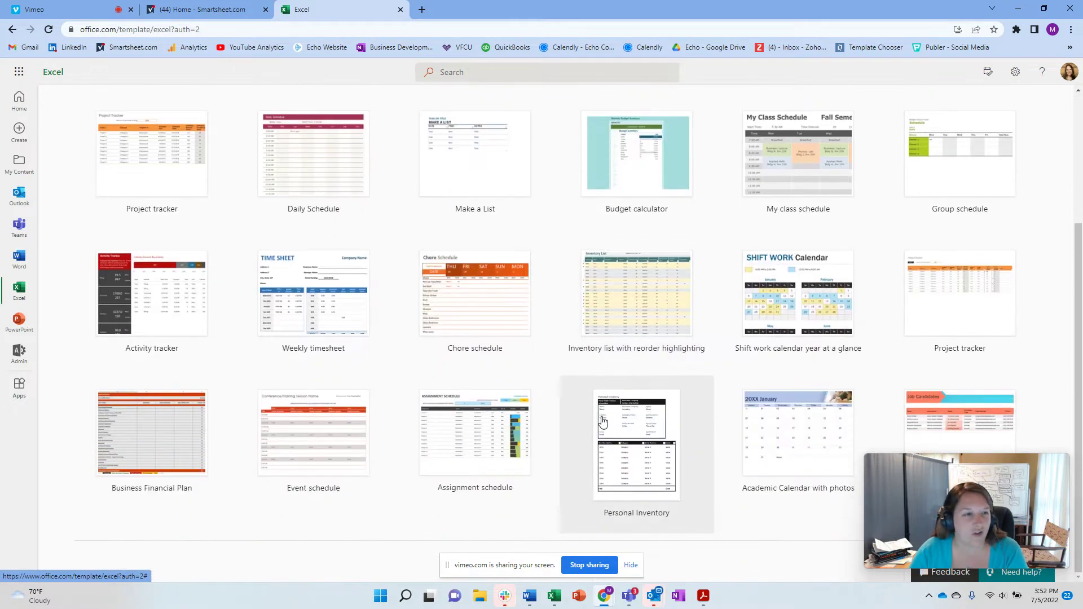
{"action": "scroll", "coordinate": [598, 429], "scroll_direction": "up", "scroll_amount": 4}
{"action": "left_click", "coordinate": [461, 74]}
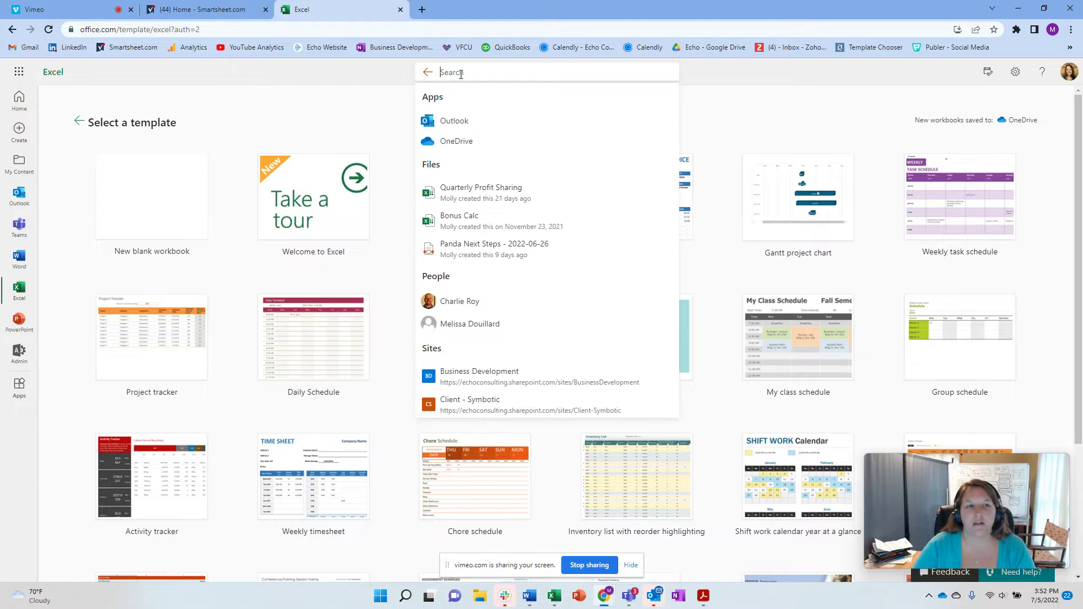
{"action": "left_click", "coordinate": [865, 176]}
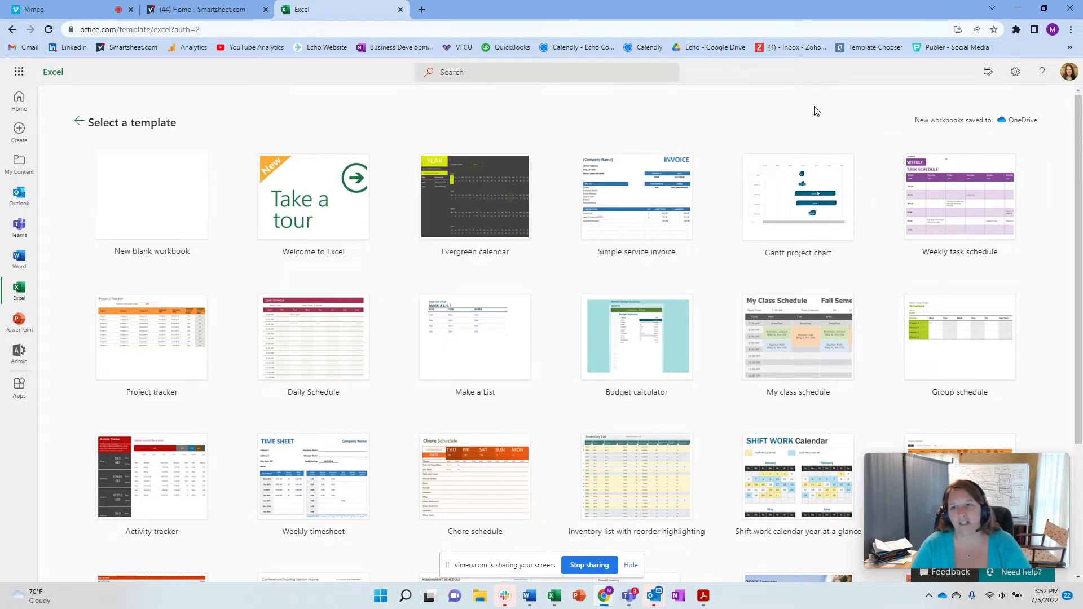
Create a new workbook from the Project tracker template
{"action": "scroll", "coordinate": [863, 222], "scroll_direction": "down", "scroll_amount": 3}
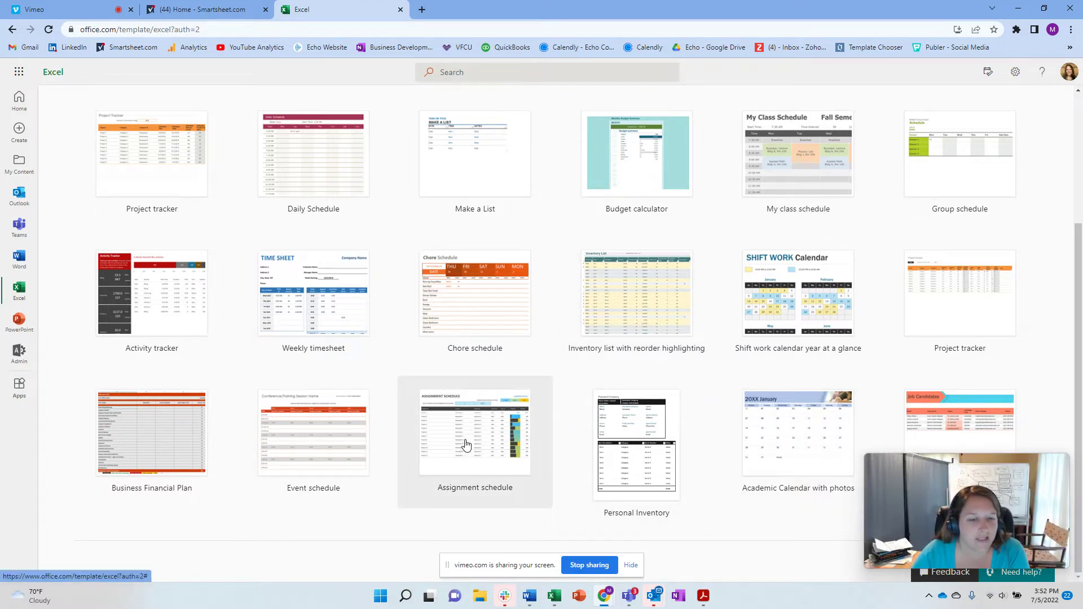
{"action": "scroll", "coordinate": [494, 447], "scroll_direction": "up", "scroll_amount": 2}
{"action": "scroll", "coordinate": [495, 447], "scroll_direction": "up", "scroll_amount": 1}
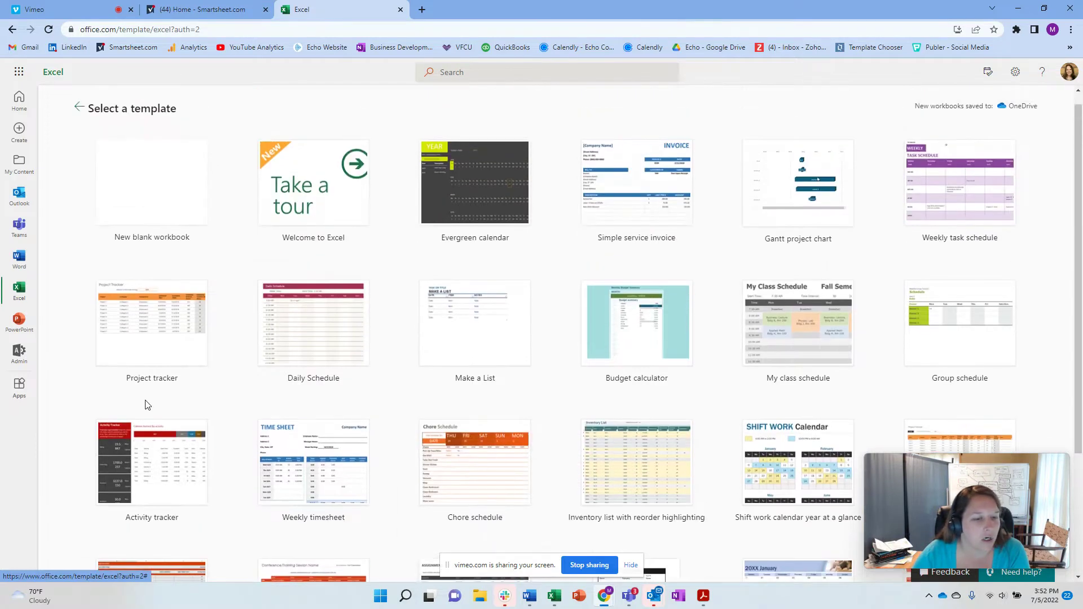
{"action": "left_click", "coordinate": [170, 346]}
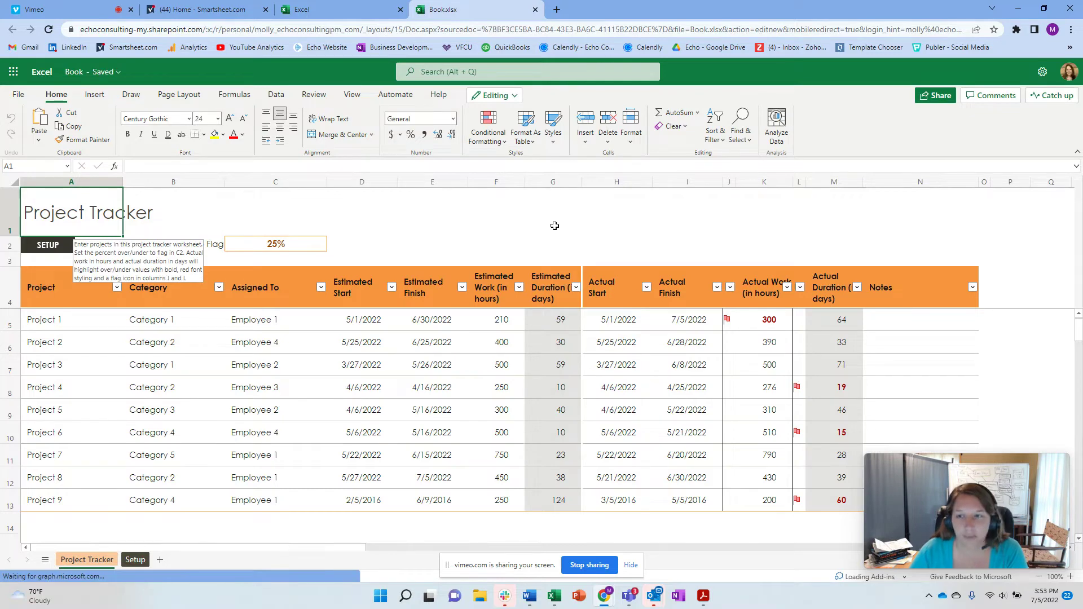
On the Setup sheet, rename the first three categories in A5:A7 to IT, Business and HR
{"action": "left_click", "coordinate": [64, 320]}
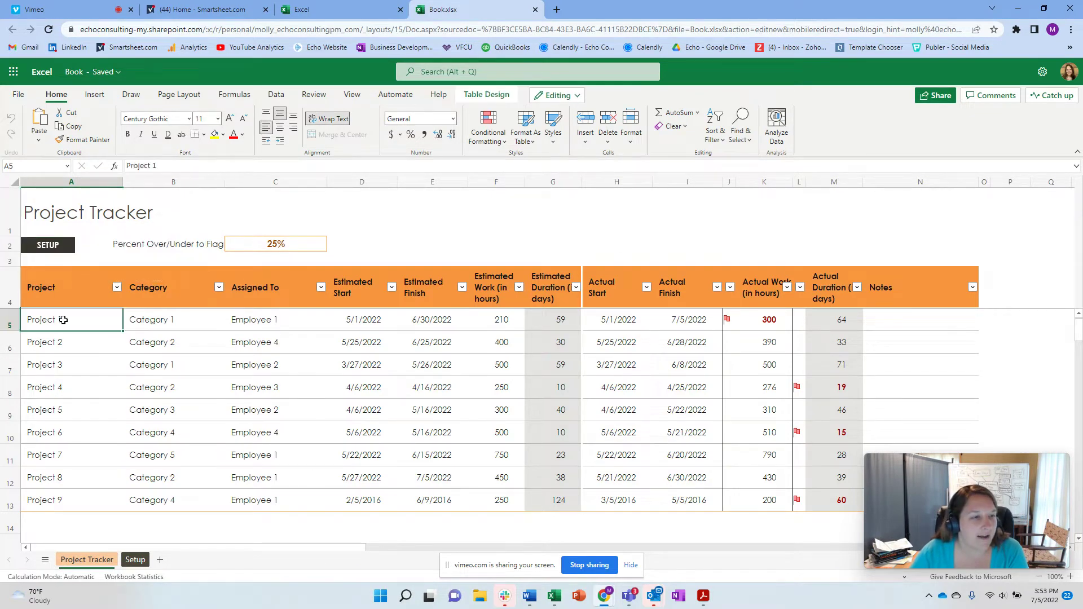
{"action": "left_click", "coordinate": [61, 253]}
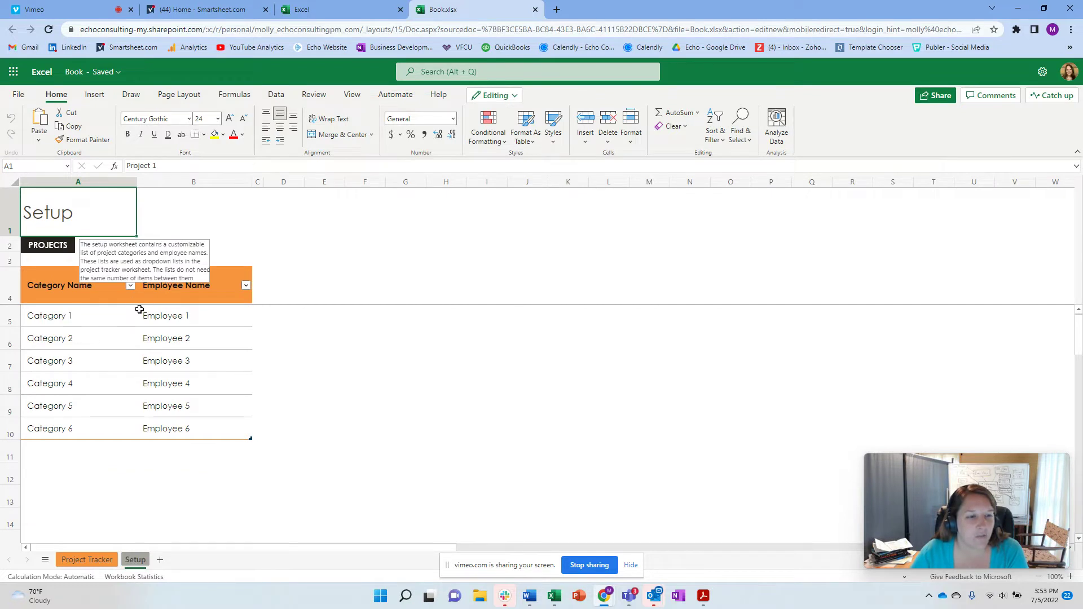
{"action": "left_click", "coordinate": [69, 320]}
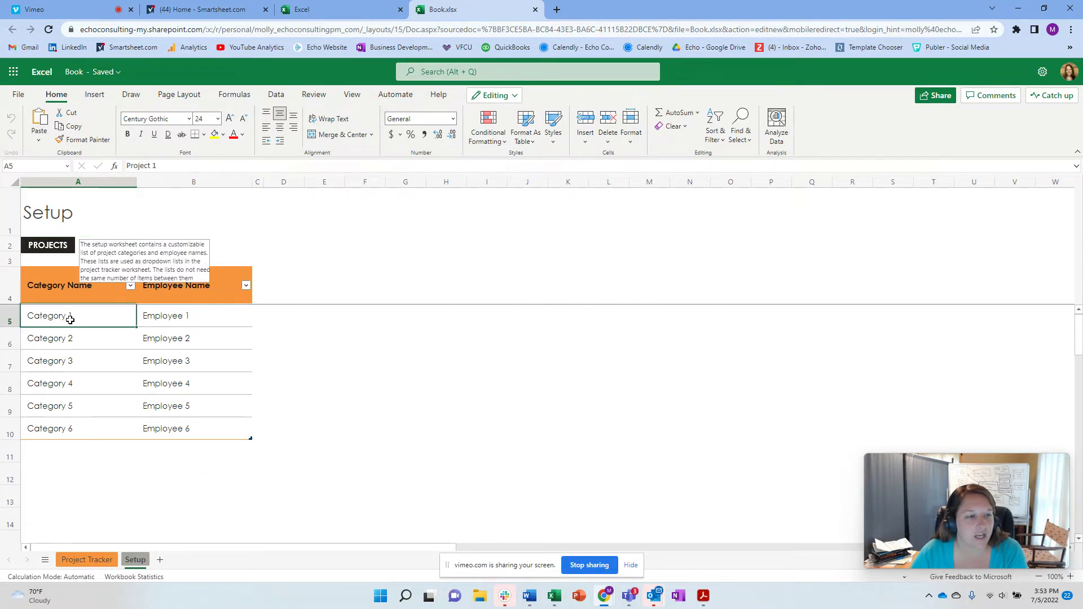
{"action": "type", "text": "IT"}
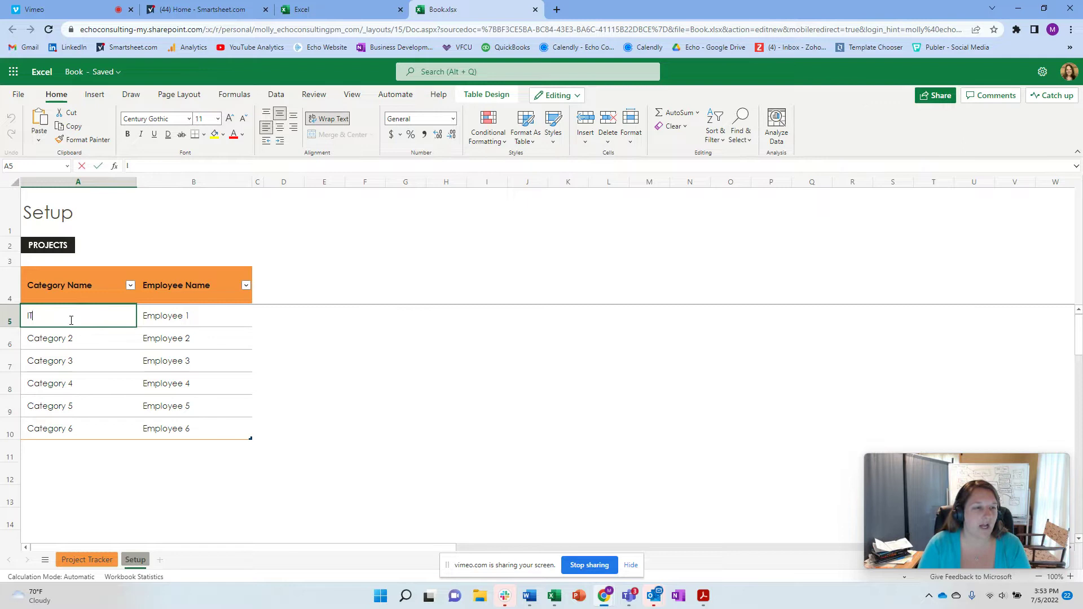
{"action": "key", "text": "Return"}
{"action": "type", "text": "BUs"}
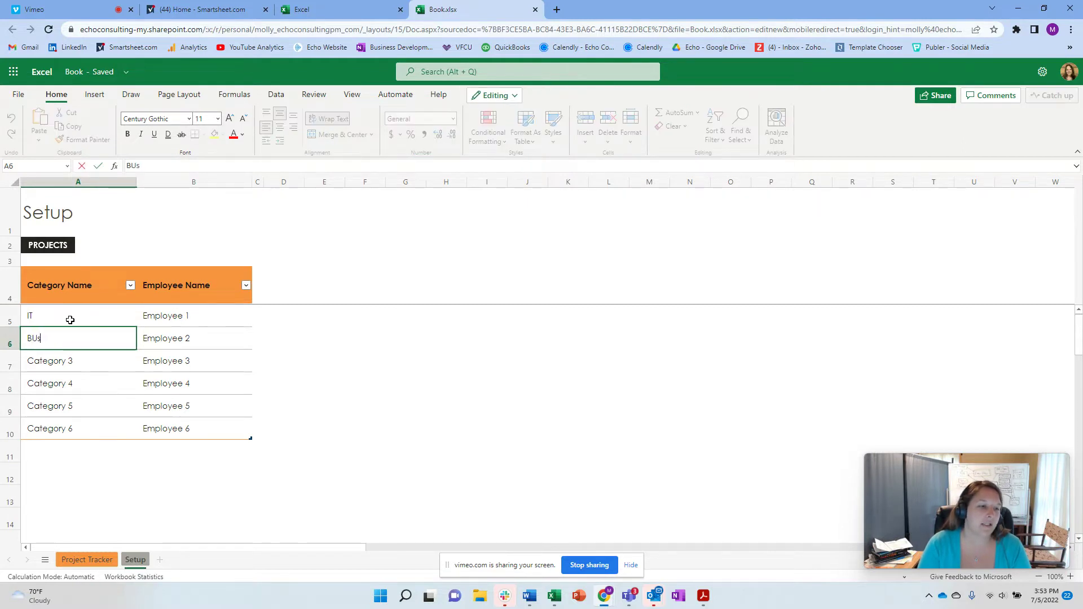
{"action": "type", "text": "iness"}
{"action": "key", "text": "Return"}
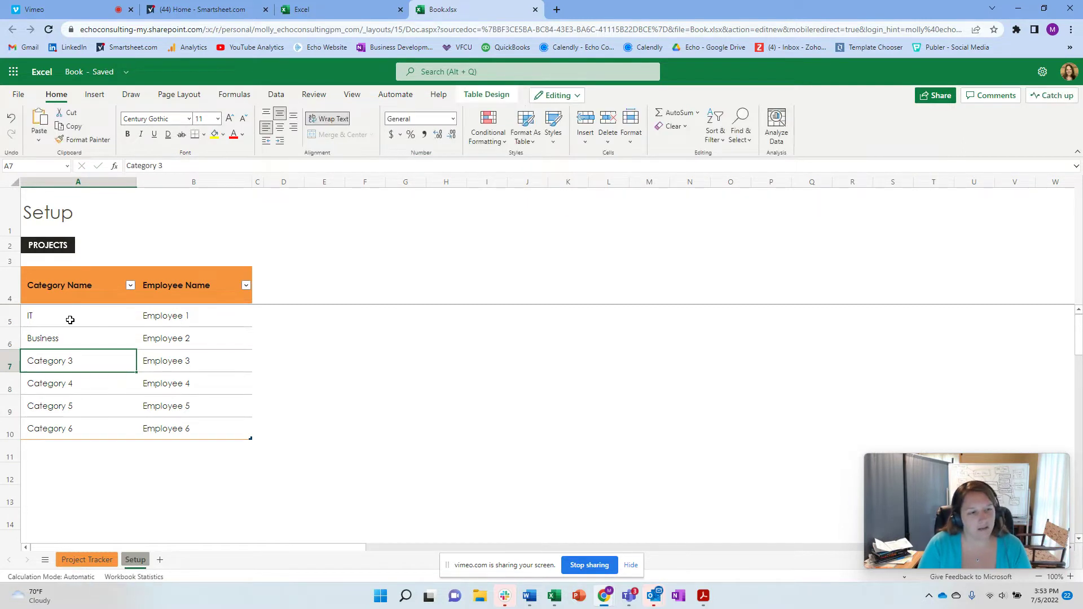
{"action": "type", "text": "HR"}
{"action": "key", "text": "Return"}
Replace the four employee names in B5:B8 with the team members' names
{"action": "left_click", "coordinate": [170, 319]}
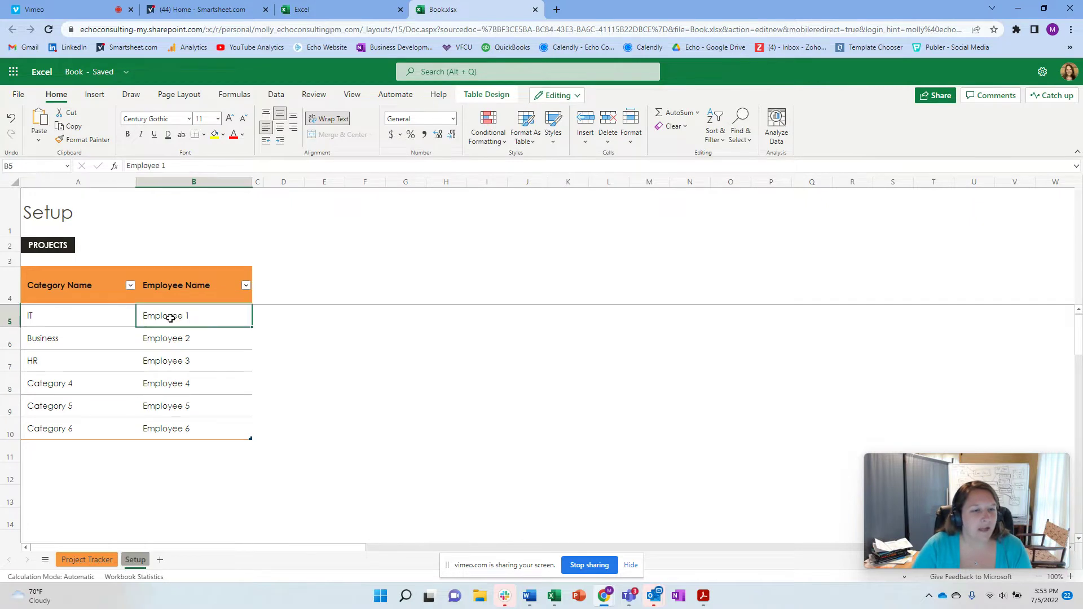
{"action": "type", "text": "Molly"}
{"action": "key", "text": "Return"}
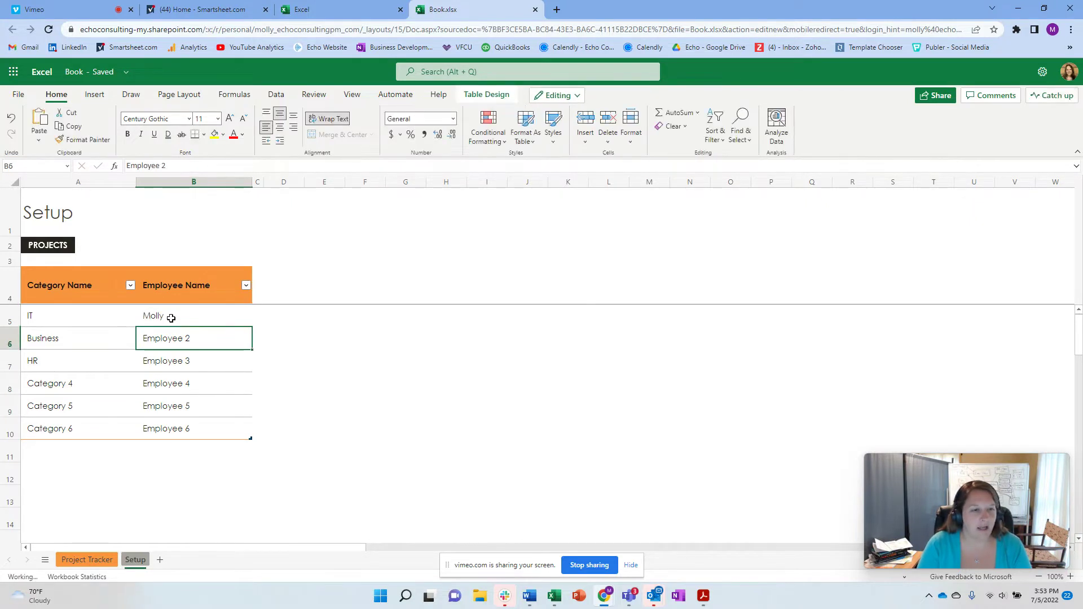
{"action": "type", "text": "Bob"}
{"action": "key", "text": "Return"}
{"action": "type", "text": "Joayn"}
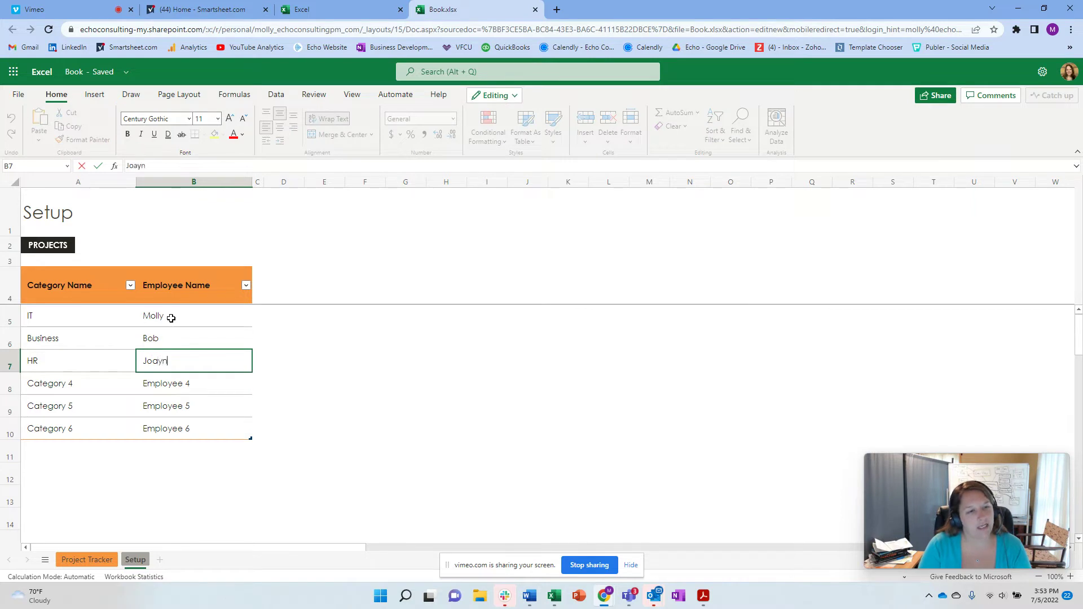
{"action": "key", "text": "Return"}
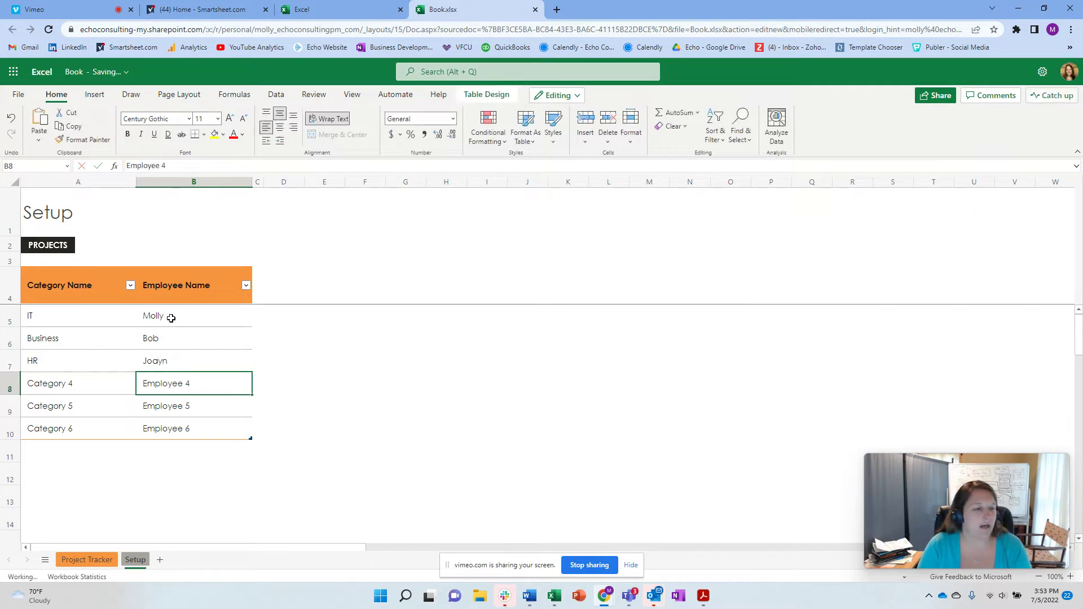
{"action": "type", "text": "Sally"}
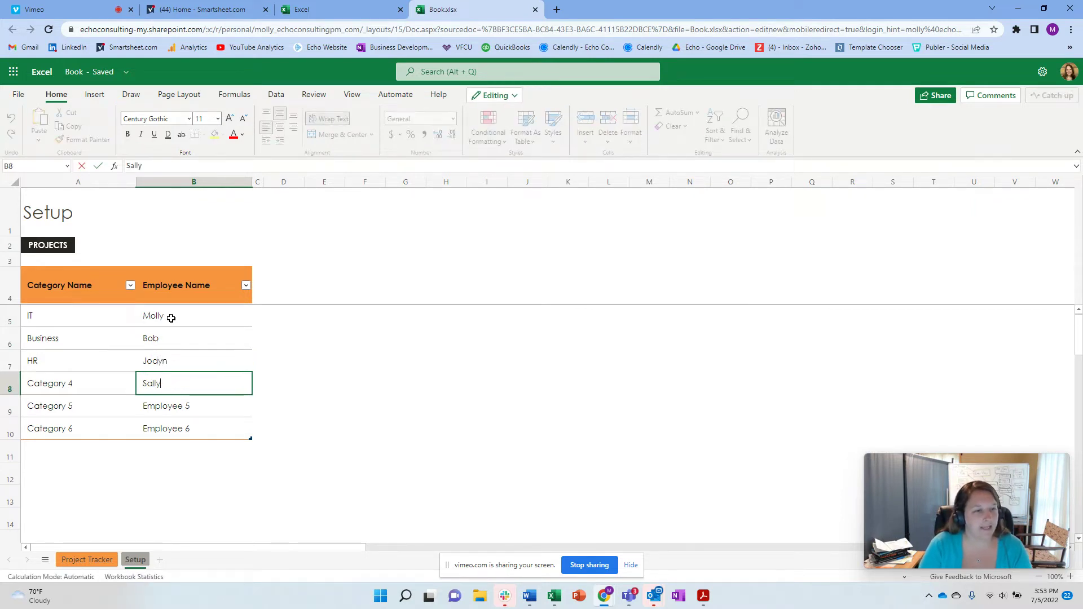
{"action": "key", "text": "Return"}
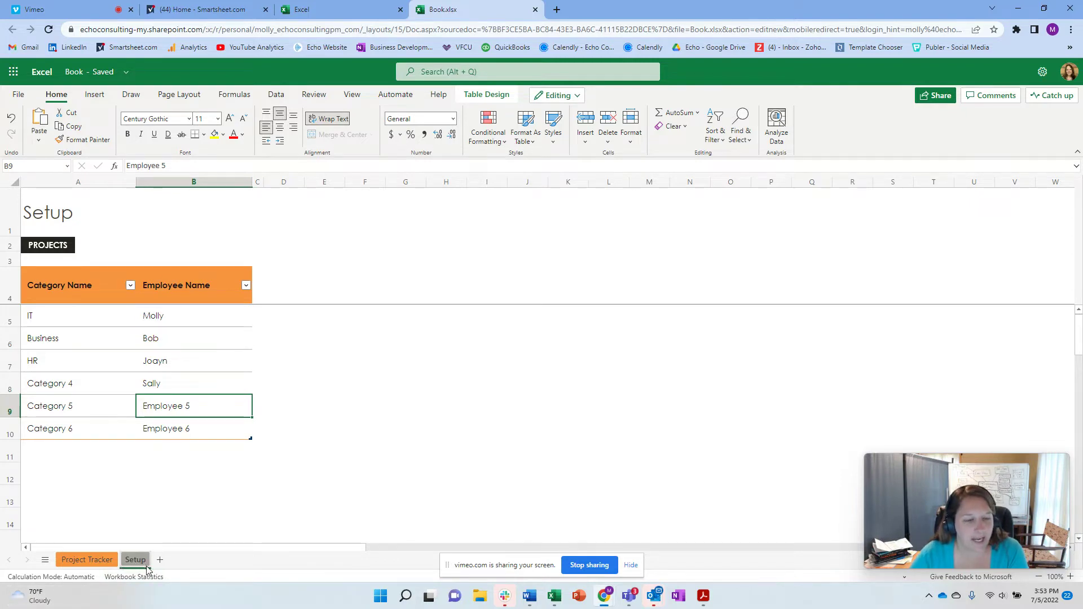
On the Project Tracker sheet, set Project 1's category to IT and Project 2's to Business
{"action": "left_click", "coordinate": [96, 561]}
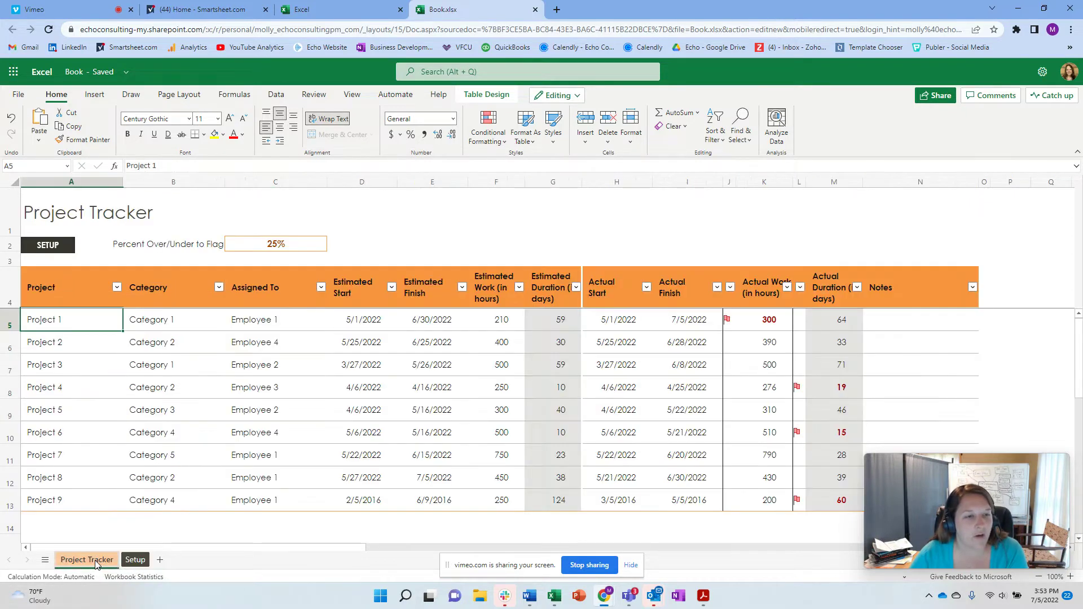
{"action": "left_click", "coordinate": [207, 324]}
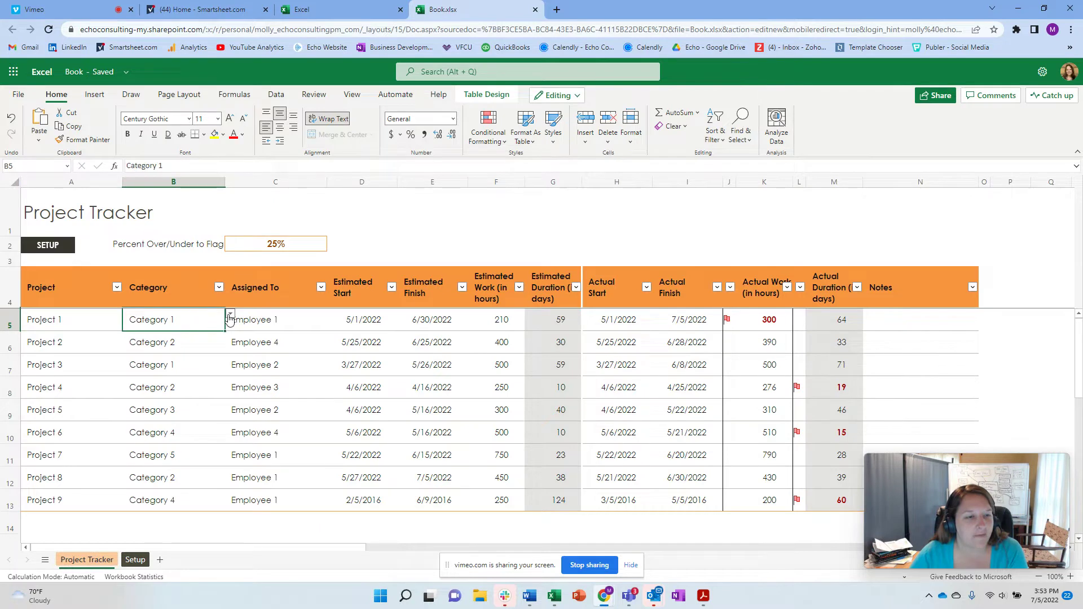
{"action": "left_click", "coordinate": [230, 316]}
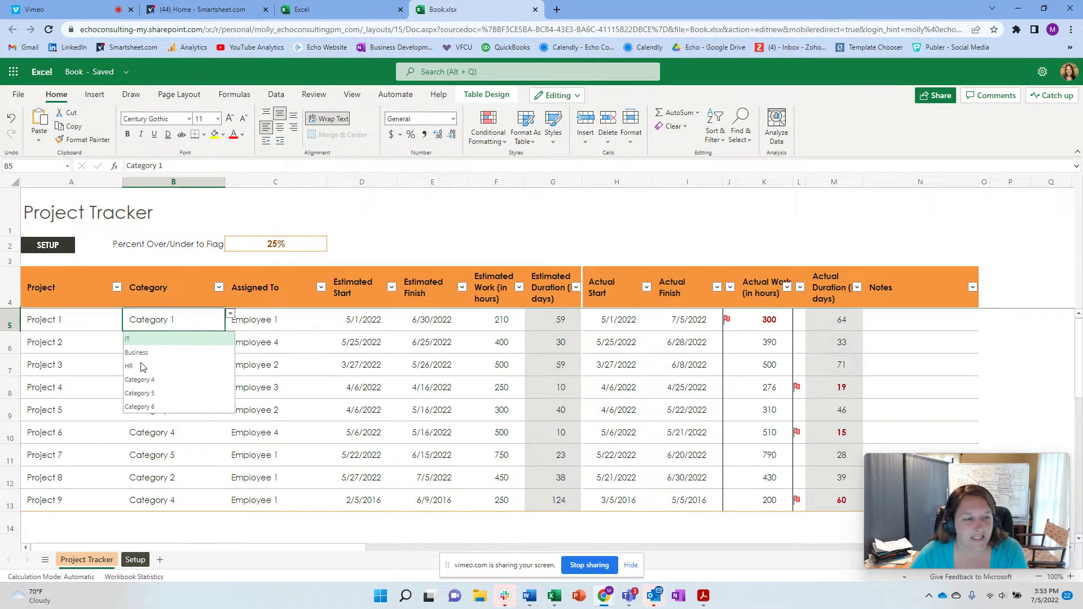
{"action": "left_click", "coordinate": [133, 341]}
{"action": "left_click", "coordinate": [167, 350]}
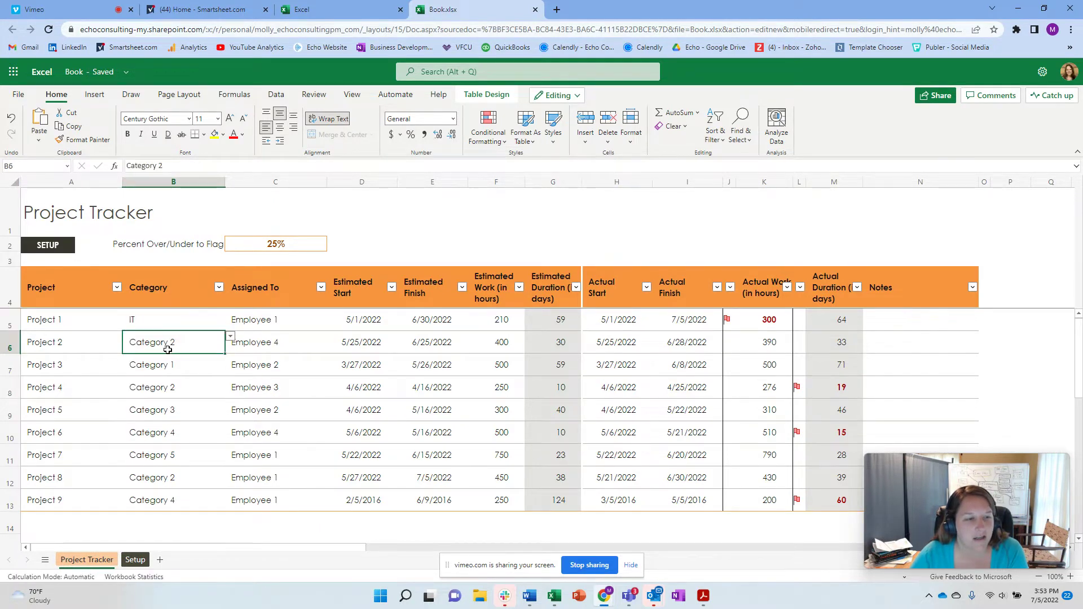
{"action": "left_click", "coordinate": [231, 339]}
{"action": "left_click", "coordinate": [139, 376]}
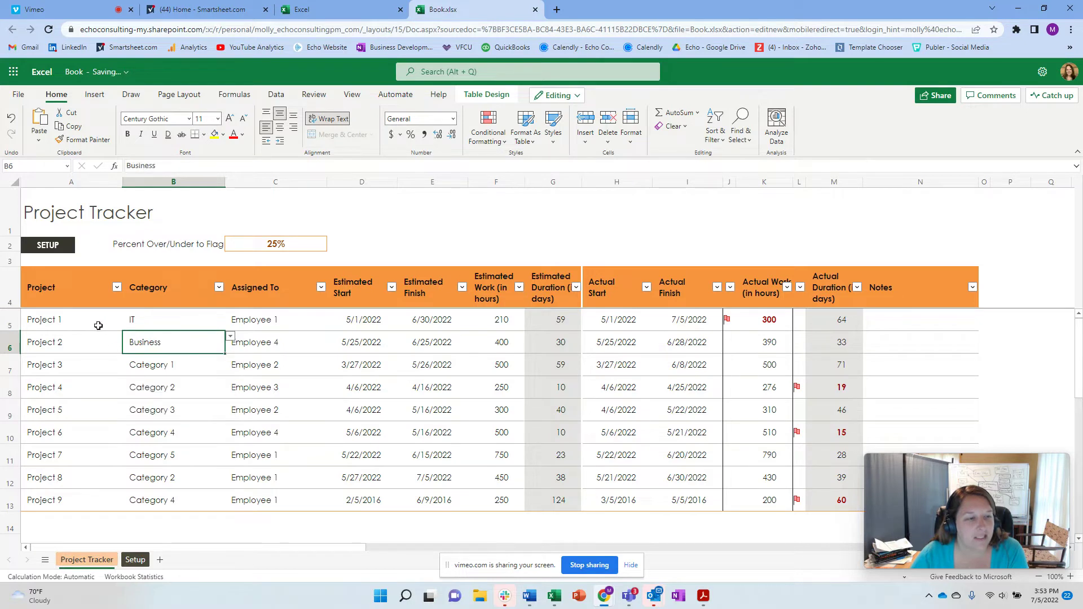
Rename Project 1 to 'Example Project' and assign it to the second Setup employee
{"action": "left_click", "coordinate": [70, 323]}
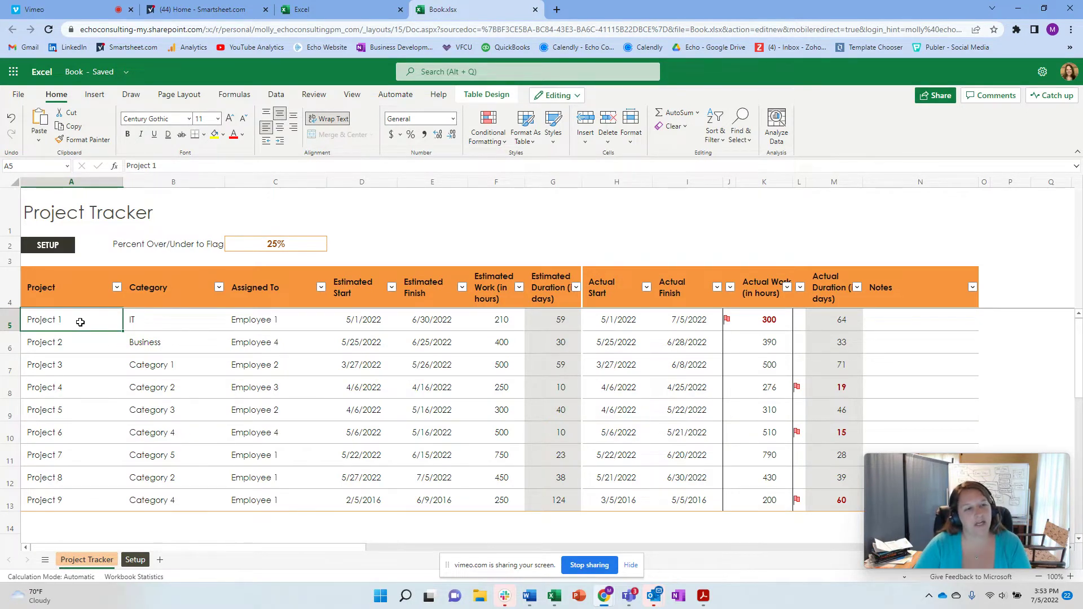
{"action": "type", "text": "Exam"}
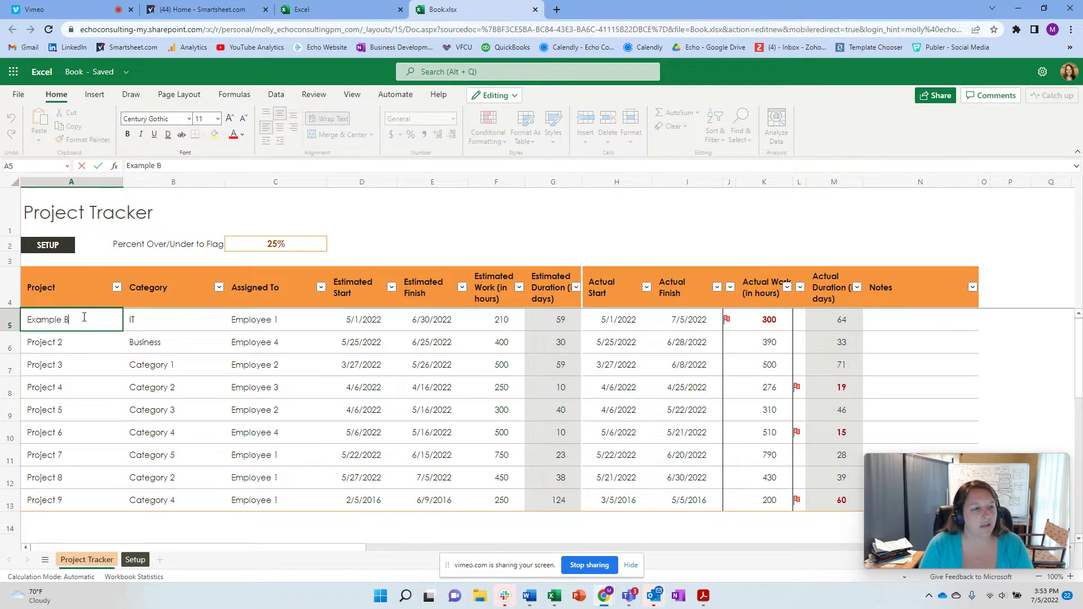
{"action": "type", "text": "ple Project"}
{"action": "key", "text": "Return"}
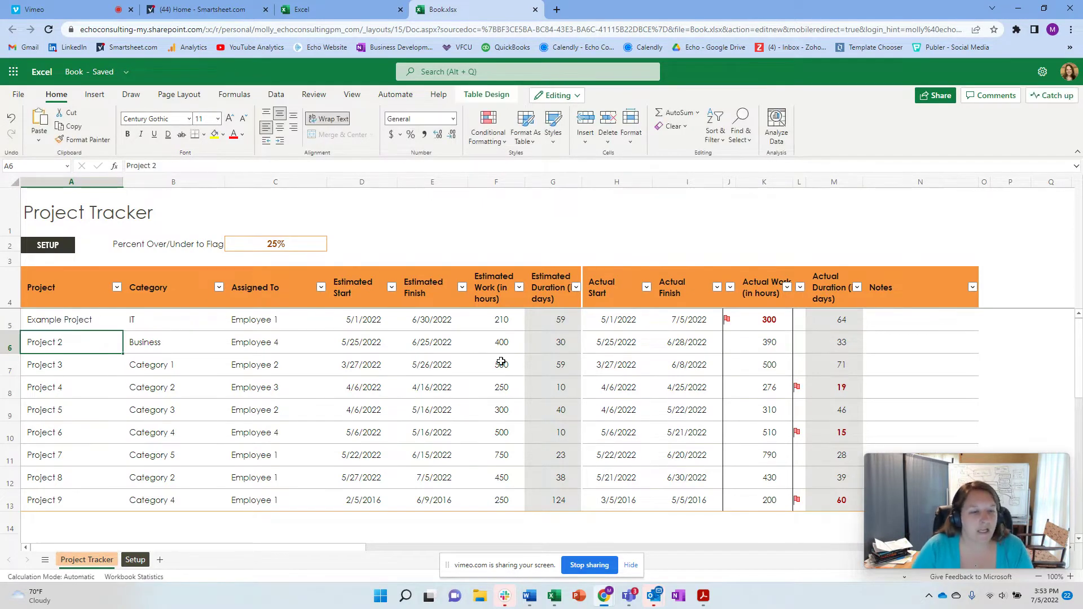
{"action": "left_click", "coordinate": [277, 323]}
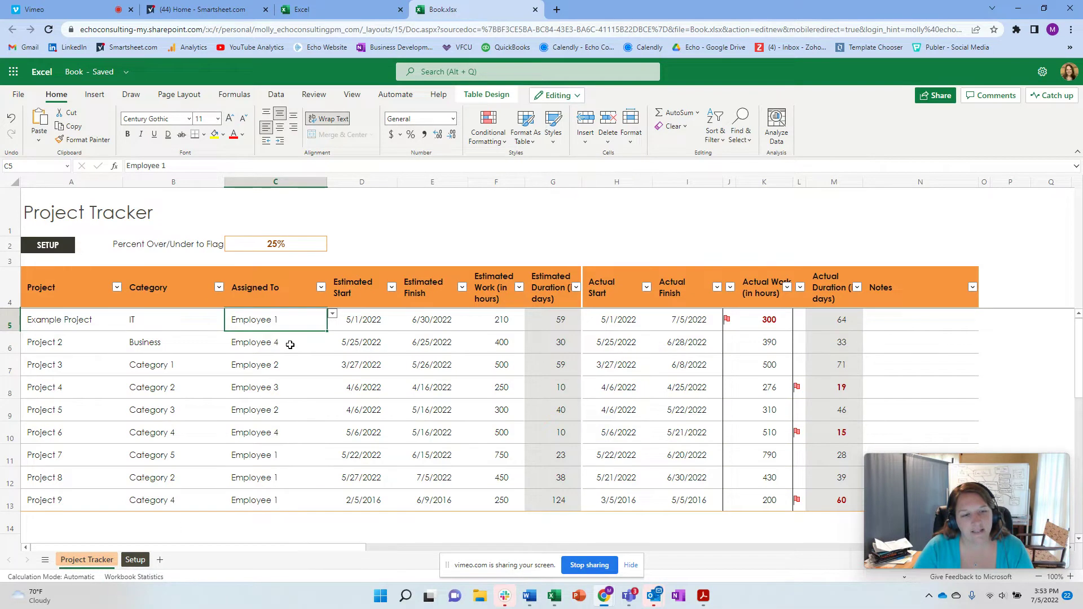
{"action": "left_click", "coordinate": [333, 316]}
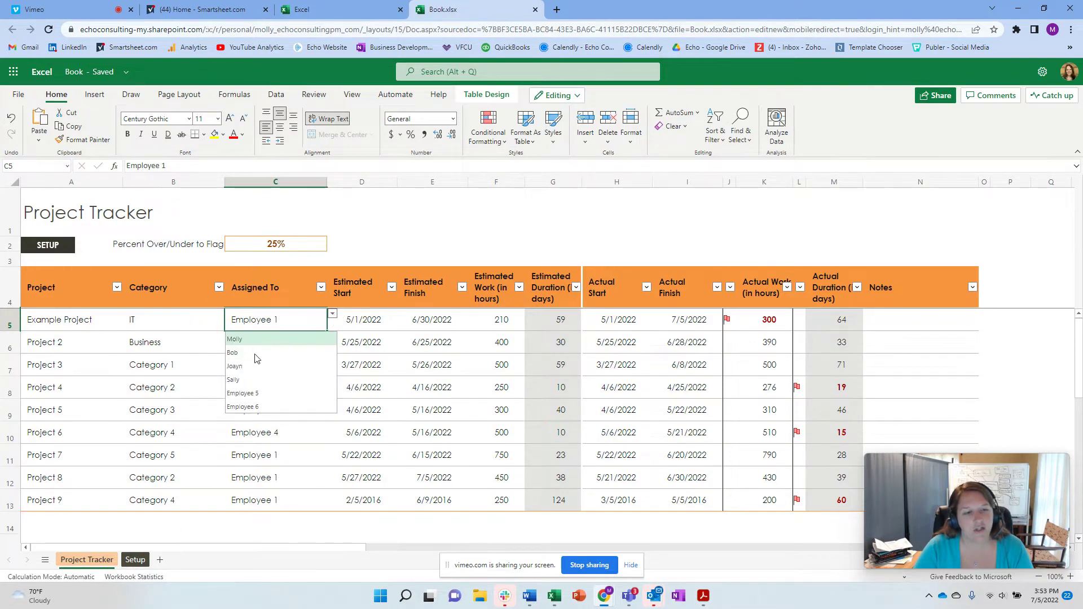
{"action": "left_click", "coordinate": [233, 353]}
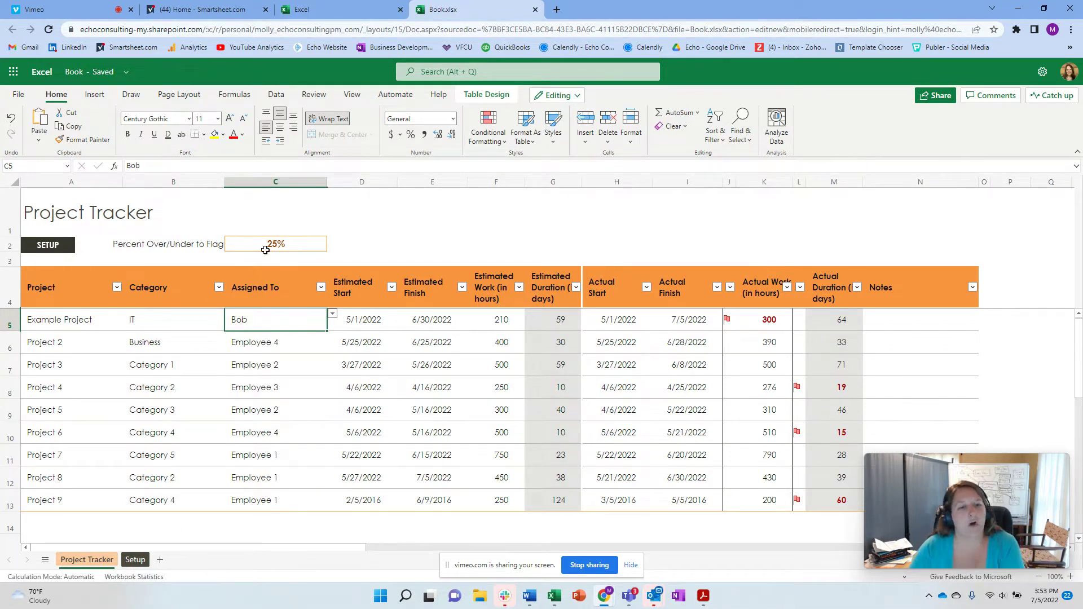
{"action": "left_click", "coordinate": [373, 322]}
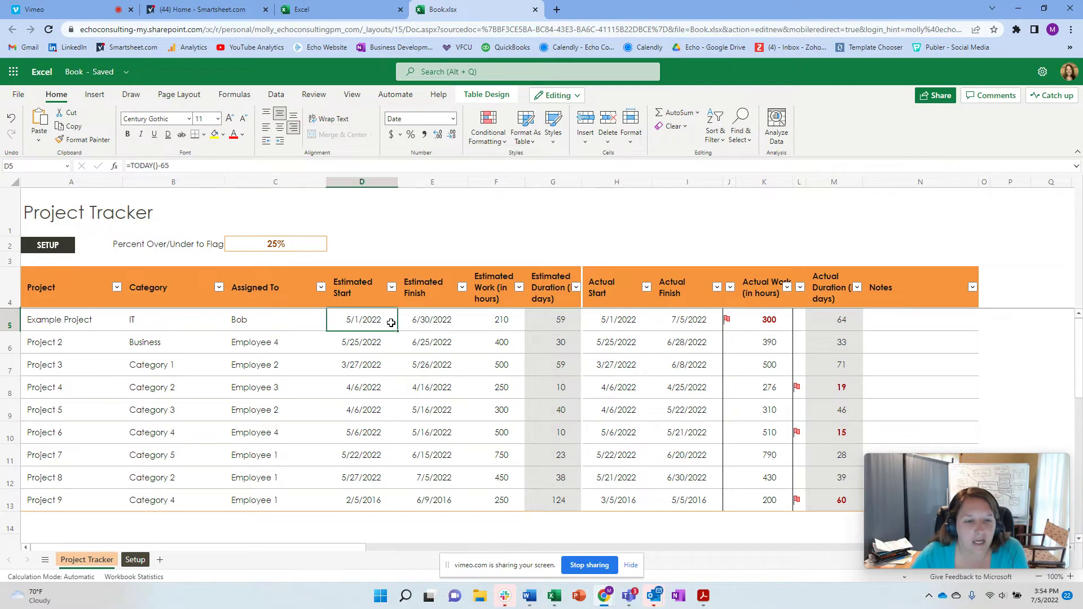
{"action": "left_click", "coordinate": [392, 289]}
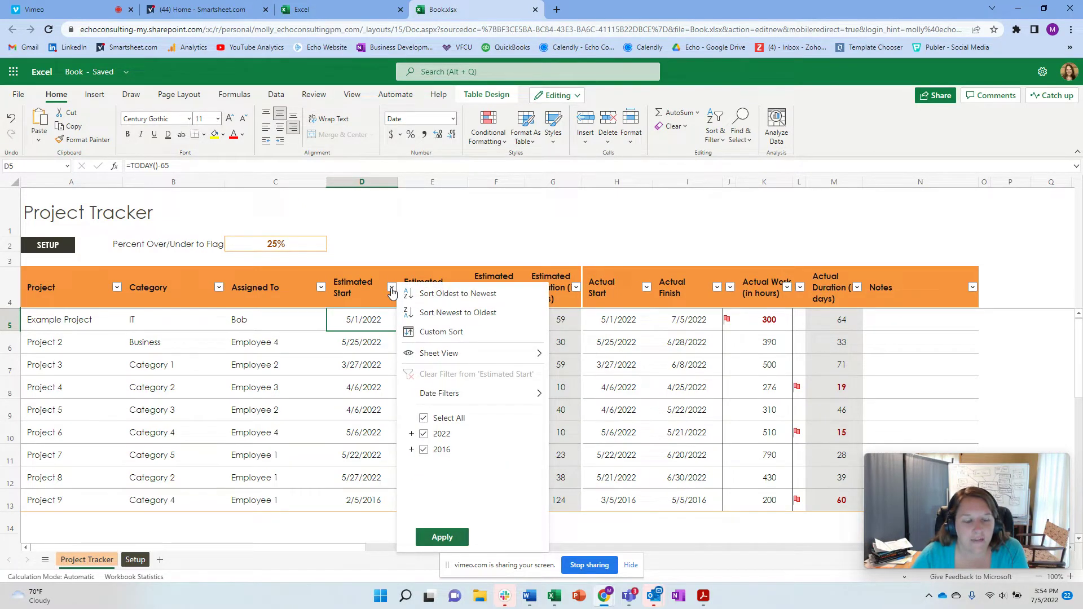
{"action": "left_click", "coordinate": [369, 350]}
{"action": "left_click", "coordinate": [383, 323]}
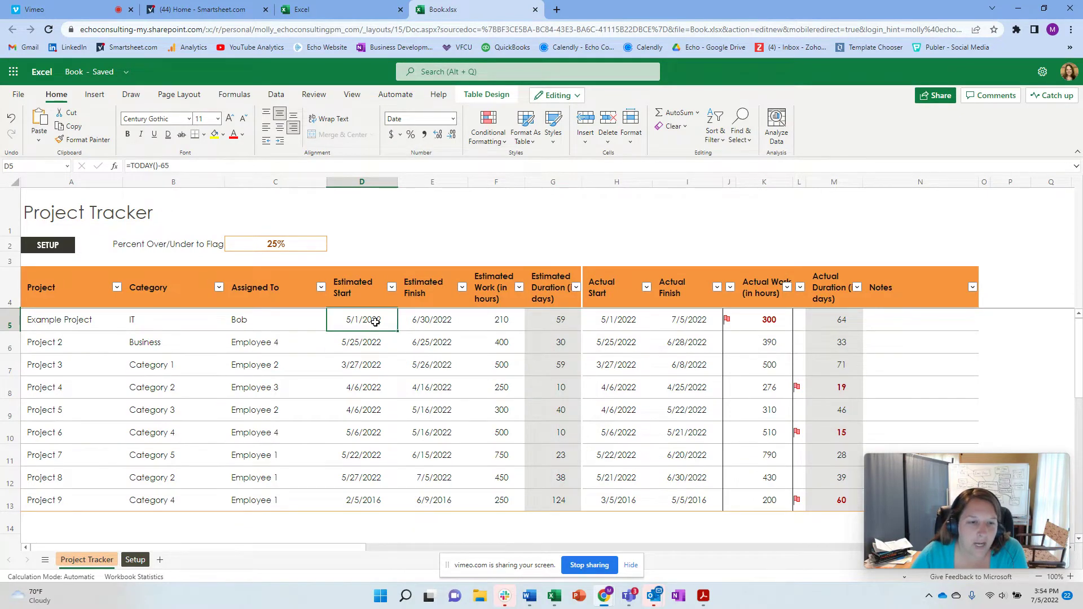
{"action": "double_click", "coordinate": [376, 322]}
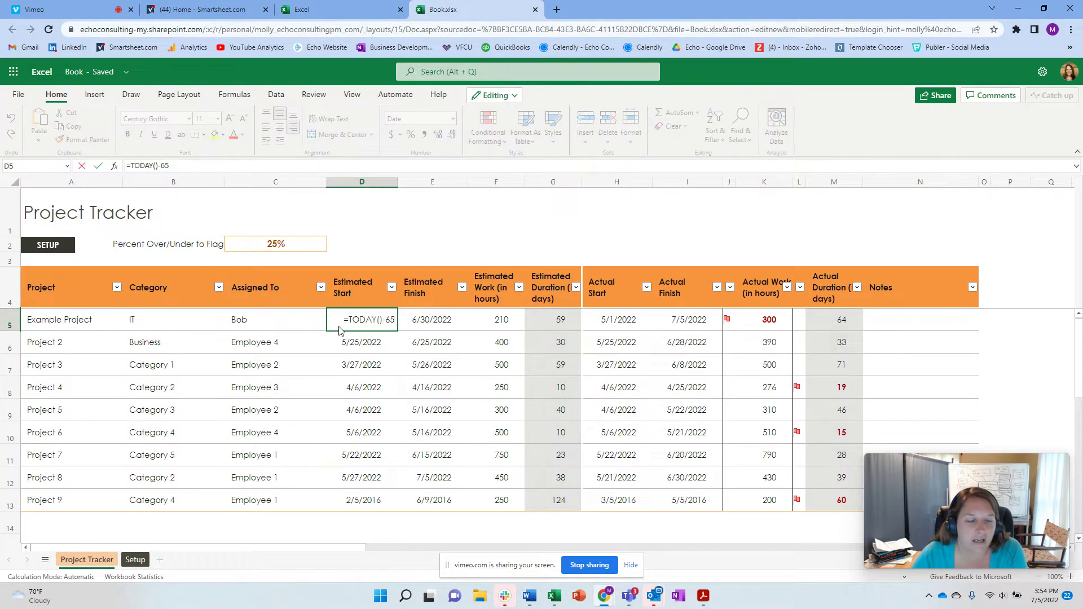
{"action": "left_click", "coordinate": [369, 343]}
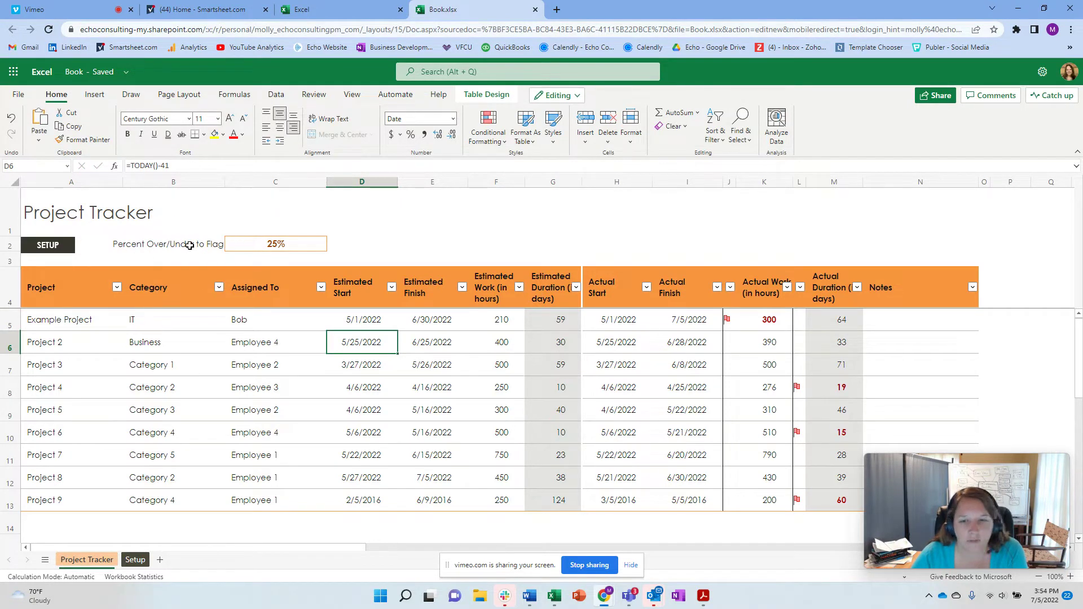
{"action": "left_click", "coordinate": [768, 321]}
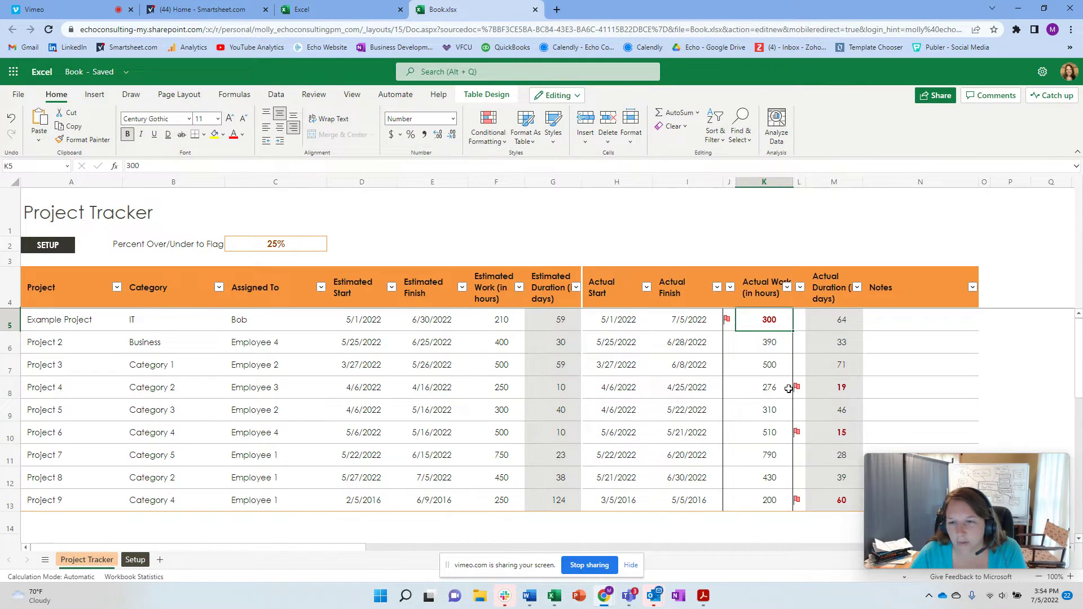
{"action": "mouse_move", "coordinate": [985, 484]}
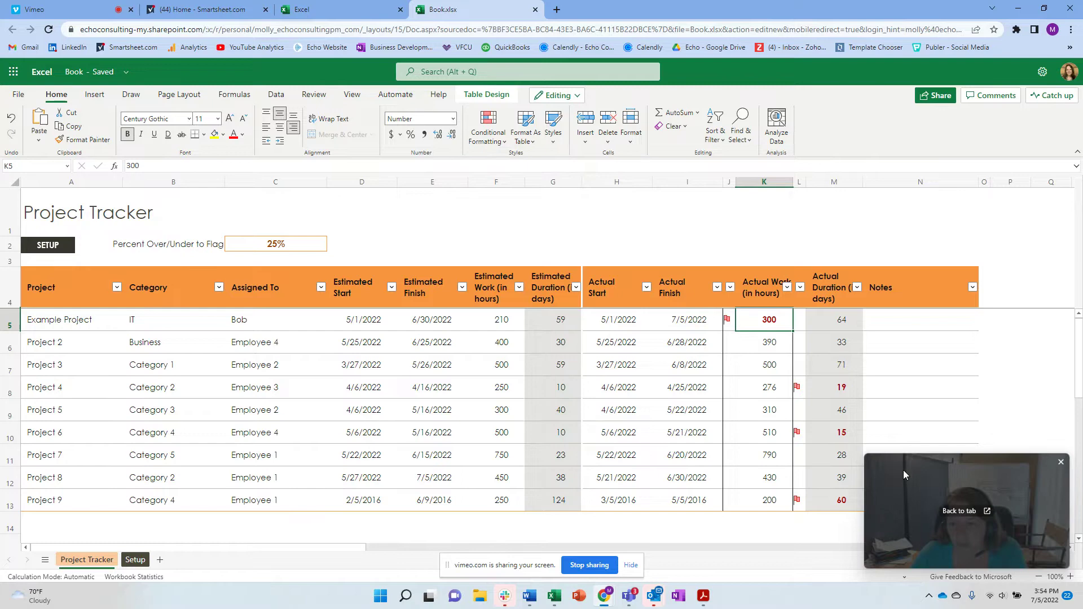
{"action": "left_click_drag", "start_coordinate": [903, 469], "coordinate": [956, 479]}
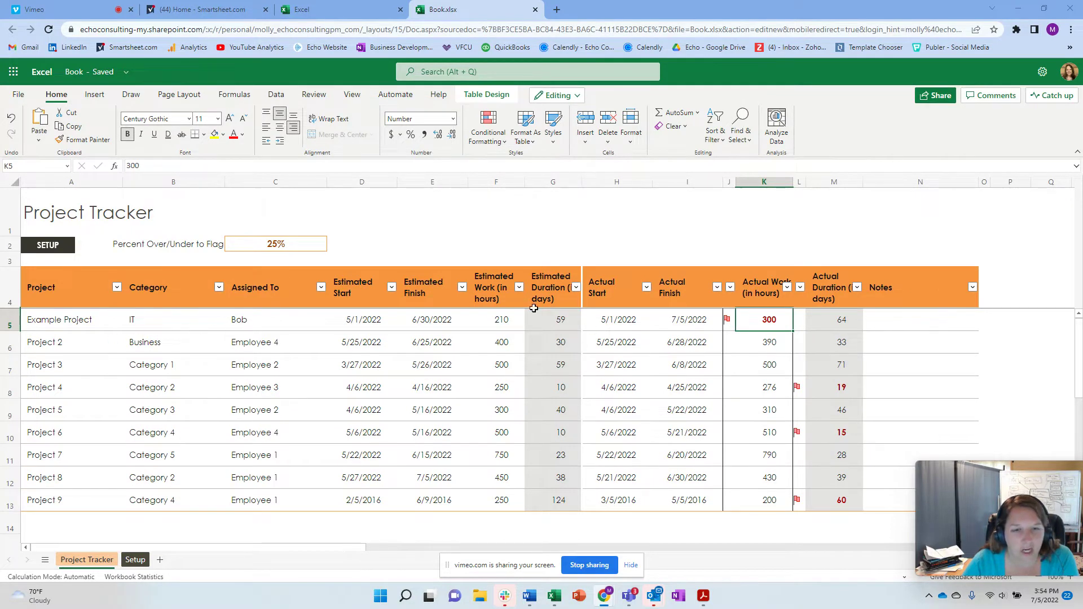
{"action": "left_click", "coordinate": [501, 322]}
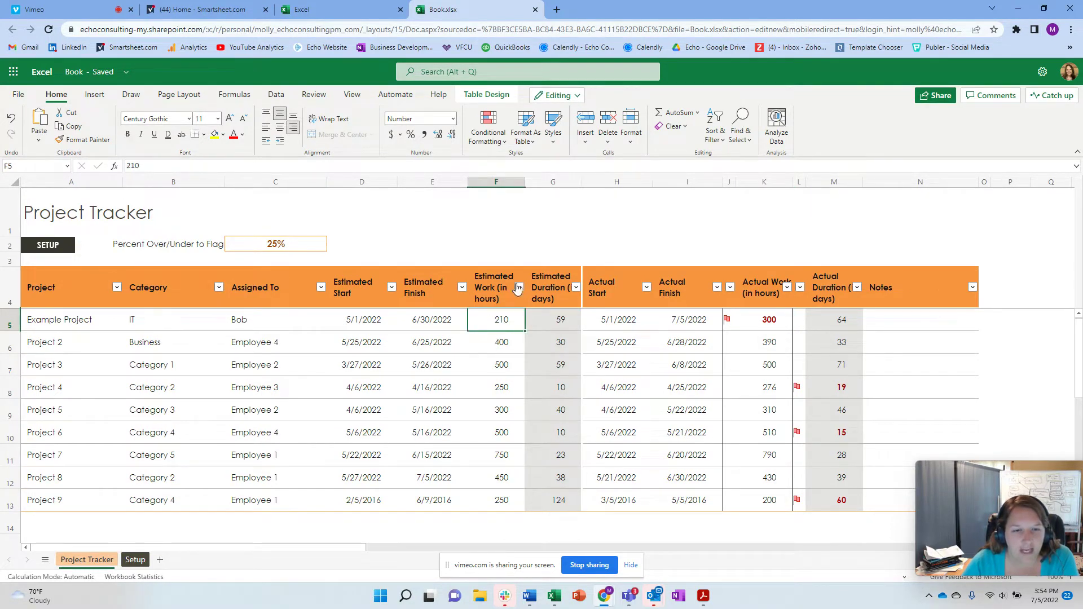
Enter estimated work hours of 20, 10 and 15 for the first three projects
{"action": "type", "text": "20"}
{"action": "key", "text": "Return"}
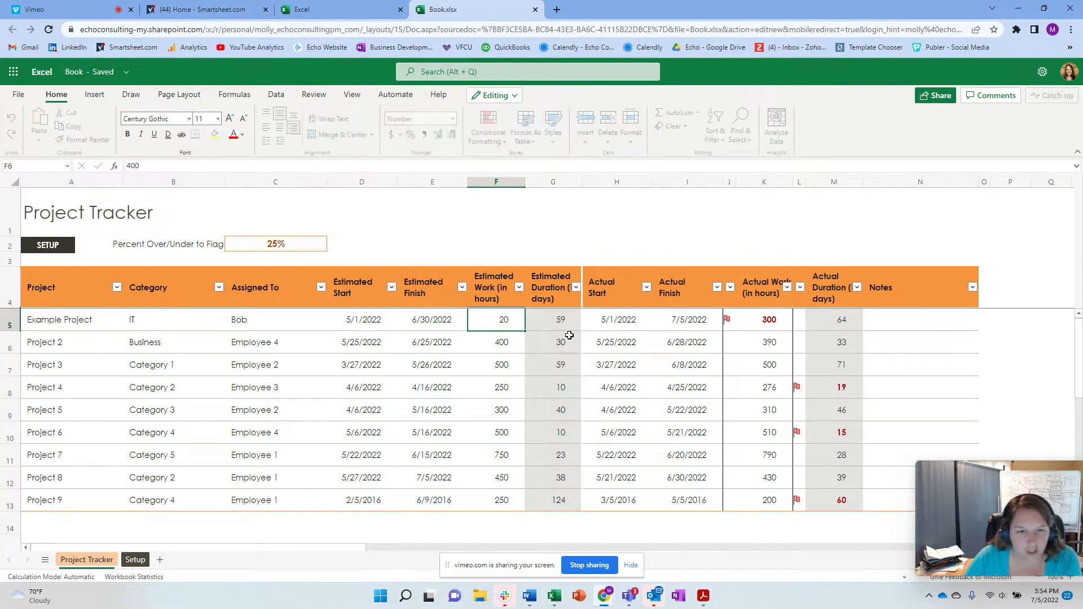
{"action": "type", "text": "10"}
{"action": "key", "text": "Return"}
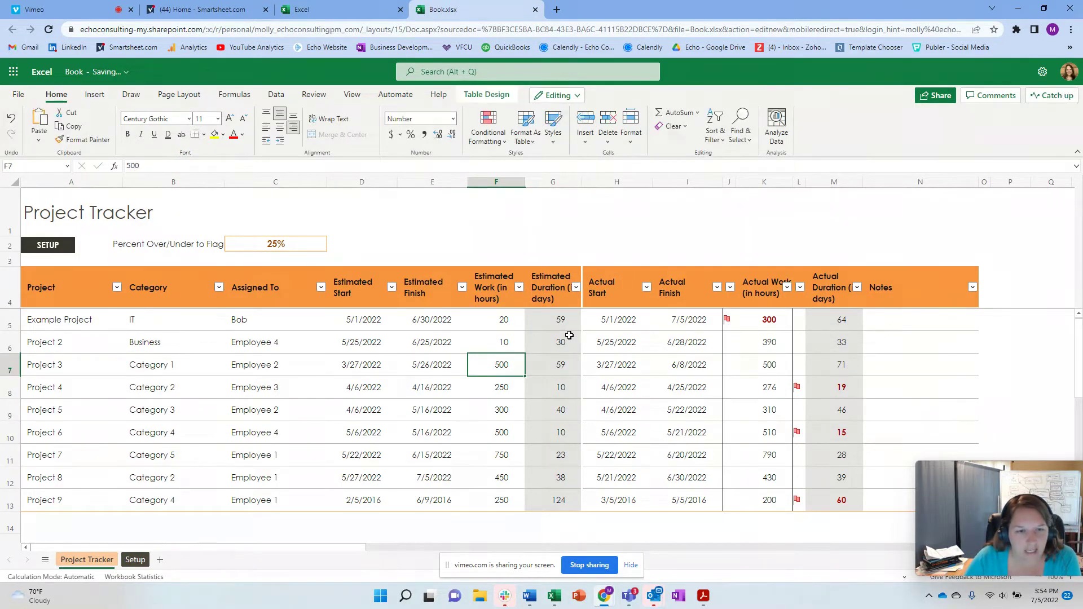
{"action": "type", "text": "15"}
{"action": "key", "text": "Return"}
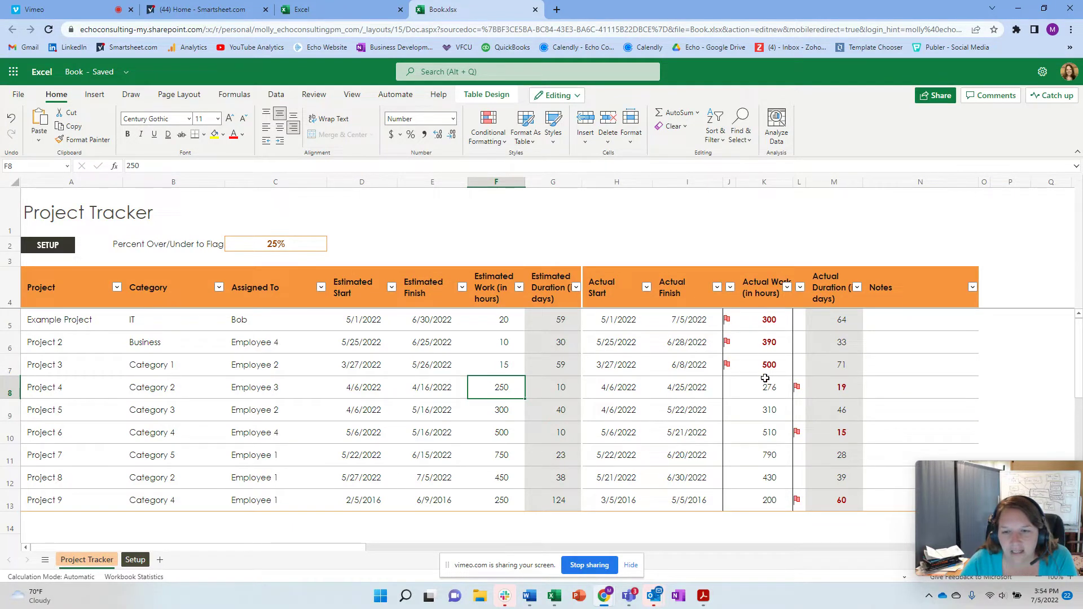
Set the actual duration to 25 days for Example Project and Project 2
{"action": "left_click", "coordinate": [836, 326]}
{"action": "type", "text": "25"}
{"action": "key", "text": "Return"}
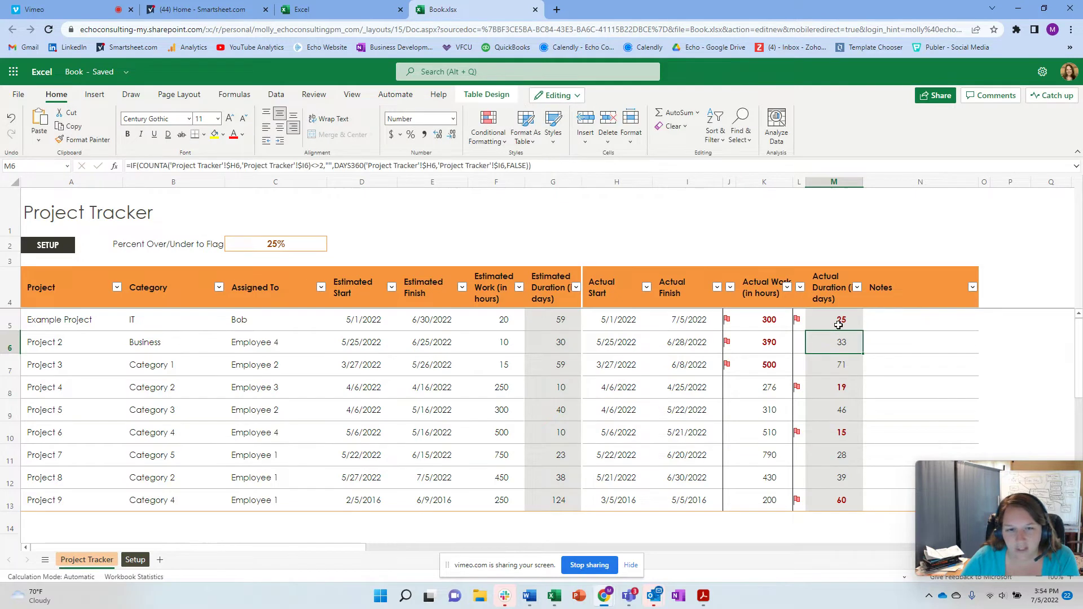
{"action": "type", "text": "25"}
{"action": "key", "text": "Return"}
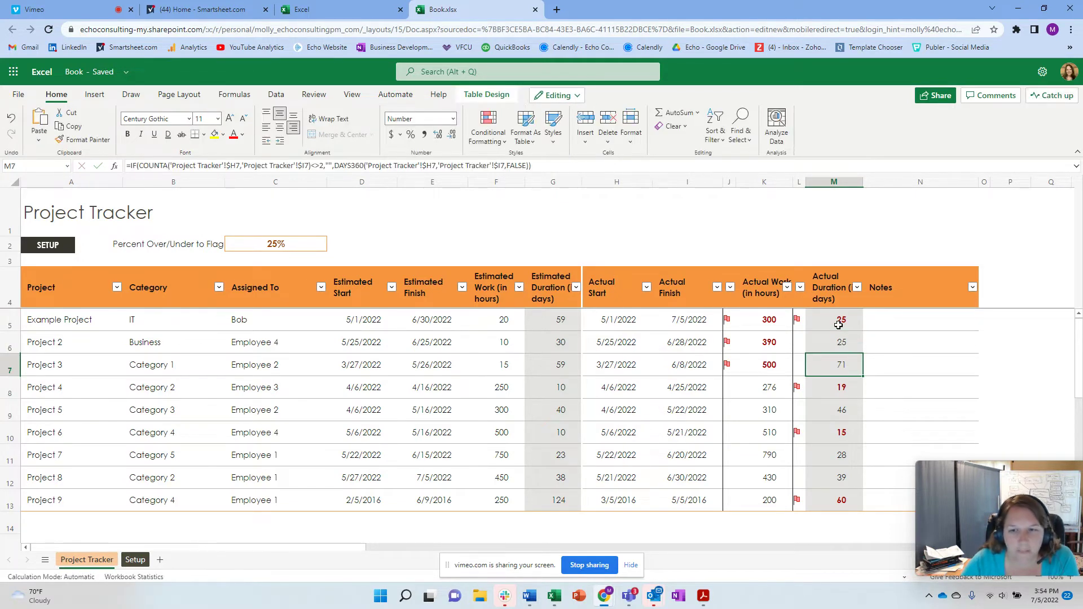
Inspect the estimated finish formulas and the Notes and Actual Start filter options
{"action": "left_click", "coordinate": [364, 345]}
{"action": "left_click", "coordinate": [458, 356]}
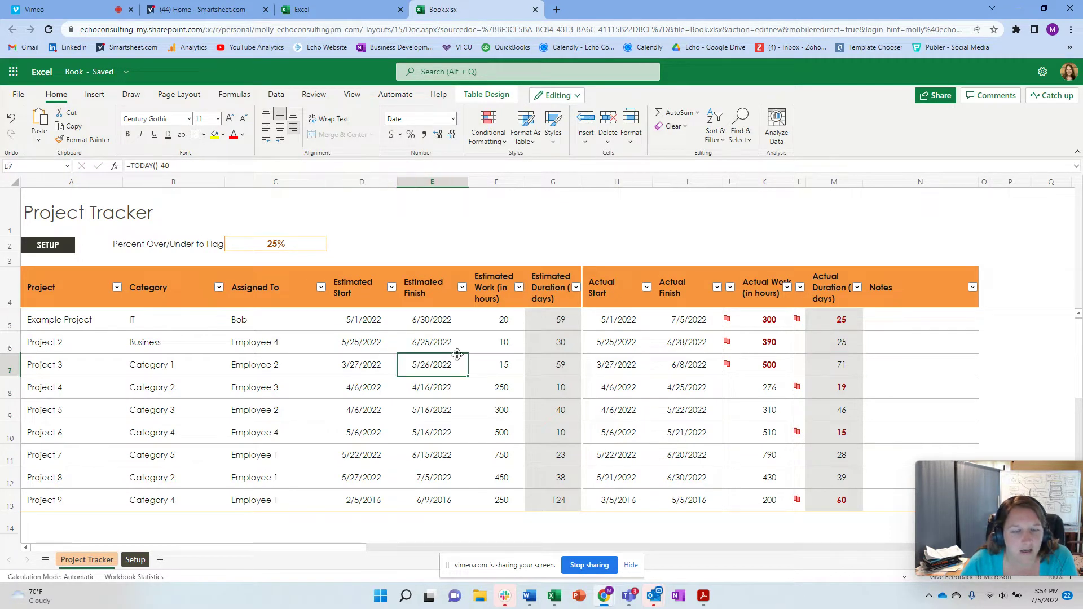
{"action": "left_click", "coordinate": [431, 342]}
{"action": "mouse_move", "coordinate": [974, 509]}
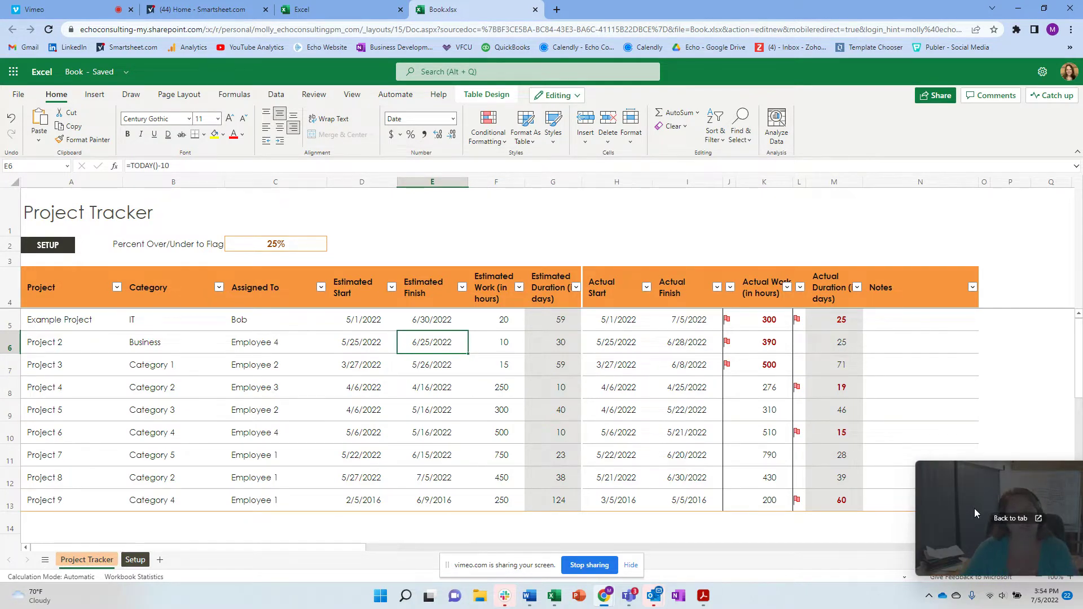
{"action": "left_click", "coordinate": [973, 290]}
{"action": "left_click", "coordinate": [1038, 282]}
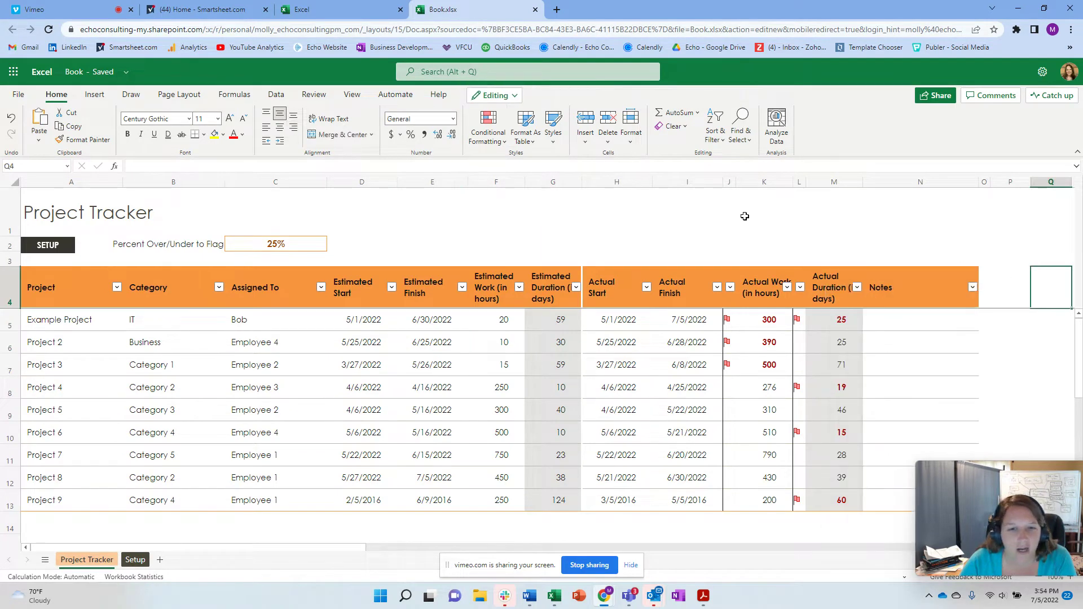
{"action": "left_click", "coordinate": [646, 287]}
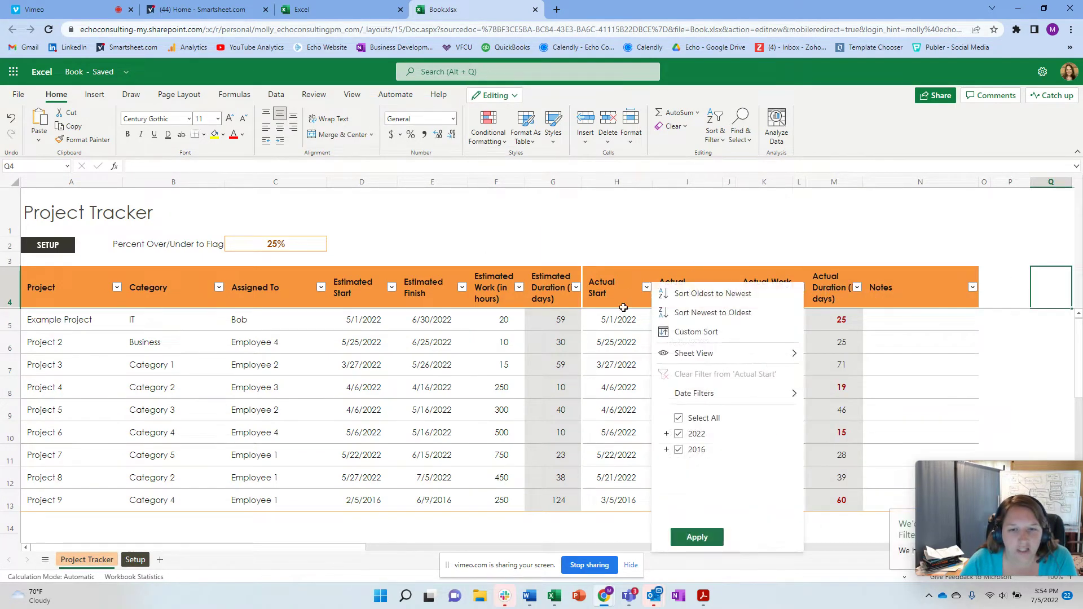
Replace Example Project's =TODAY()-65 actual start with 2/15/2021 and check the overrun flag formula
{"action": "left_click", "coordinate": [620, 320]}
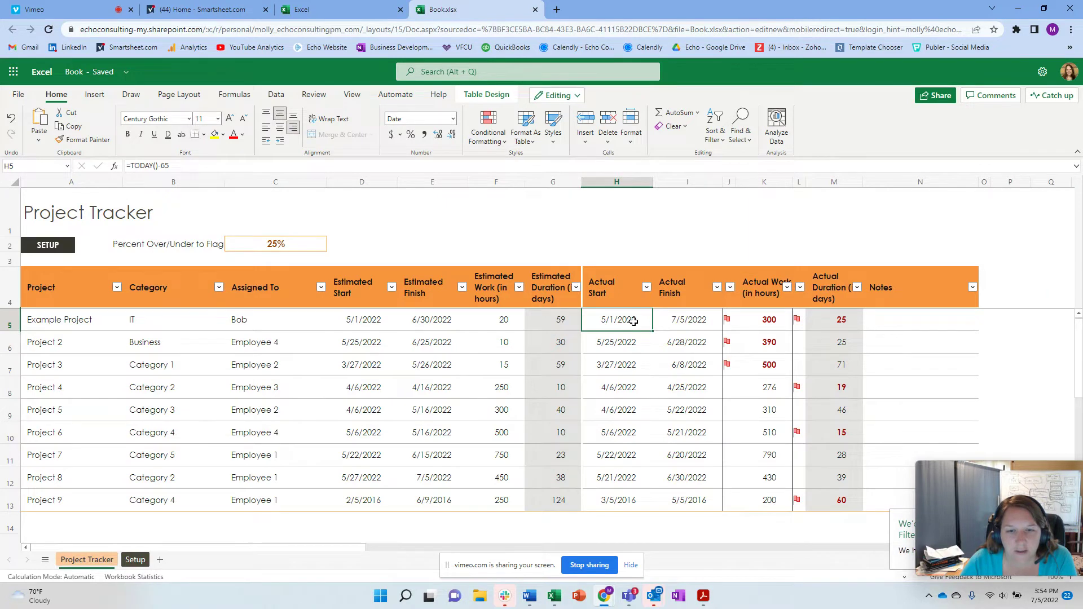
{"action": "double_click", "coordinate": [634, 321]}
{"action": "left_click_drag", "start_coordinate": [596, 321], "coordinate": [650, 320]}
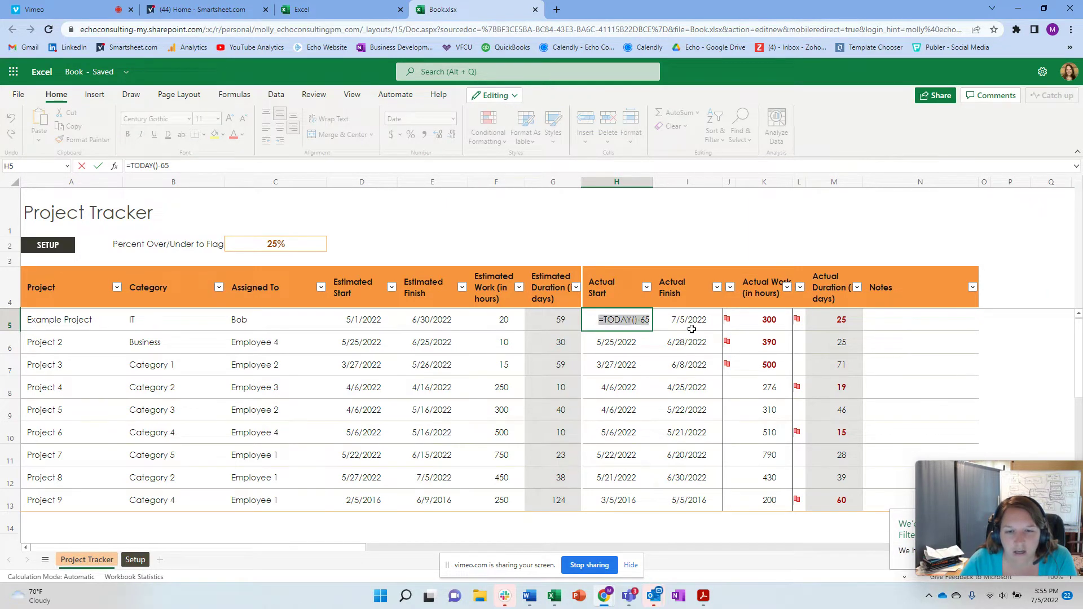
{"action": "type", "text": "2"}
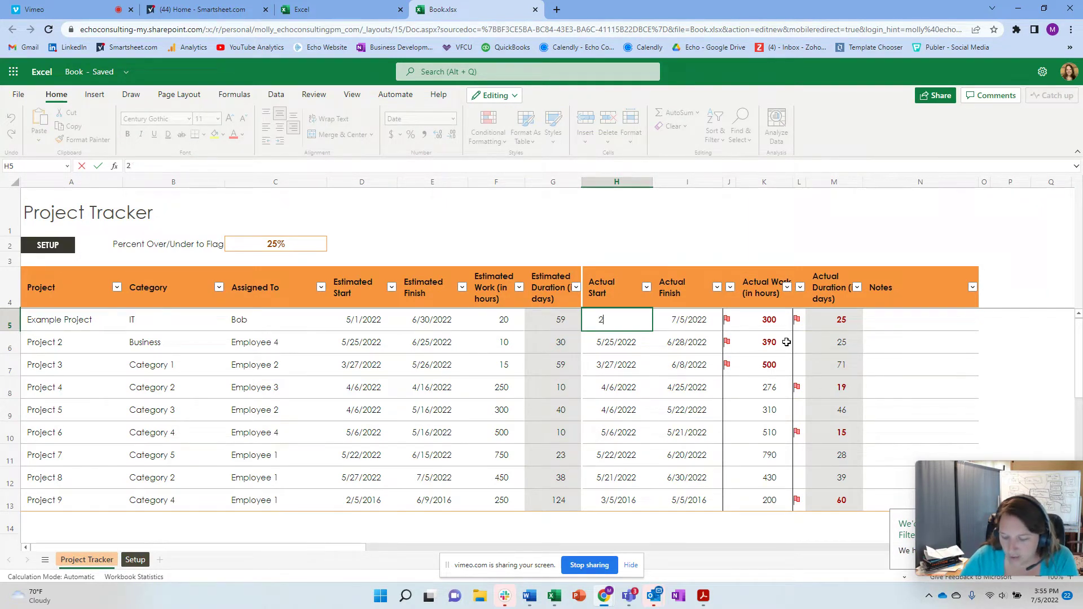
{"action": "type", "text": "/15/2"}
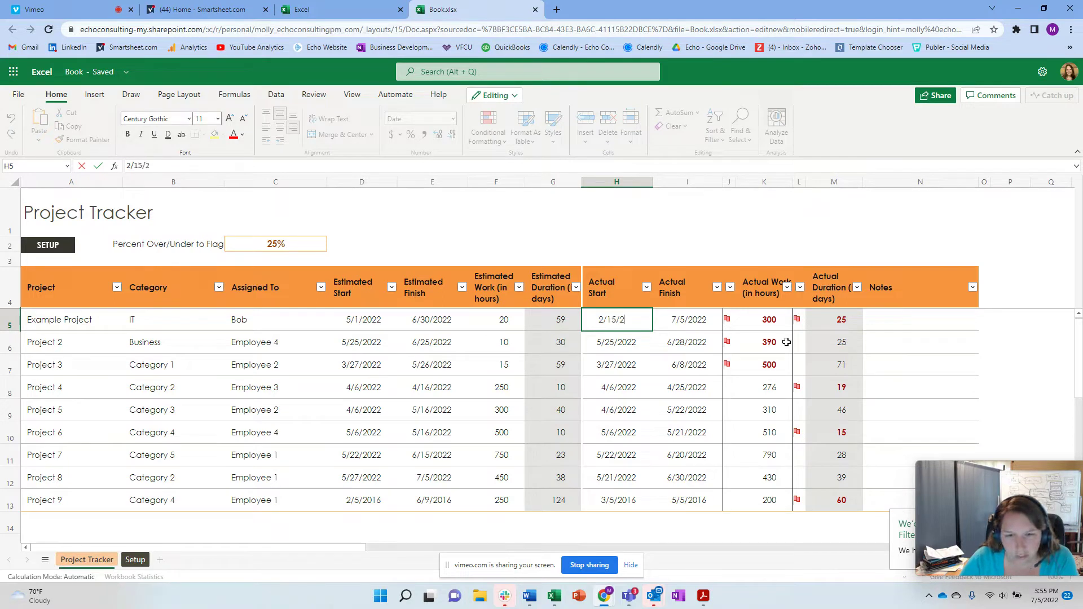
{"action": "type", "text": "021"}
{"action": "key", "text": "Return"}
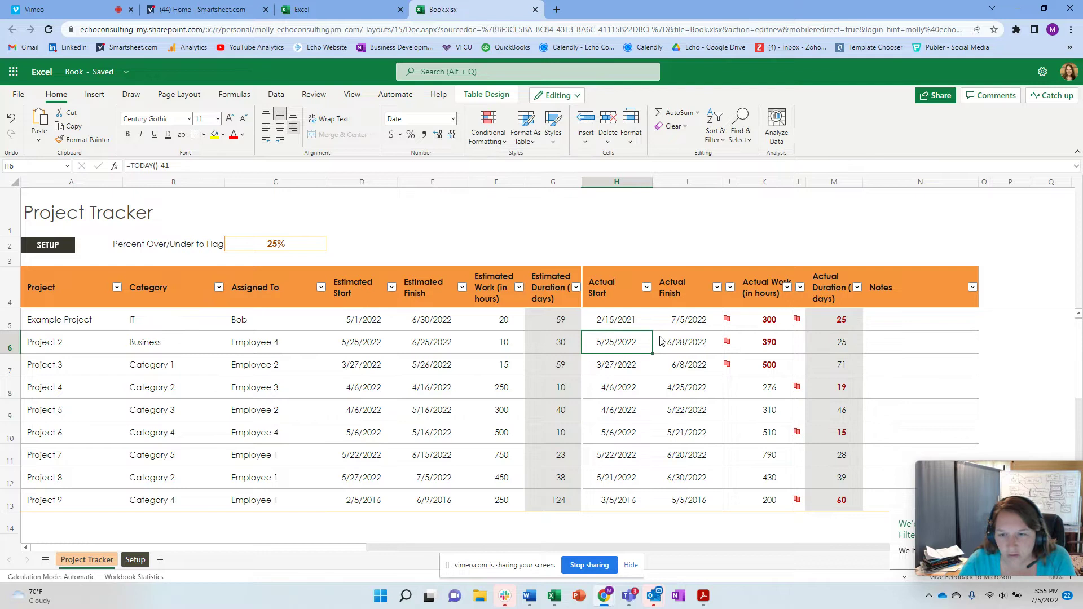
{"action": "left_click", "coordinate": [798, 320]}
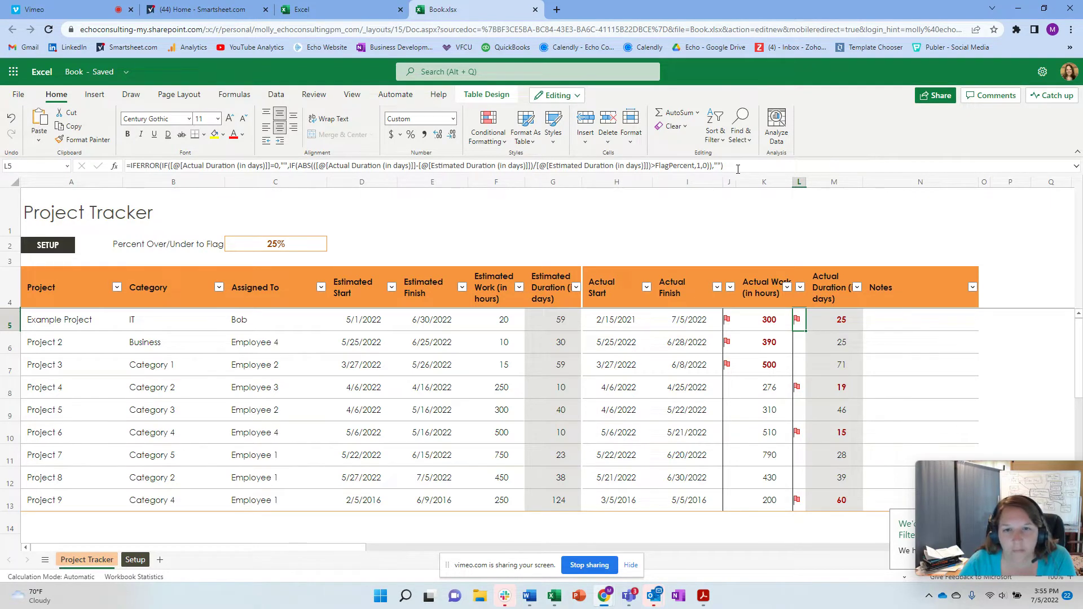
Add a new blank sheet and enter the Project header in B1
{"action": "left_click", "coordinate": [159, 559]}
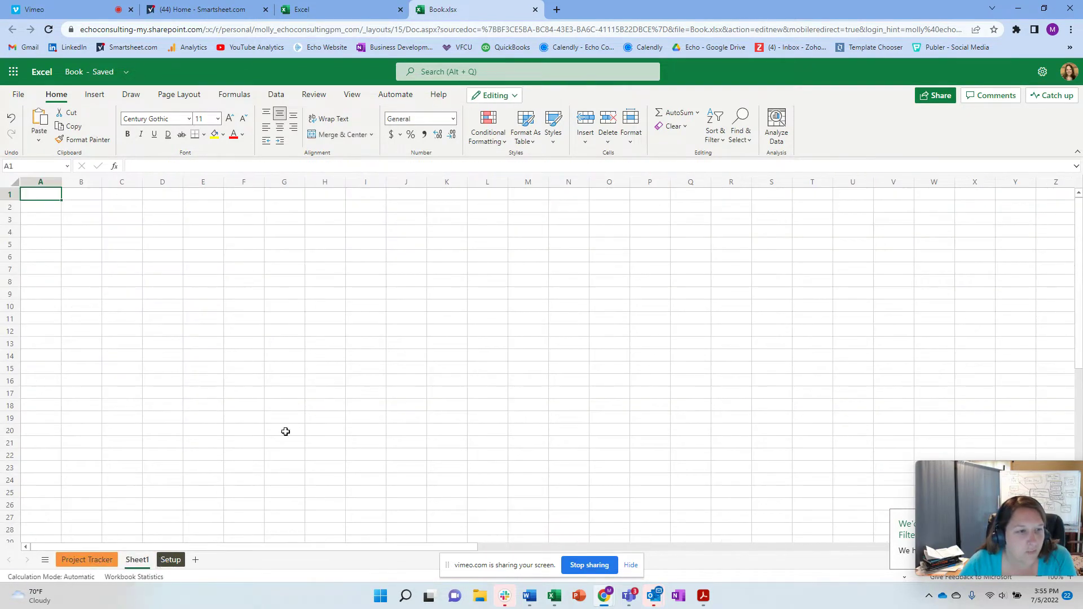
{"action": "left_click", "coordinate": [84, 206]}
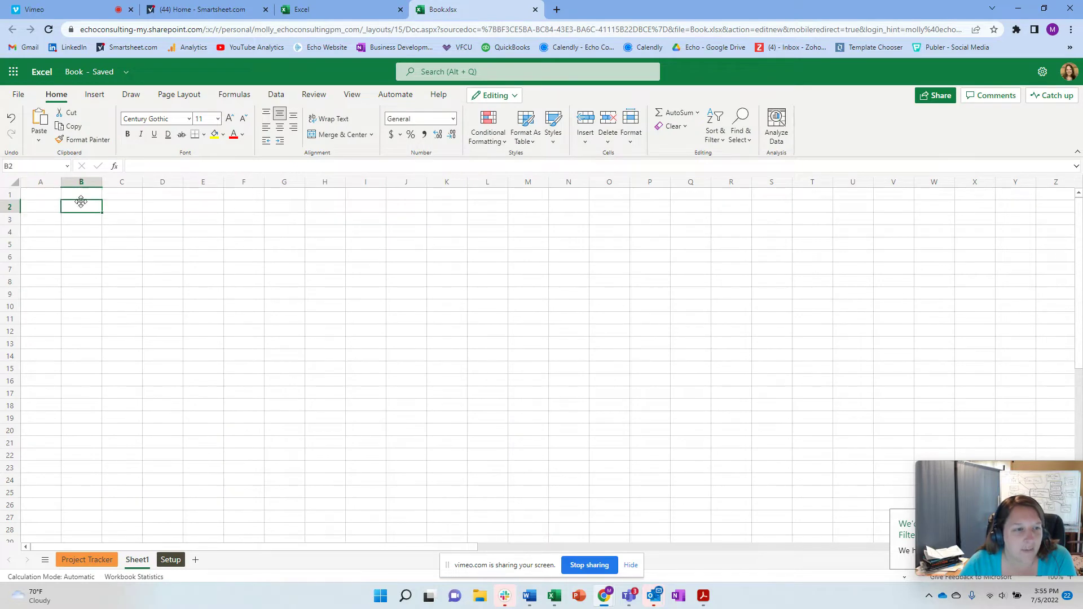
{"action": "left_click", "coordinate": [90, 196]}
{"action": "type", "text": "Project"}
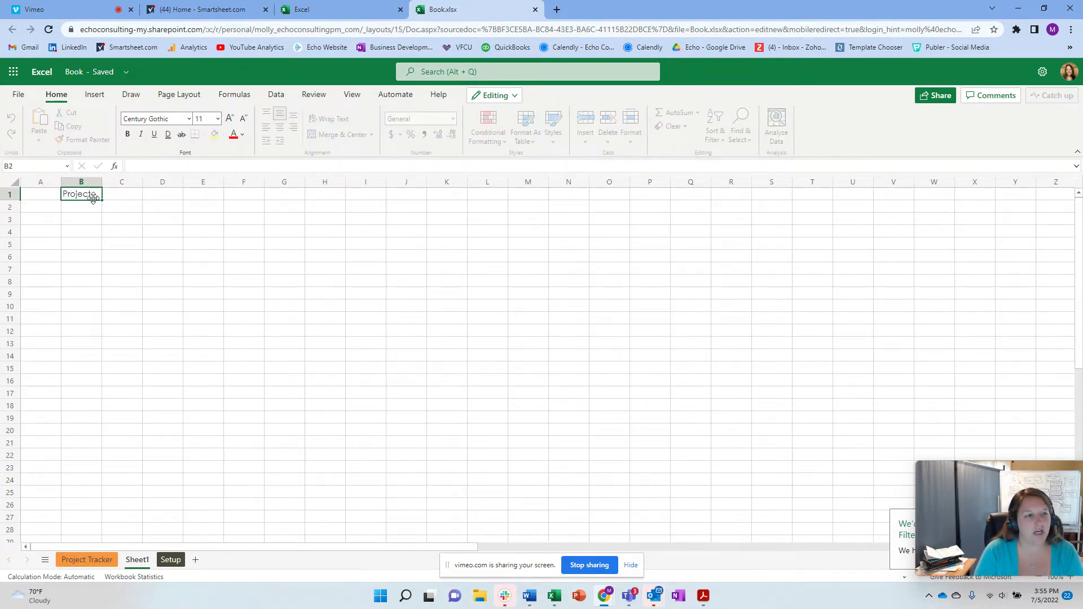
{"action": "key", "text": "Return"}
{"action": "key", "text": "Right"}
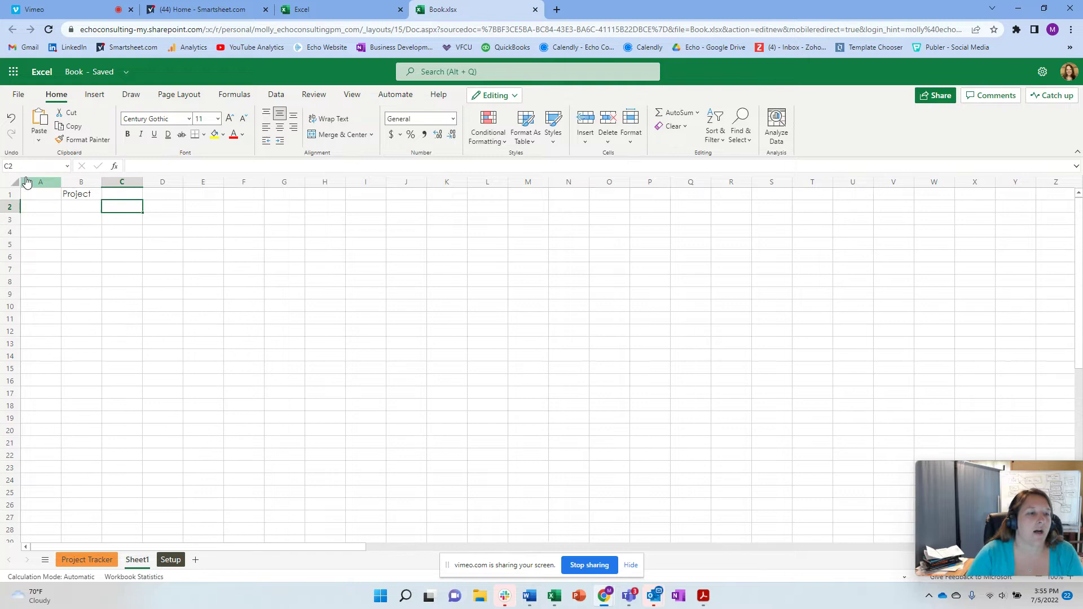
{"action": "left_click", "coordinate": [122, 192]}
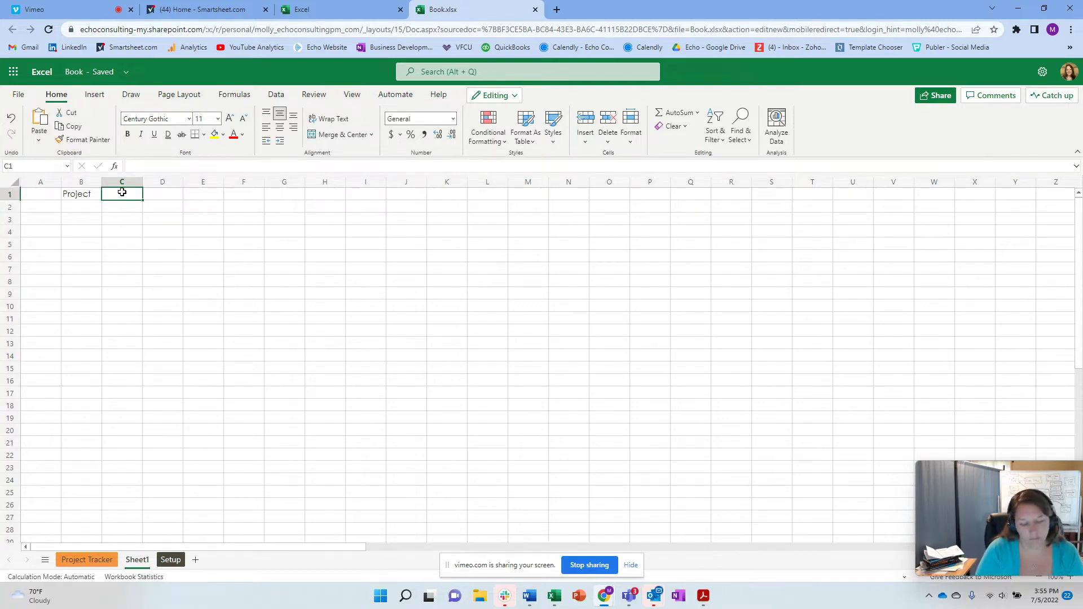
Enter the headers Project Type, Project Manager, Start and Finish across C1:F1
{"action": "type", "text": "Project T"}
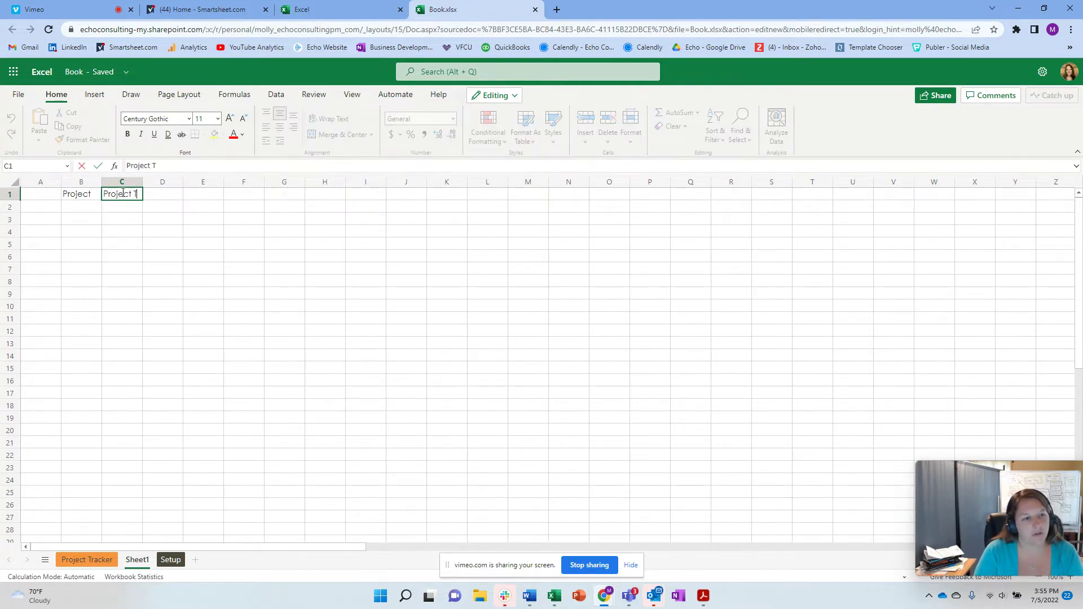
{"action": "type", "text": "ype"}
{"action": "key", "text": "Tab"}
{"action": "type", "text": "Projec"}
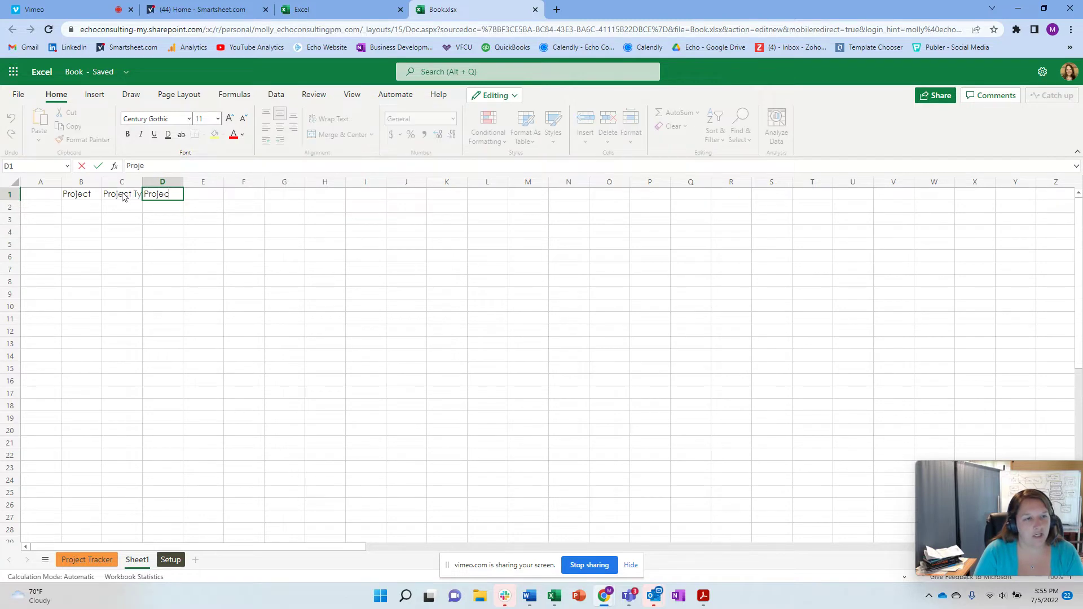
{"action": "type", "text": "t Manager"}
{"action": "key", "text": "Tab"}
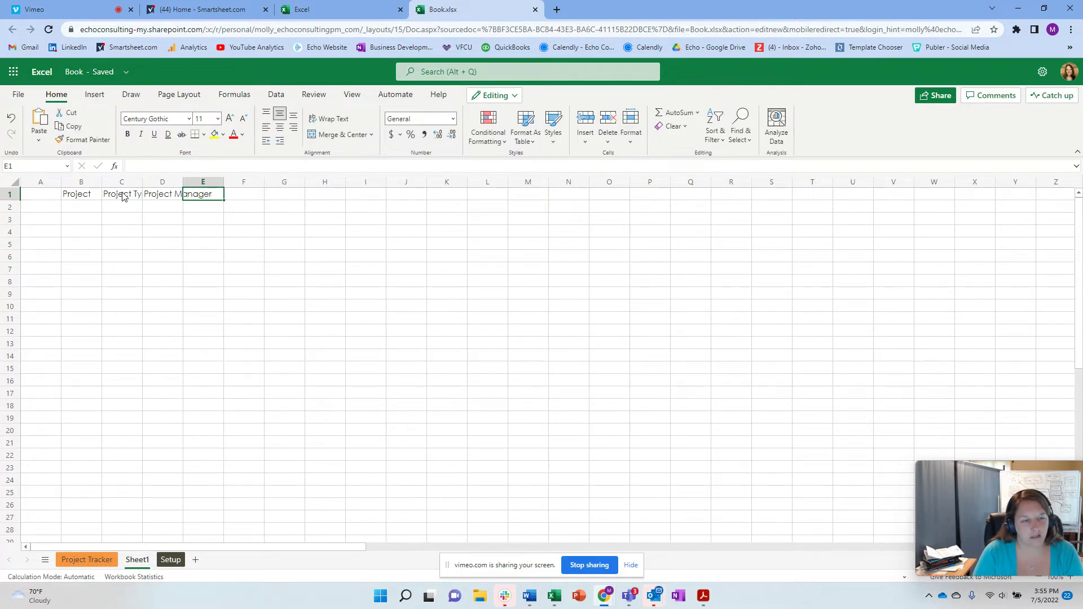
{"action": "type", "text": "Start"}
{"action": "key", "text": "Tab"}
{"action": "type", "text": "Fin"}
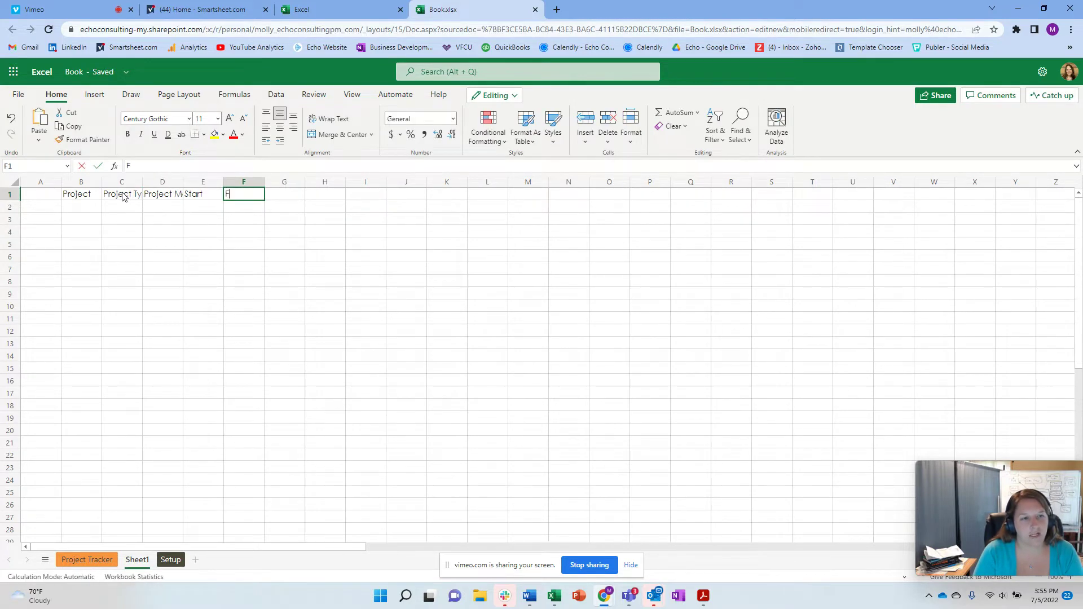
{"action": "key", "text": "Return"}
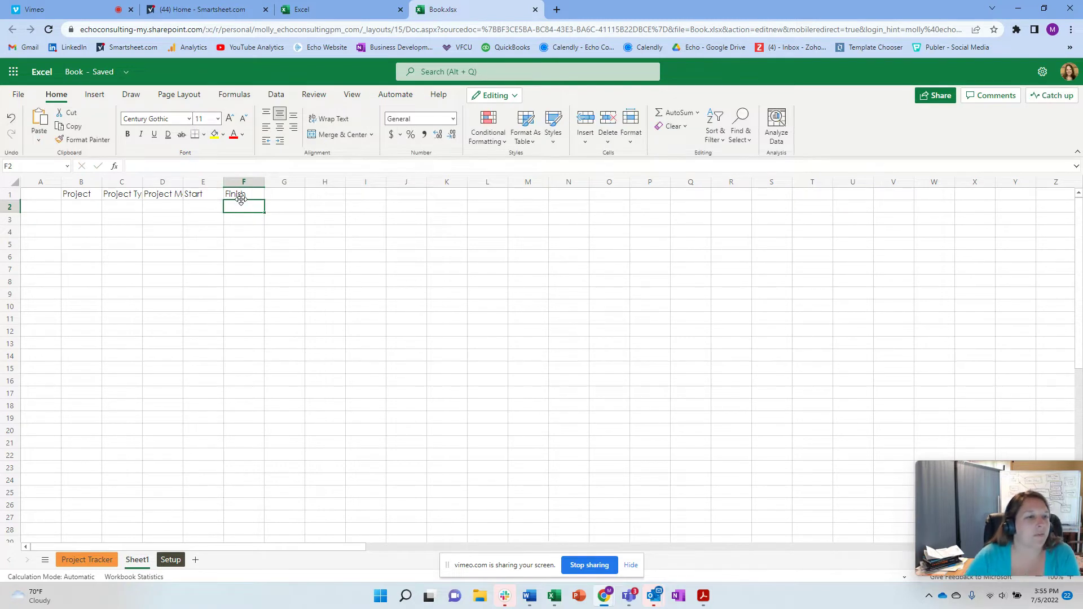
Widen the Project Manager and Project Type columns and select the Start and Finish columns
{"action": "left_click_drag", "start_coordinate": [182, 182], "coordinate": [226, 181]}
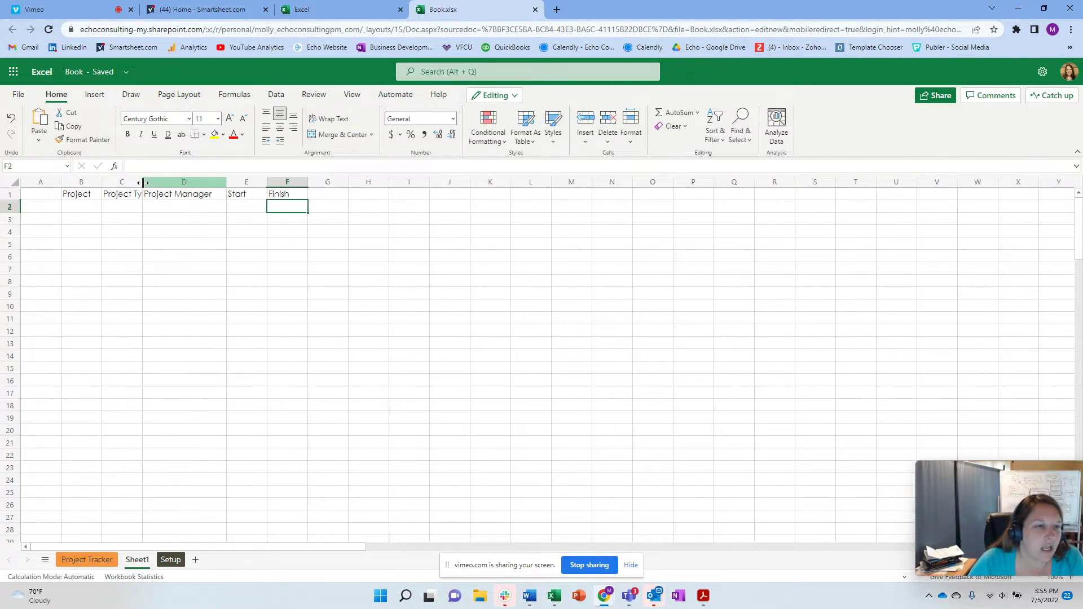
{"action": "left_click_drag", "start_coordinate": [142, 182], "coordinate": [187, 182]}
{"action": "left_click", "coordinate": [294, 188]}
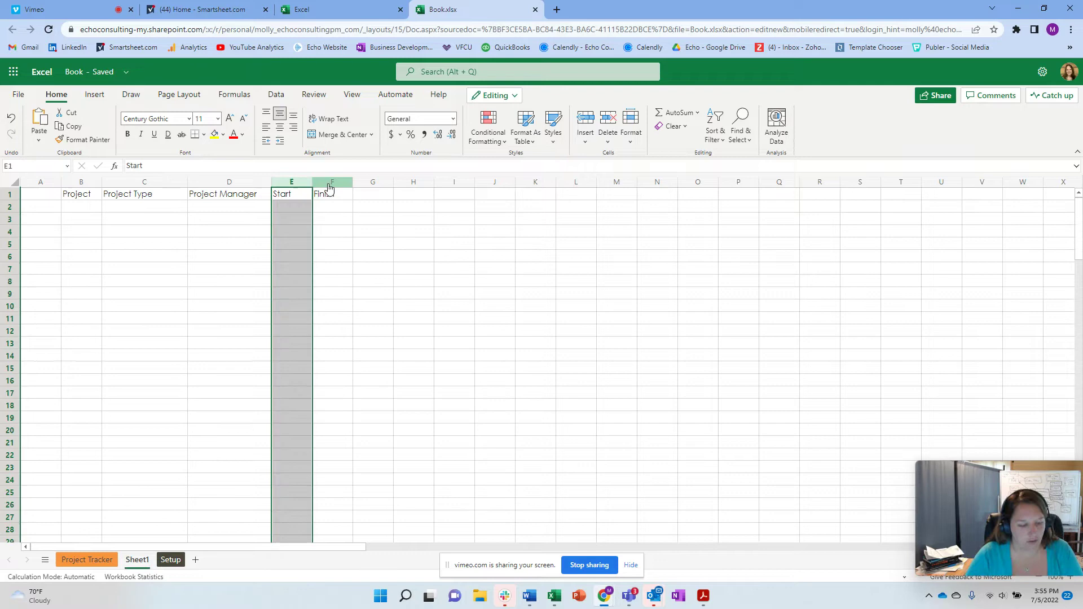
{"action": "left_click", "coordinate": [330, 188], "text": "shift"}
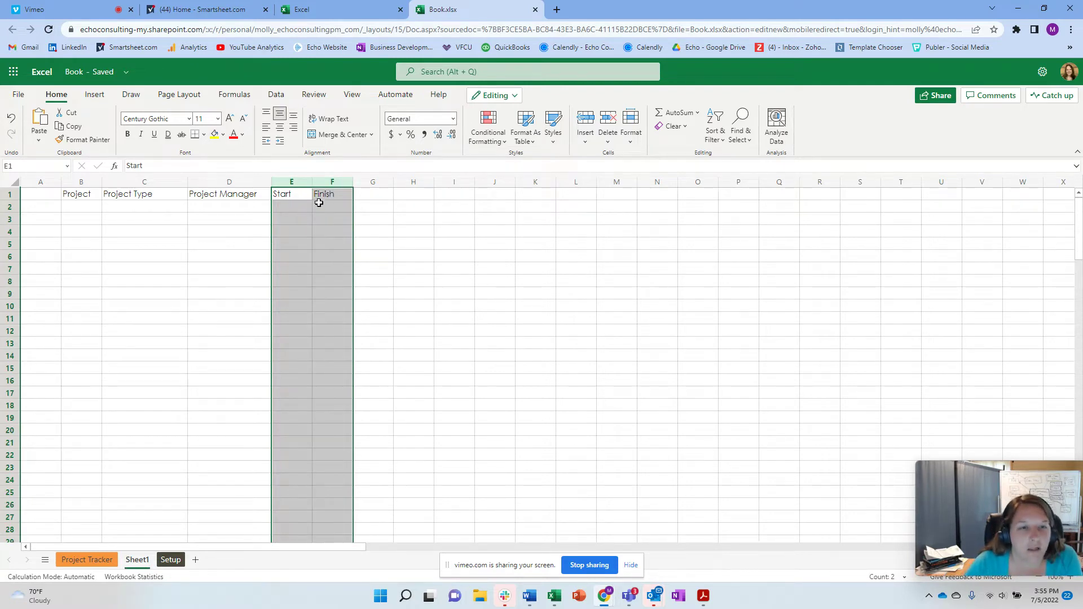
{"action": "left_click", "coordinate": [401, 135]}
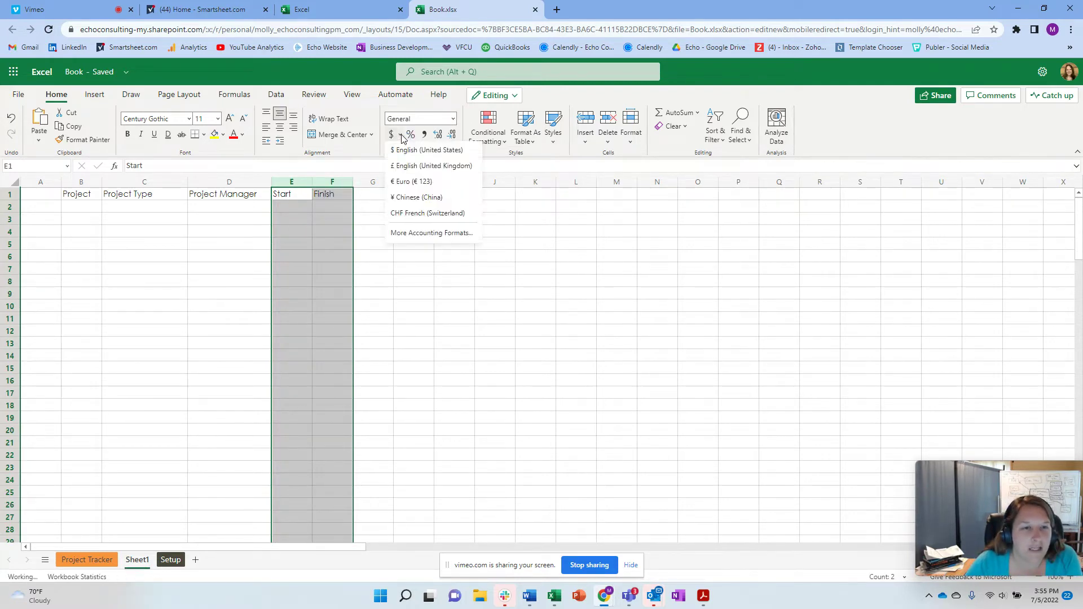
{"action": "left_click", "coordinate": [403, 136]}
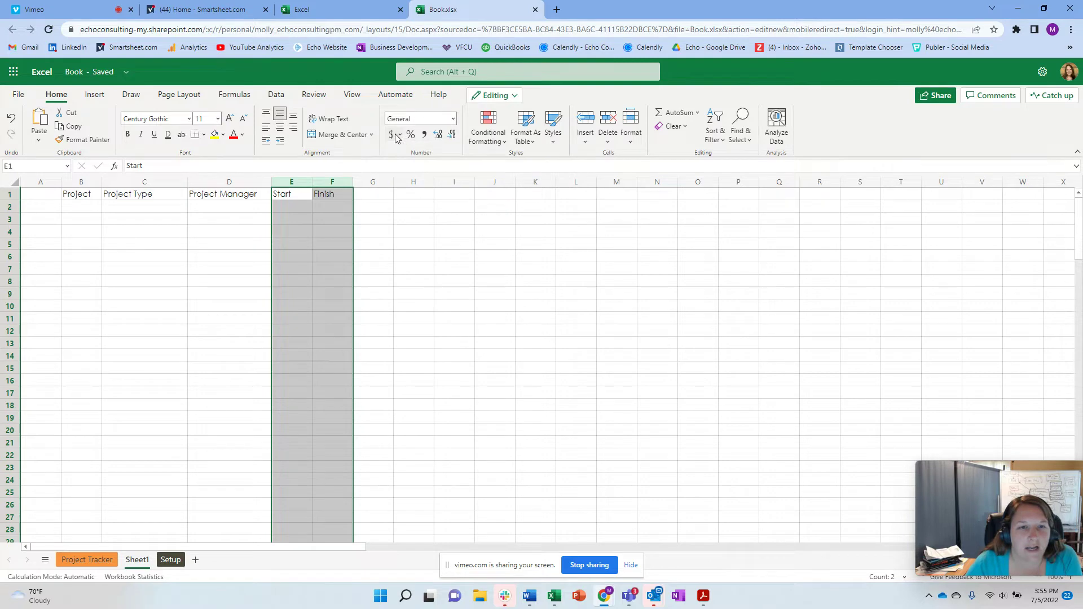
Choose the short 3/14/12 date style for the Start and Finish columns in Number Format
{"action": "right_click", "coordinate": [325, 202]}
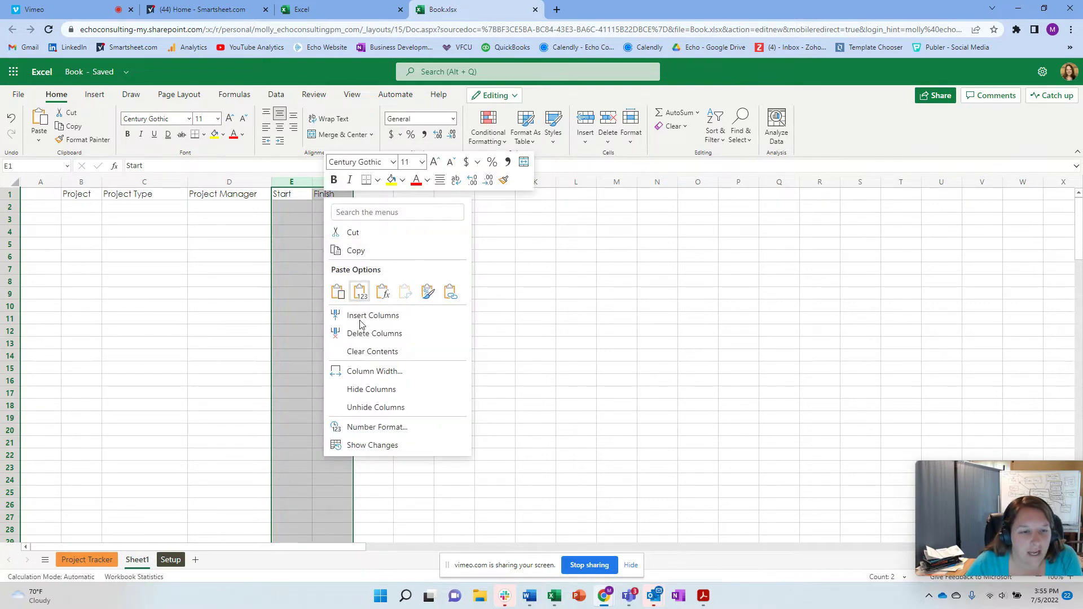
{"action": "left_click", "coordinate": [405, 428]}
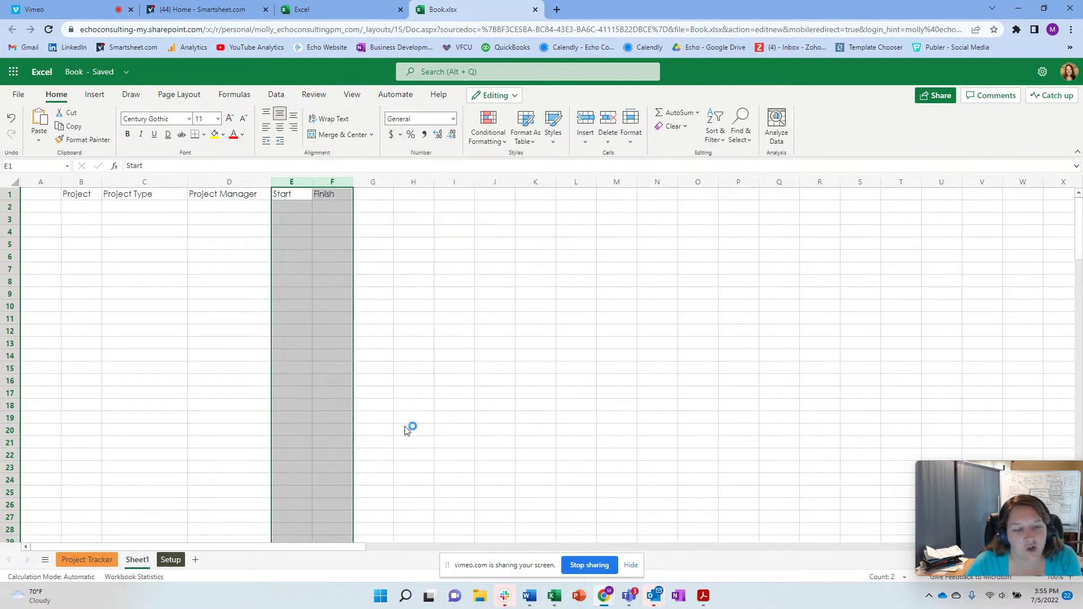
{"action": "left_click", "coordinate": [408, 242]}
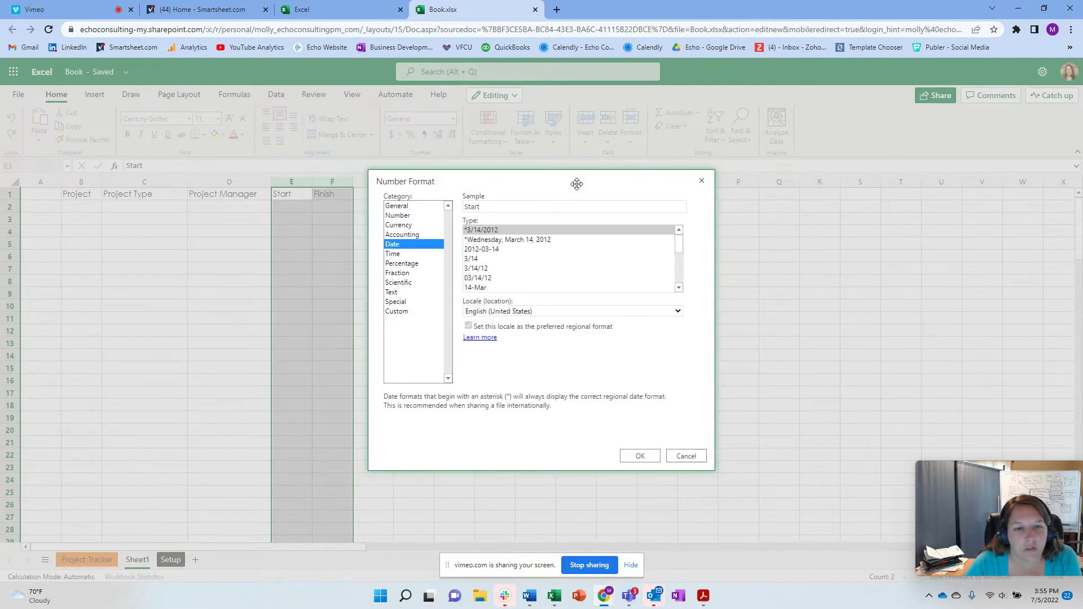
{"action": "left_click", "coordinate": [485, 269]}
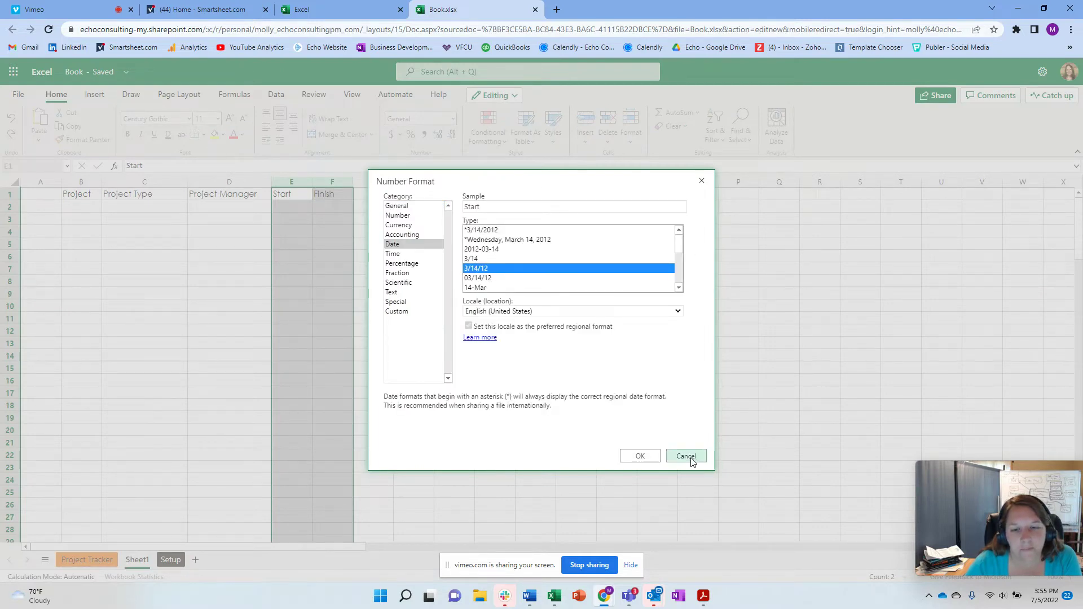
{"action": "left_click", "coordinate": [640, 456]}
{"action": "left_click", "coordinate": [401, 280]}
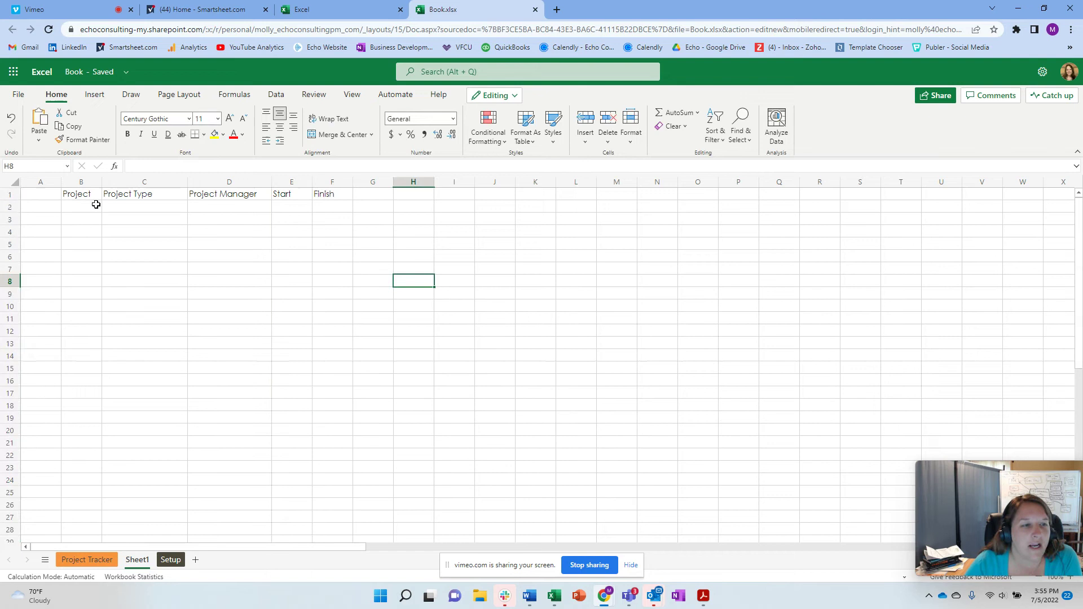
{"action": "left_click_drag", "start_coordinate": [93, 206], "coordinate": [337, 446]}
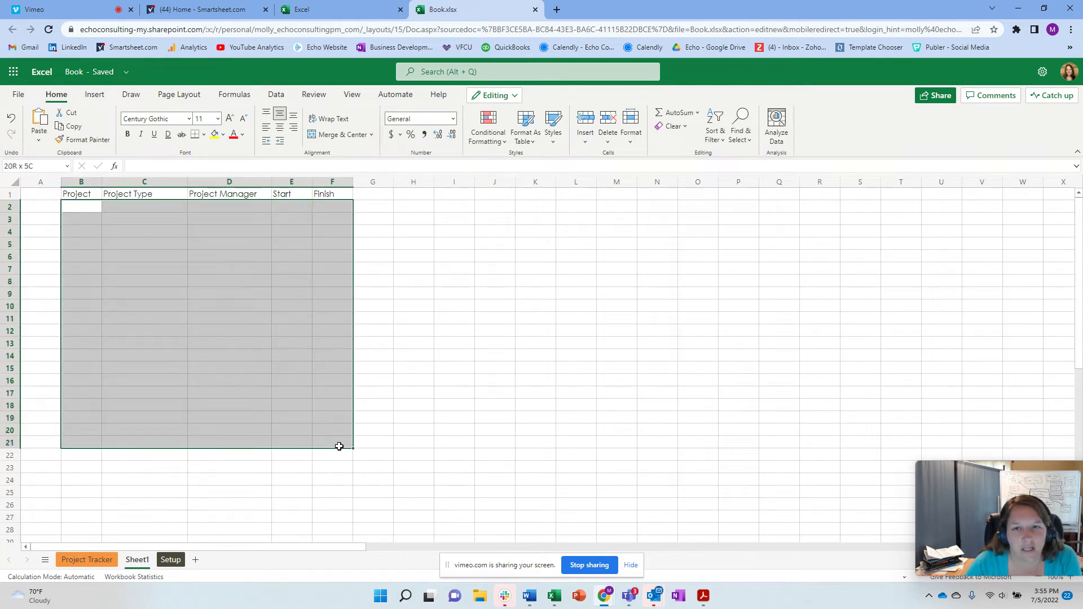
{"action": "left_click", "coordinate": [500, 138]}
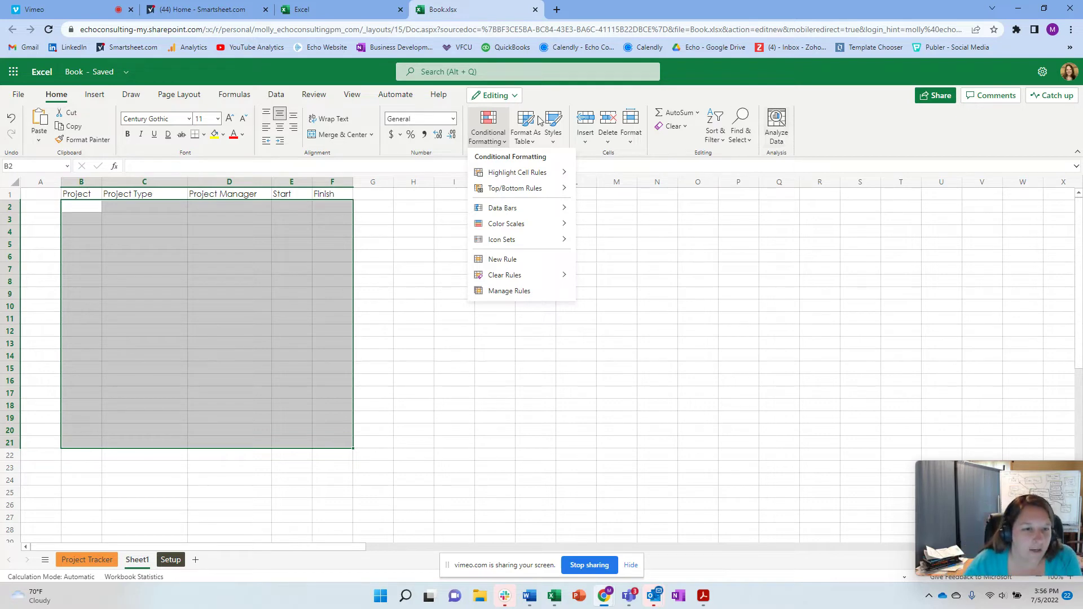
{"action": "key", "text": "Escape"}
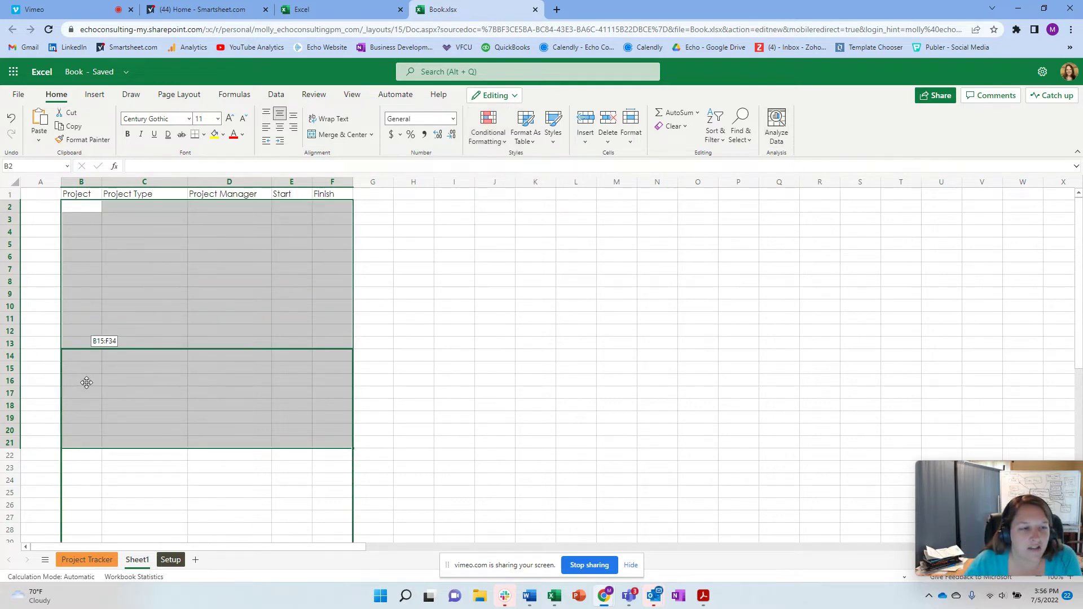
{"action": "left_click", "coordinate": [505, 374]}
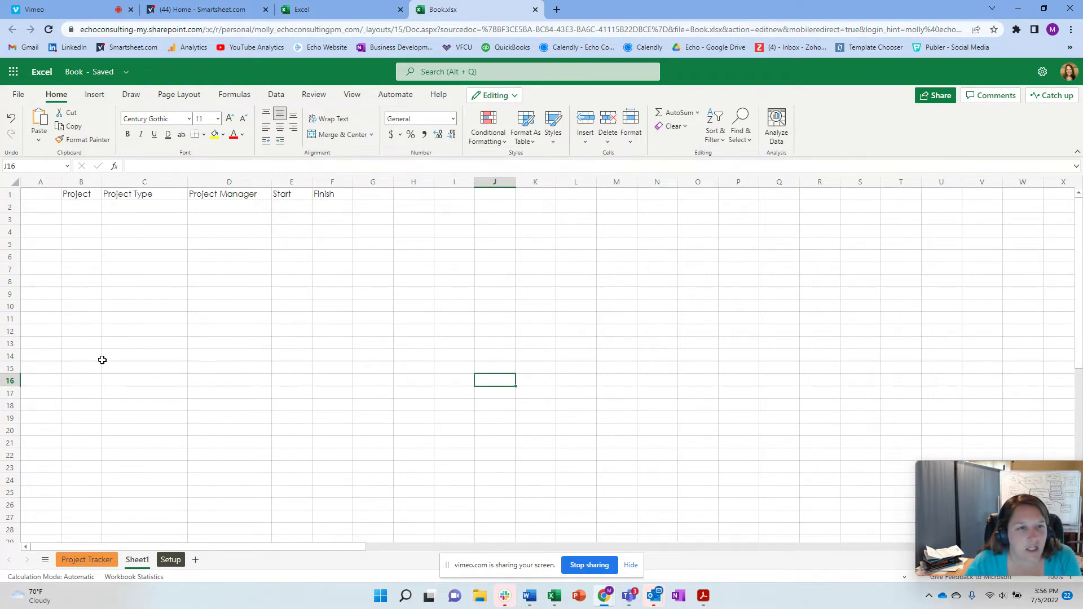
Enter 'Example Project 1' in B2 and move it down to B3
{"action": "left_click", "coordinate": [82, 206]}
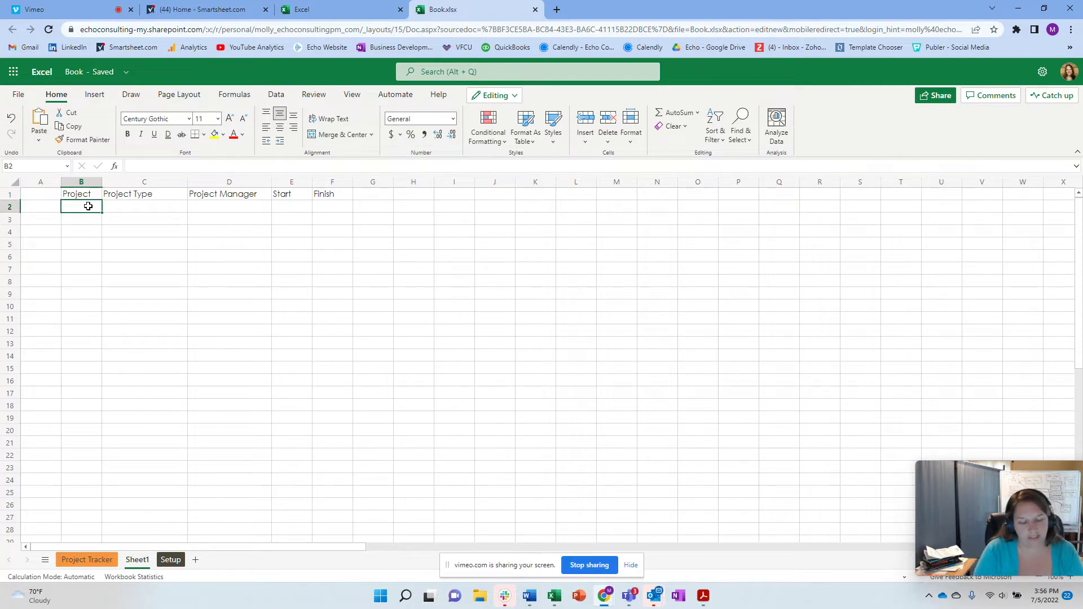
{"action": "type", "text": "Example Proje"}
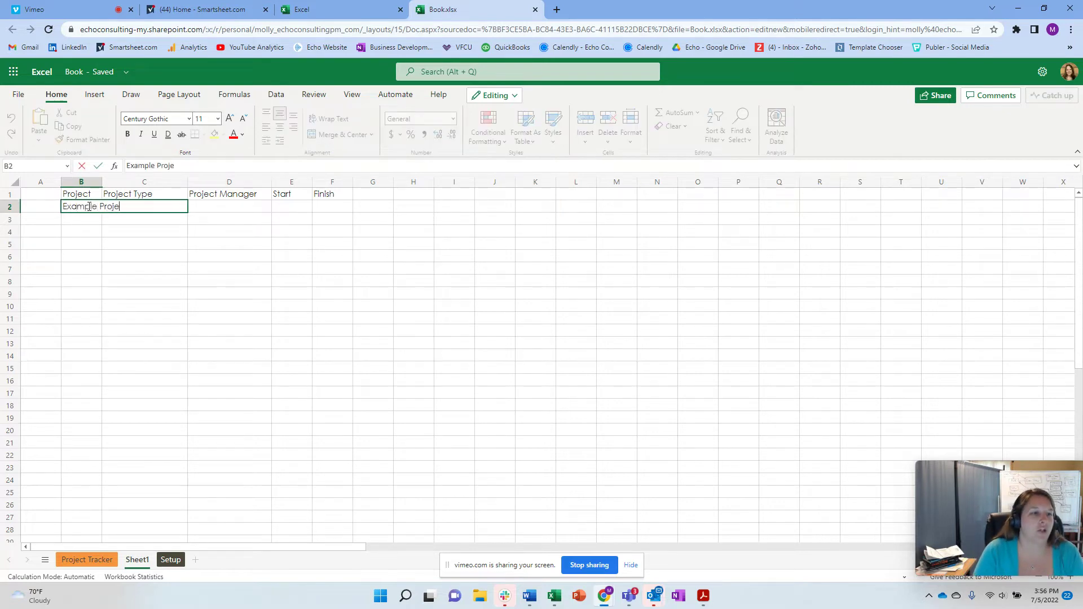
{"action": "type", "text": "ct 1"}
{"action": "key", "text": "Return"}
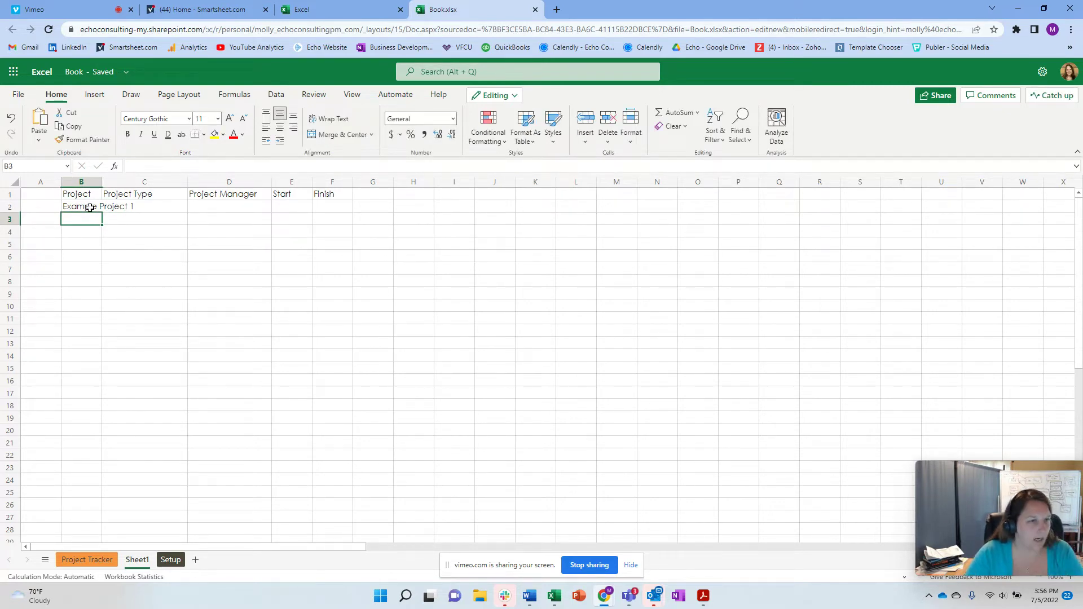
{"action": "left_click", "coordinate": [98, 207]}
{"action": "left_click_drag", "start_coordinate": [99, 208], "coordinate": [93, 360]}
Widen the Project column and extend the series upward to add Example Project 0
{"action": "left_click", "coordinate": [99, 208]}
{"action": "left_click", "coordinate": [93, 221]}
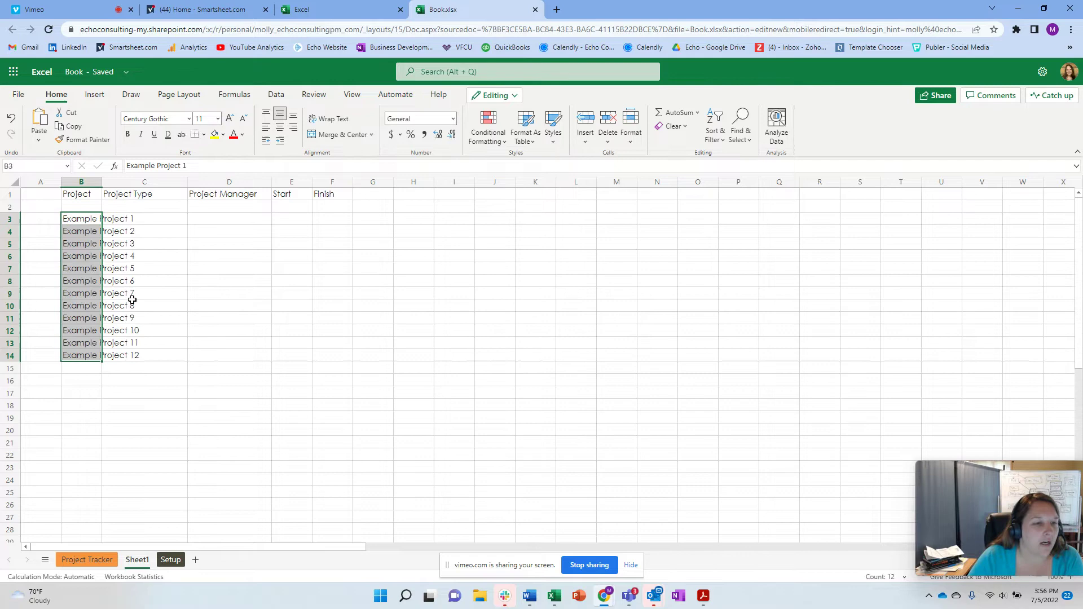
{"action": "left_click_drag", "start_coordinate": [102, 182], "coordinate": [164, 182]}
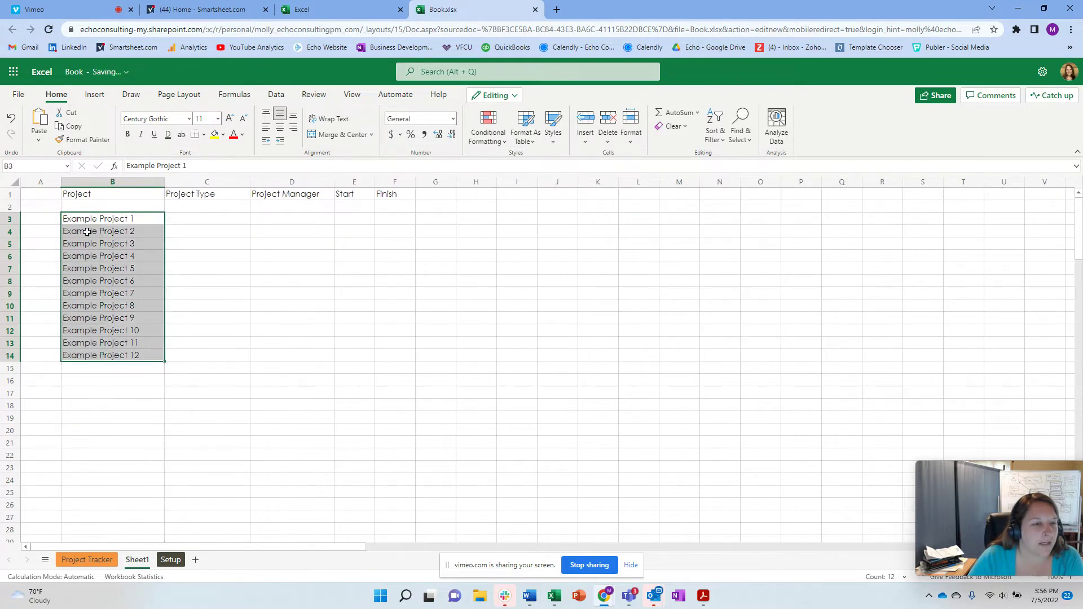
{"action": "left_click", "coordinate": [86, 219]}
{"action": "left_click_drag", "start_coordinate": [163, 224], "coordinate": [164, 212]}
{"action": "left_click", "coordinate": [169, 257]}
Enter project types Blue, Red, Yellow, Blue, Red, Yellow in C2:C7
{"action": "left_click", "coordinate": [219, 206]}
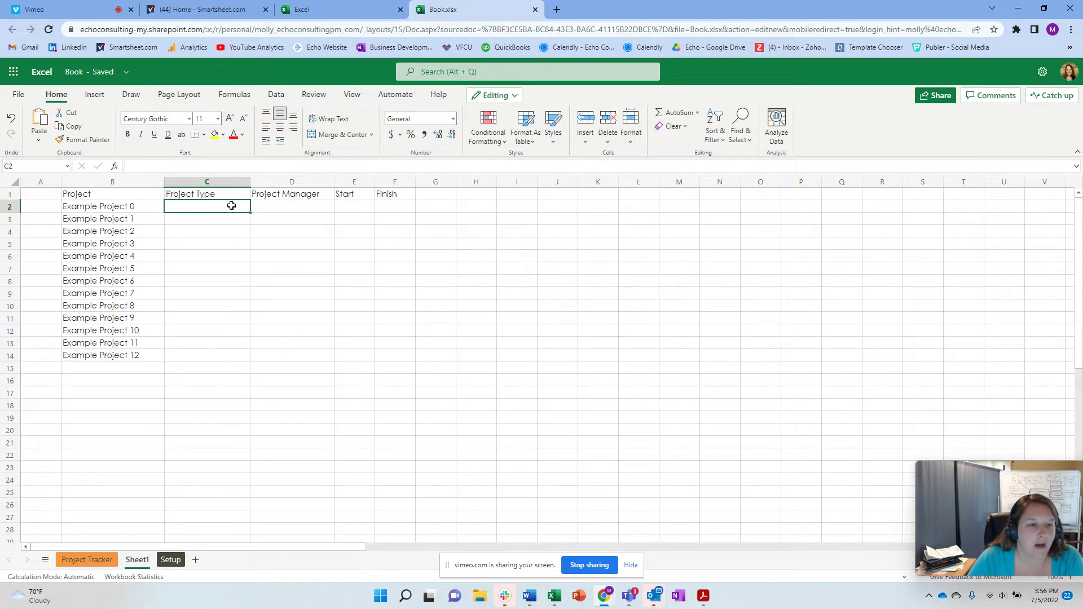
{"action": "type", "text": "Blue"}
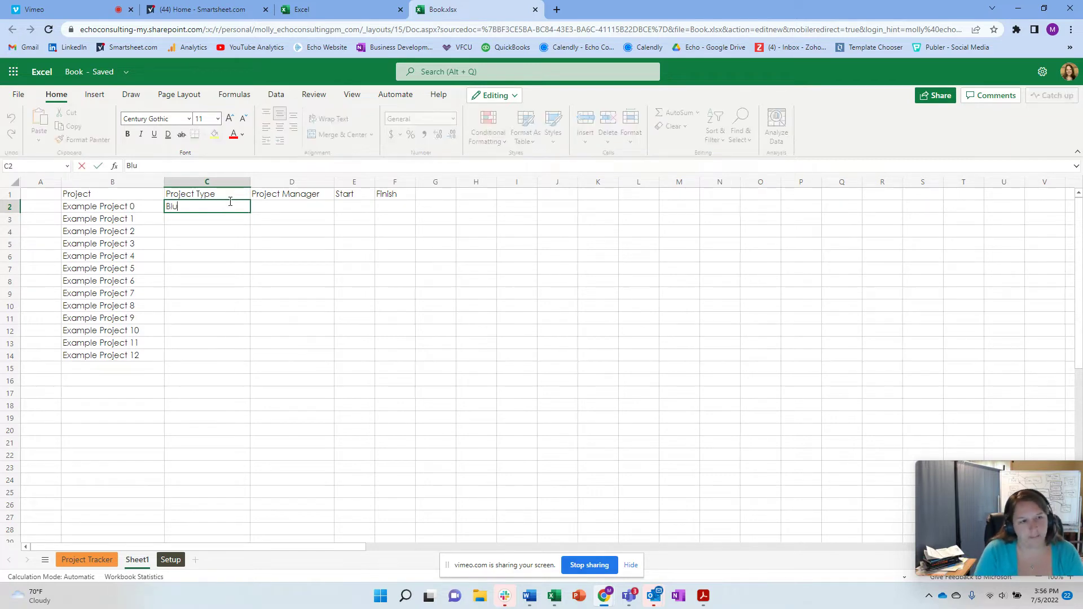
{"action": "key", "text": "Return"}
{"action": "type", "text": "Red"}
{"action": "key", "text": "Return"}
{"action": "type", "text": "Ye"}
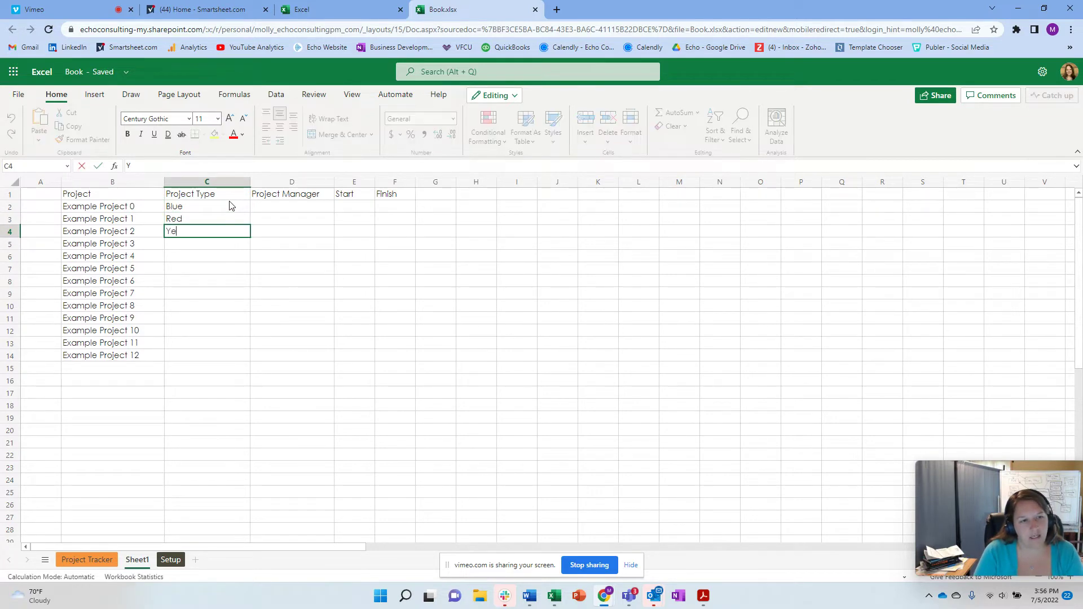
{"action": "type", "text": "llow"}
{"action": "key", "text": "Return"}
{"action": "type", "text": "Blue"}
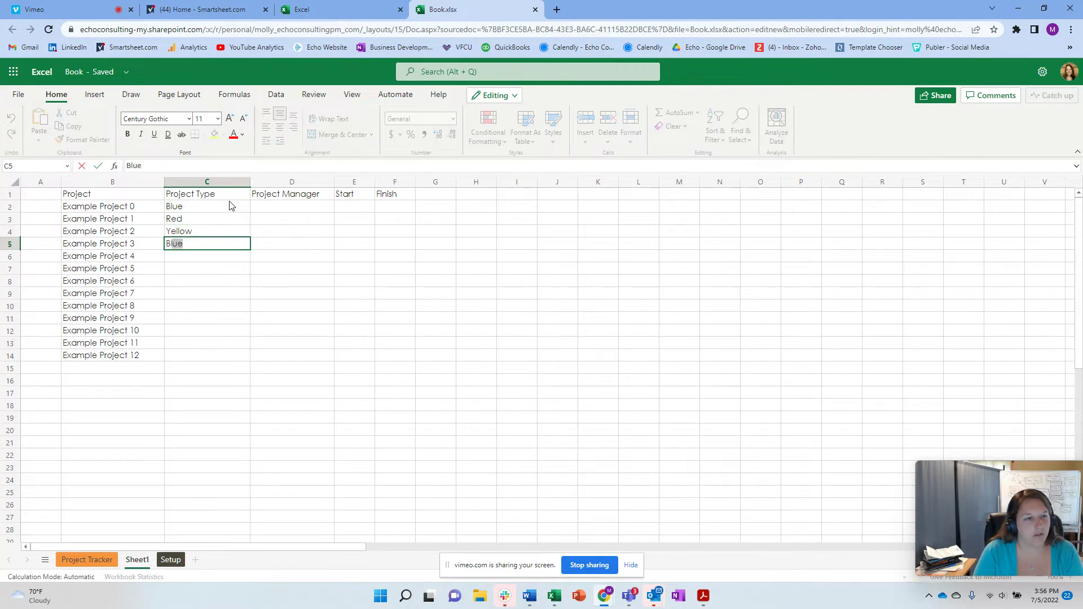
{"action": "key", "text": "Return"}
{"action": "type", "text": "Red"}
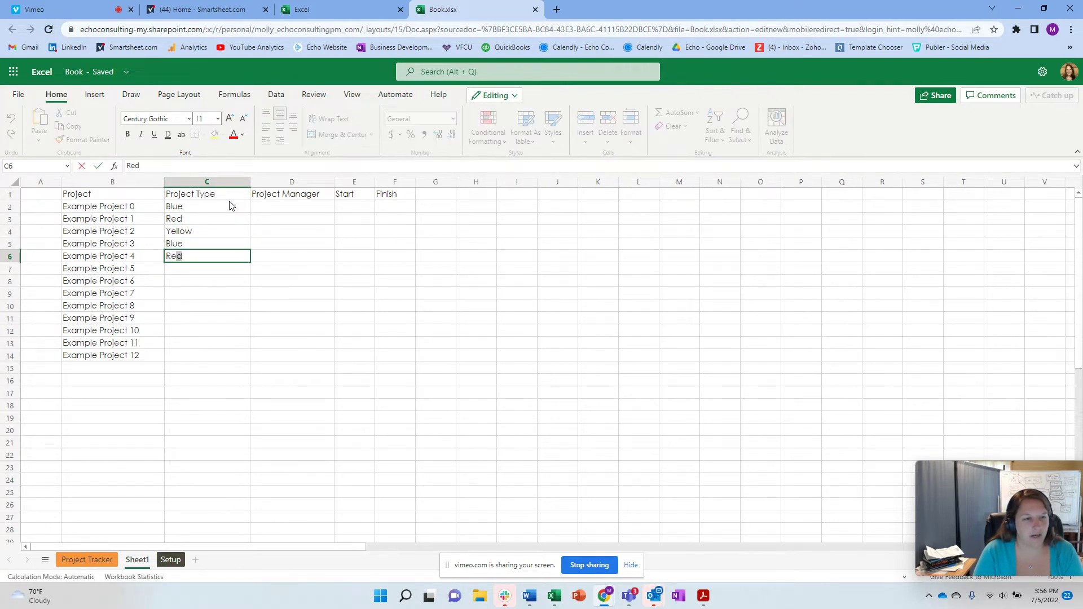
{"action": "key", "text": "Return"}
{"action": "type", "text": "Ye"}
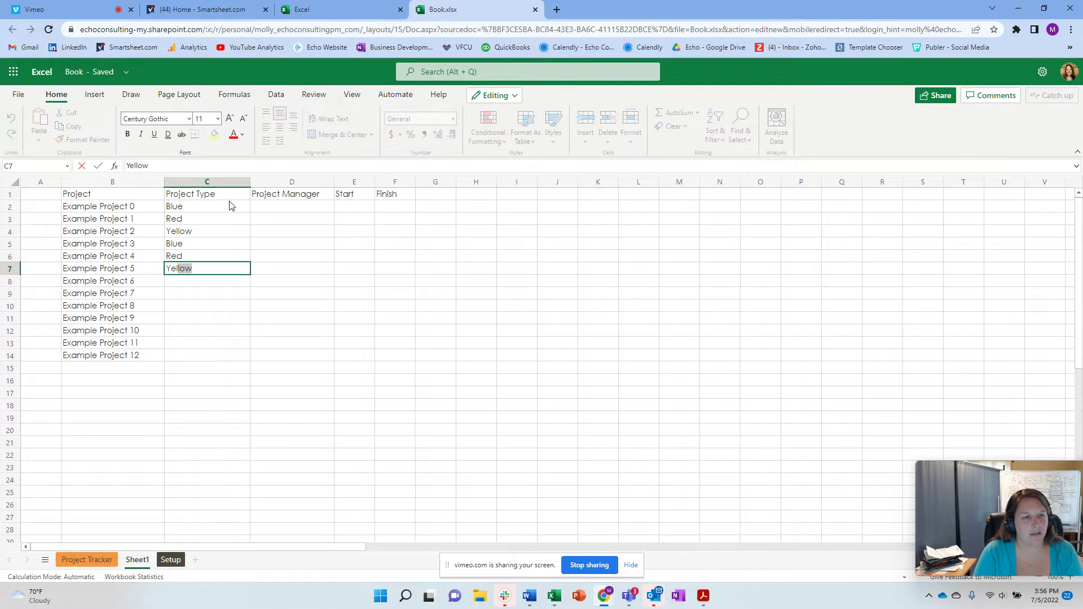
{"action": "key", "text": "Return"}
Enter the first project managers' names in column D and fill the pattern down to D7
{"action": "left_click", "coordinate": [300, 207]}
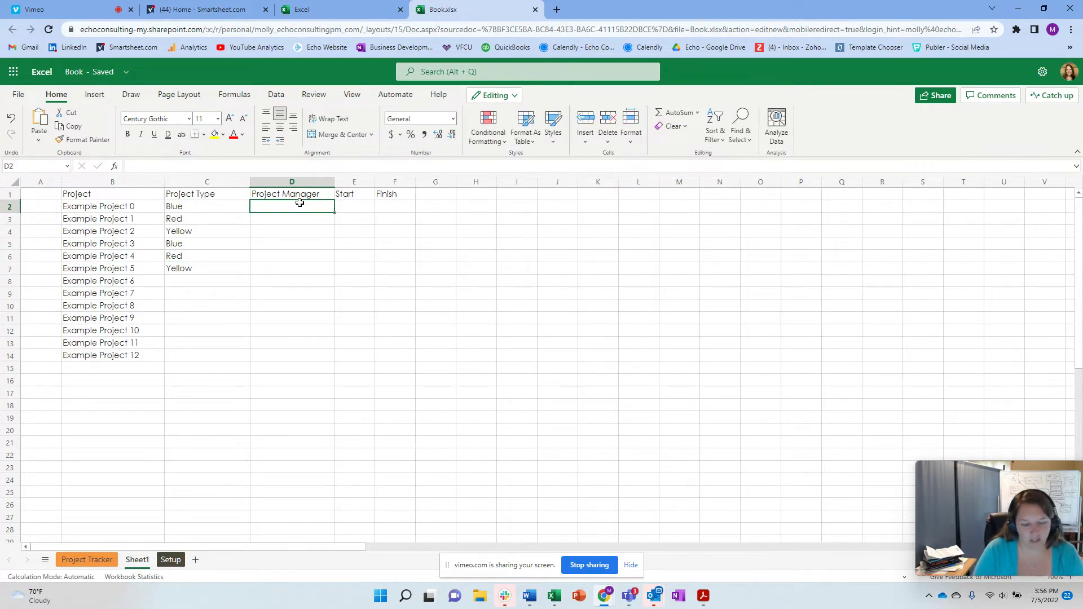
{"action": "type", "text": "Molly"}
{"action": "key", "text": "Return"}
{"action": "type", "text": "Bob"}
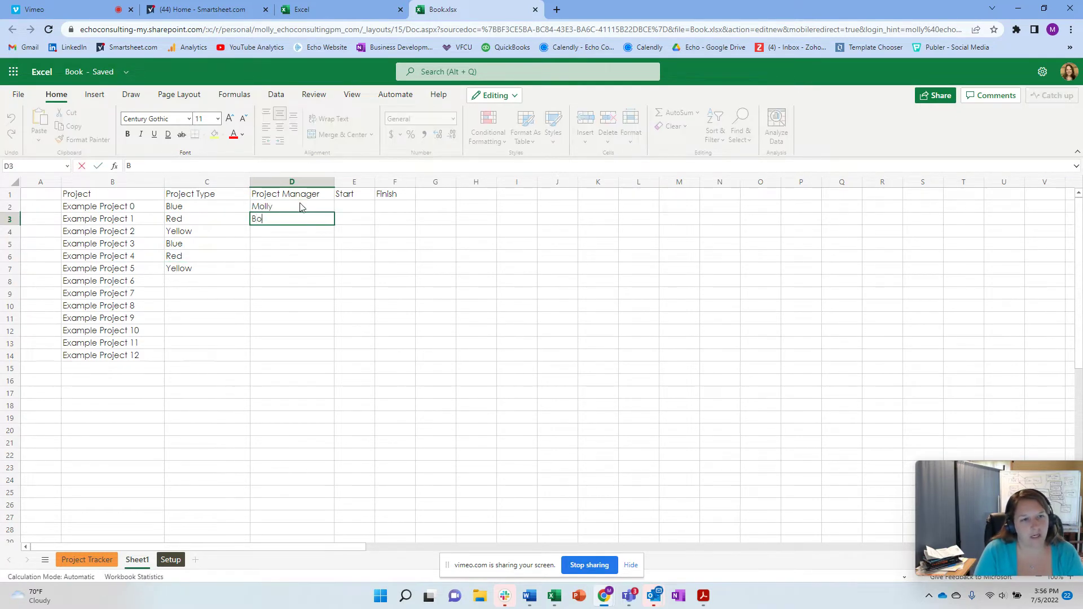
{"action": "key", "text": "Return"}
{"action": "type", "text": "Joe"}
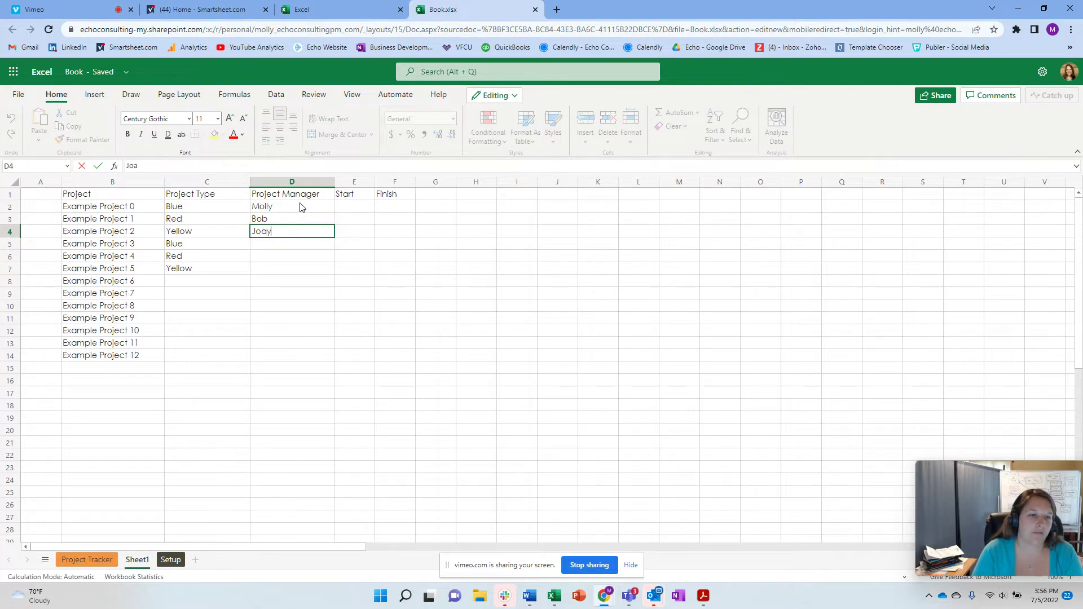
{"action": "type", "text": "Sally"}
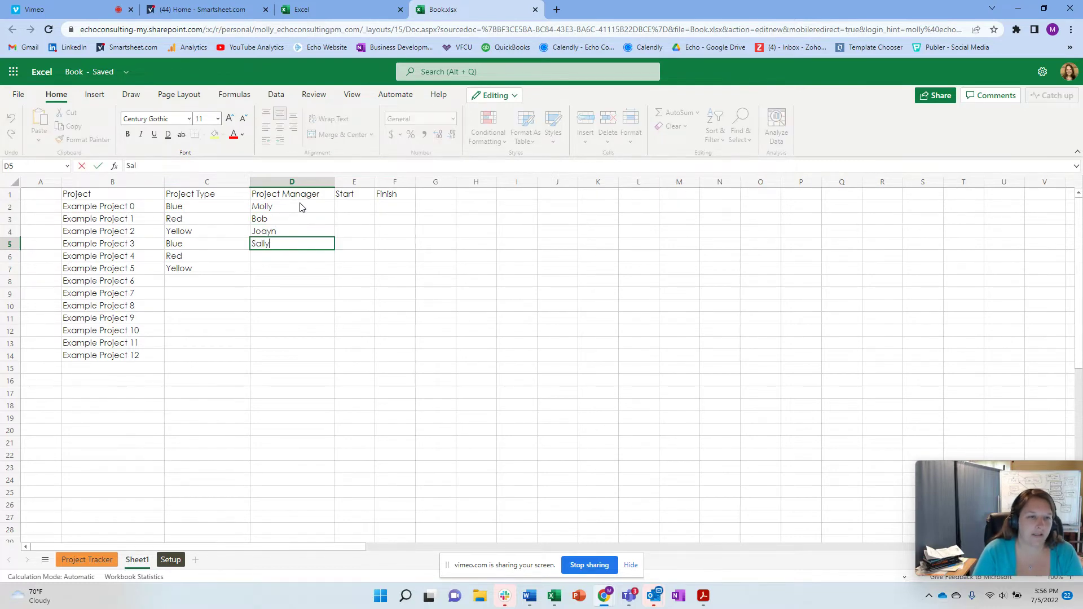
{"action": "key", "text": "Return"}
{"action": "left_click_drag", "start_coordinate": [286, 219], "coordinate": [333, 269]}
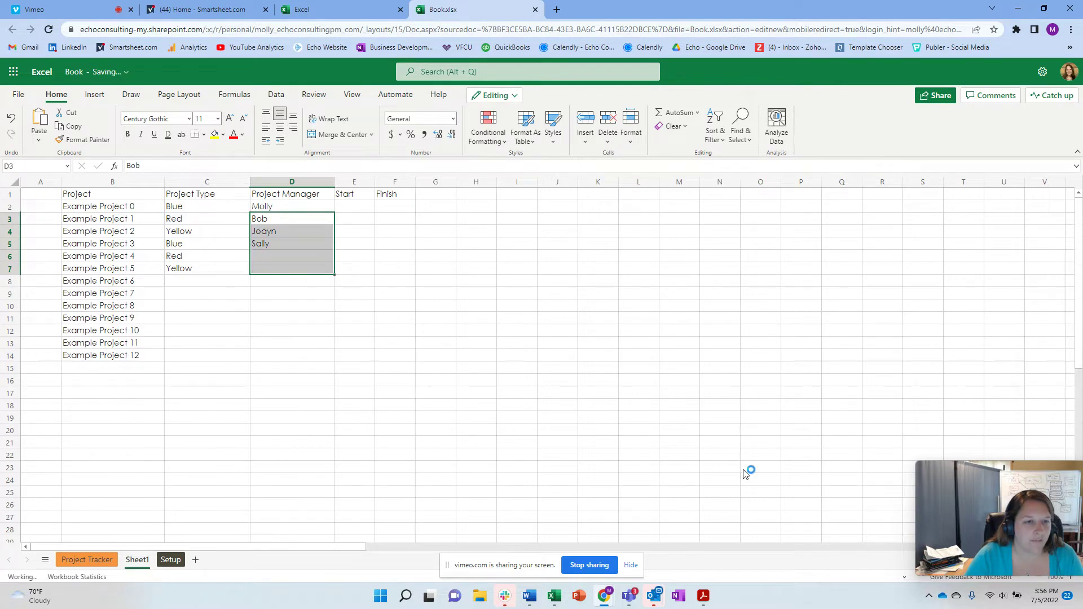
{"action": "left_click_drag", "start_coordinate": [325, 318], "coordinate": [325, 306]}
Enter 2/15/22 in E2 and fill the start dates down to 2/20/22 in E7
{"action": "left_click", "coordinate": [366, 211]}
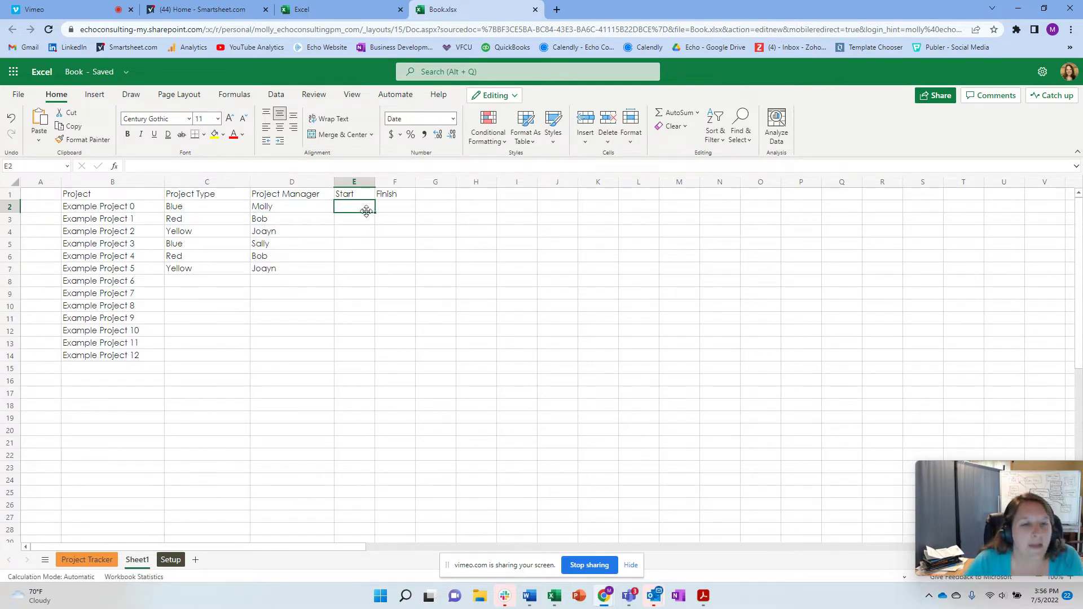
{"action": "double_click", "coordinate": [367, 207]}
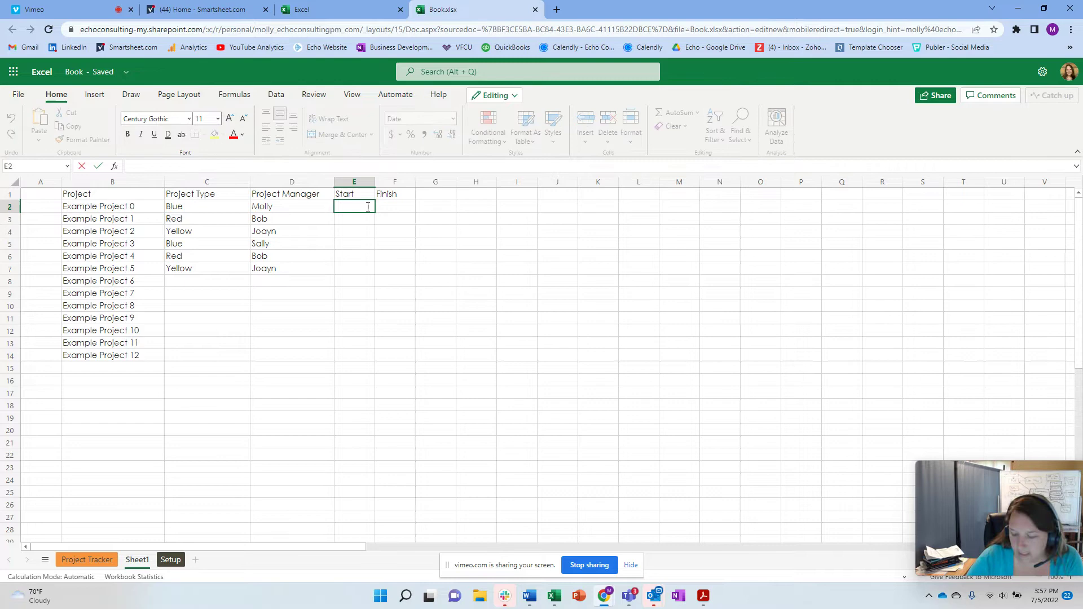
{"action": "type", "text": "2/15/22"}
{"action": "key", "text": "Return"}
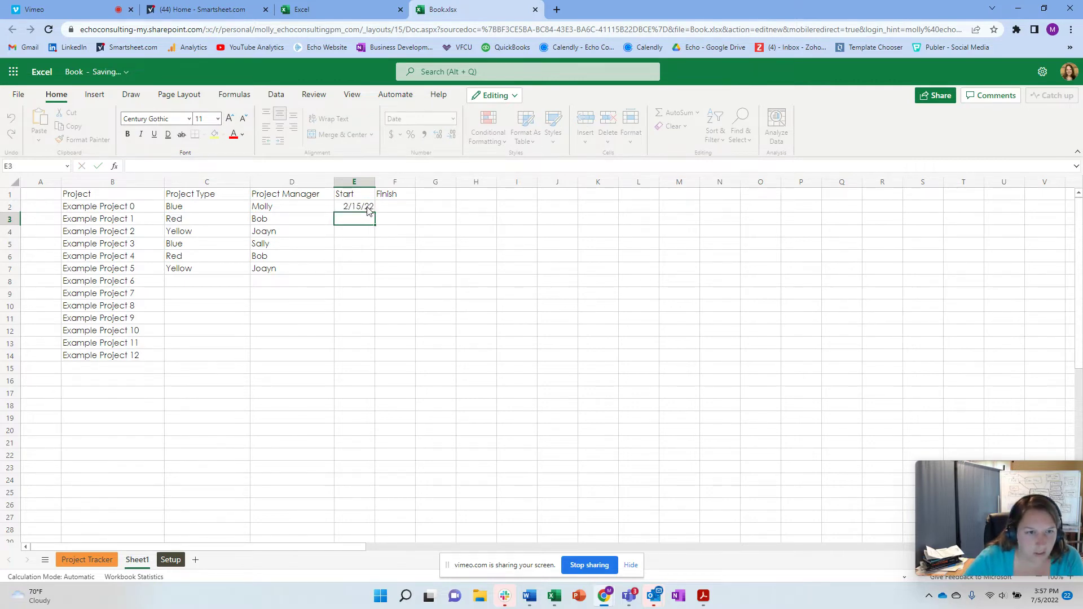
{"action": "left_click", "coordinate": [363, 208]}
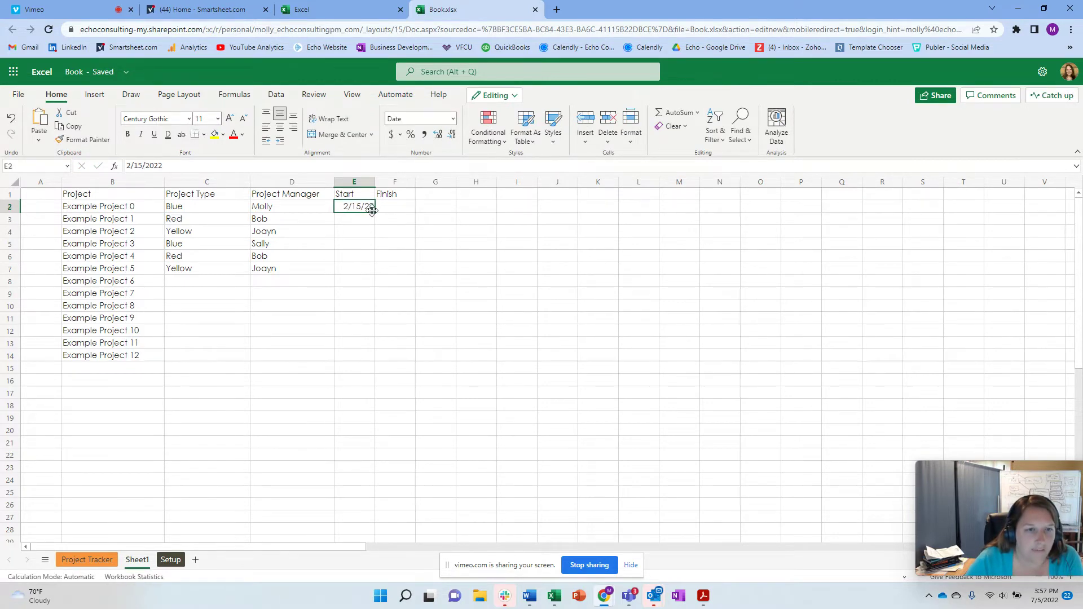
{"action": "left_click_drag", "start_coordinate": [375, 212], "coordinate": [373, 274]}
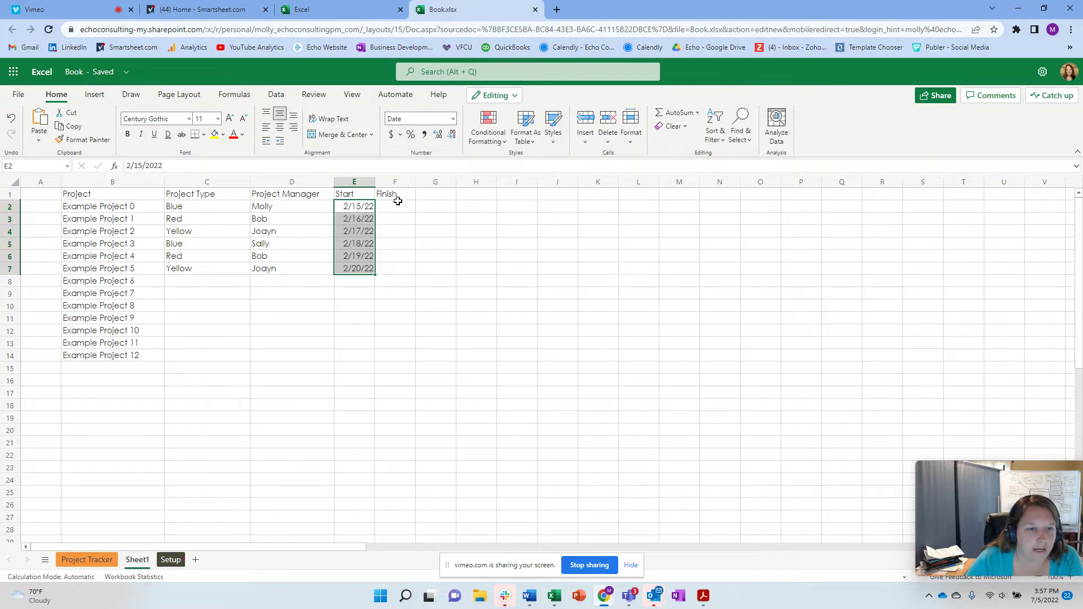
Add a Duration heading in G1 with values 15, 20, 25, 25, 30, 22 below it
{"action": "left_click", "coordinate": [406, 207]}
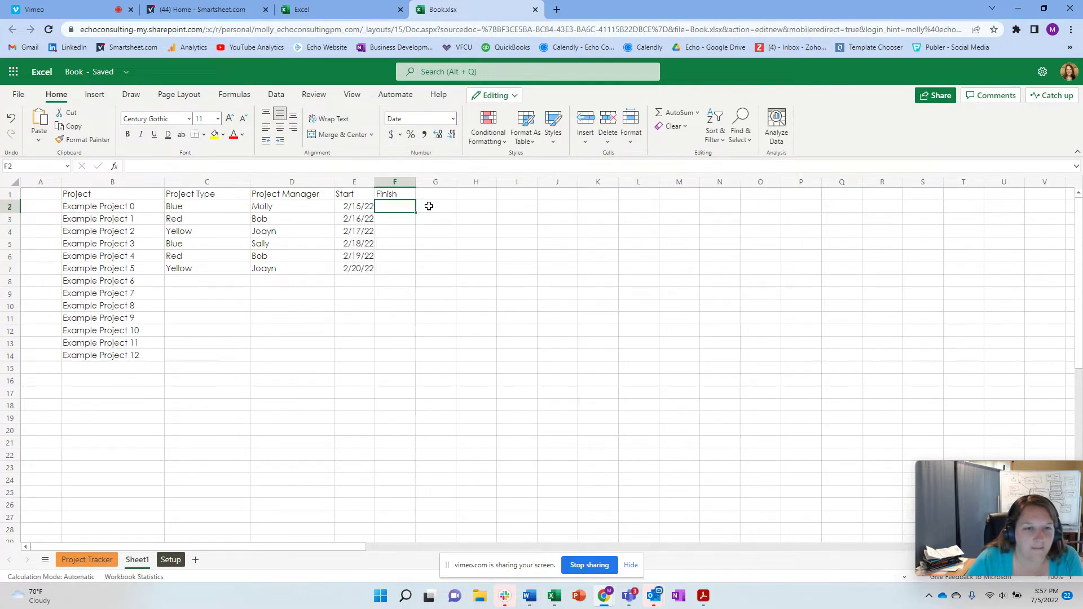
{"action": "left_click", "coordinate": [434, 206]}
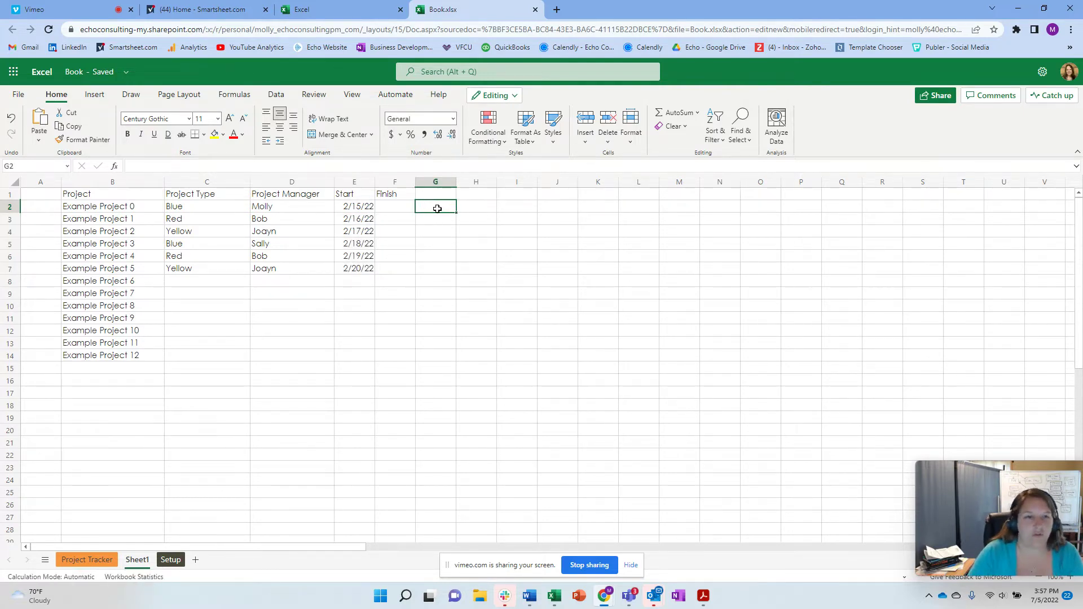
{"action": "left_click", "coordinate": [441, 194]}
{"action": "type", "text": "Duario"}
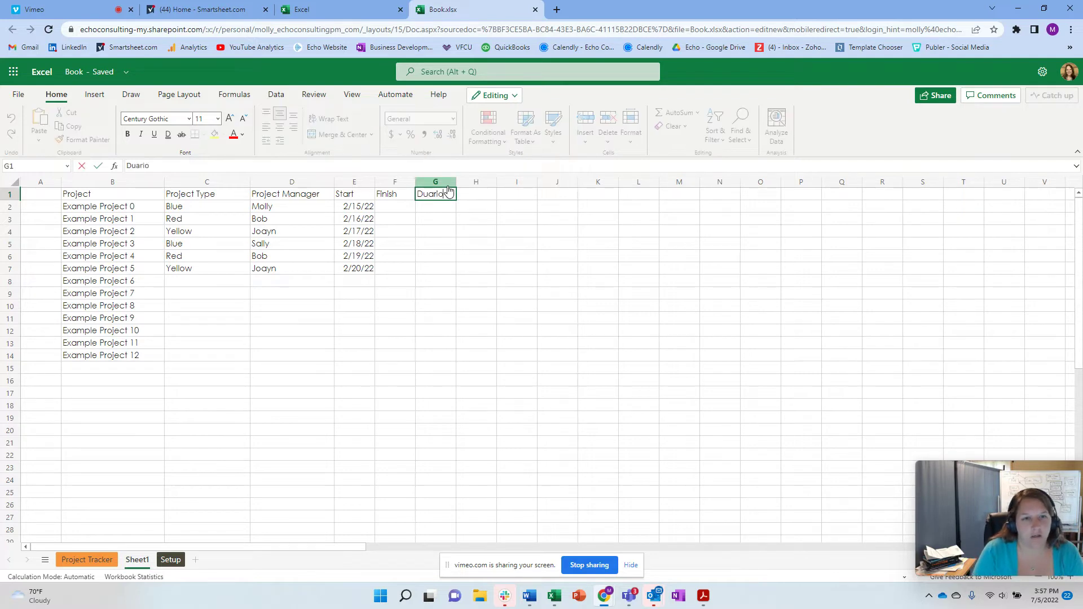
{"action": "type", "text": "tion"}
{"action": "key", "text": "Return"}
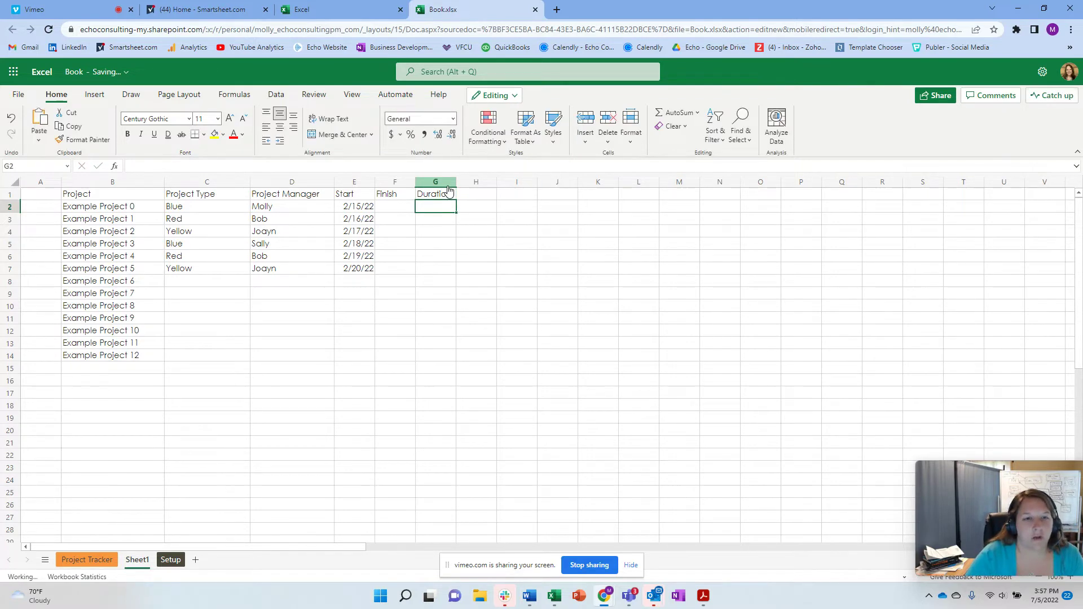
{"action": "type", "text": "15"}
{"action": "key", "text": "Return"}
{"action": "type", "text": "20"}
{"action": "key", "text": "Return"}
{"action": "type", "text": "25"}
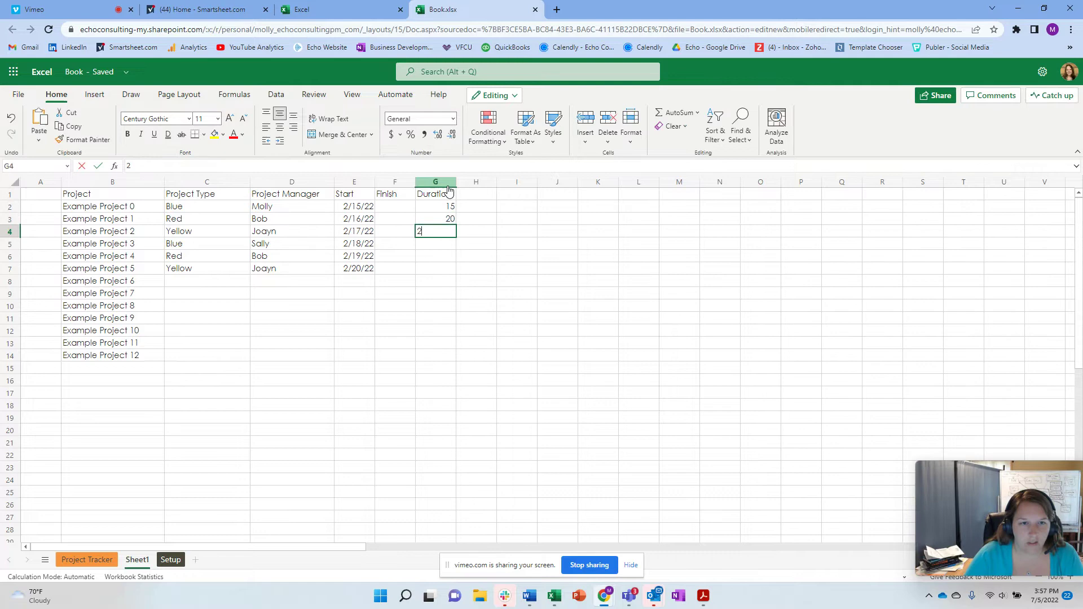
{"action": "key", "text": "Return"}
{"action": "type", "text": "2"}
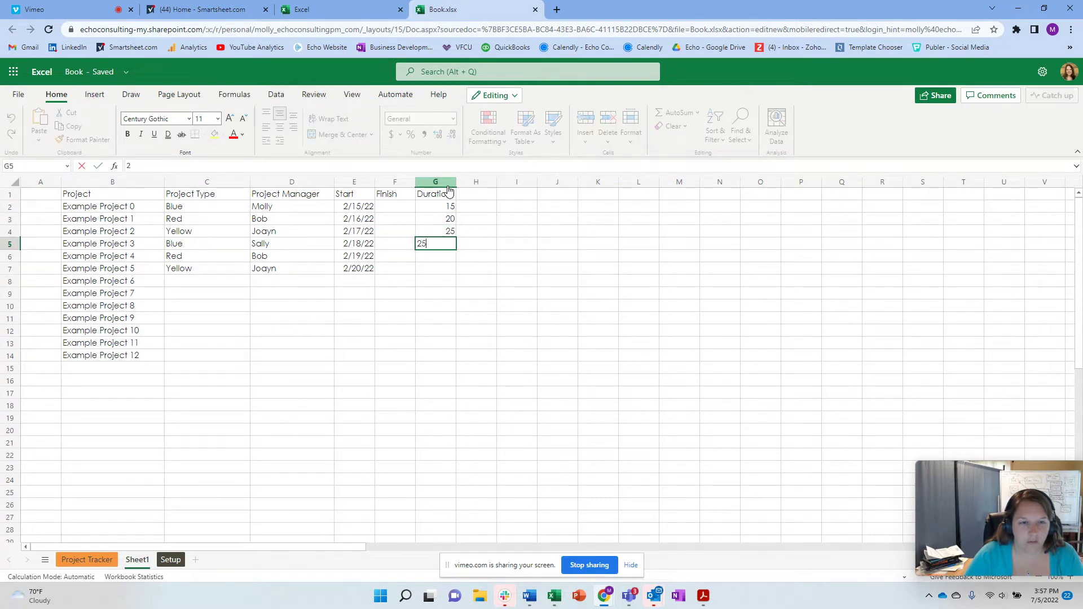
{"action": "type", "text": "5"}
{"action": "key", "text": "Return"}
{"action": "type", "text": "30"}
{"action": "key", "text": "Return"}
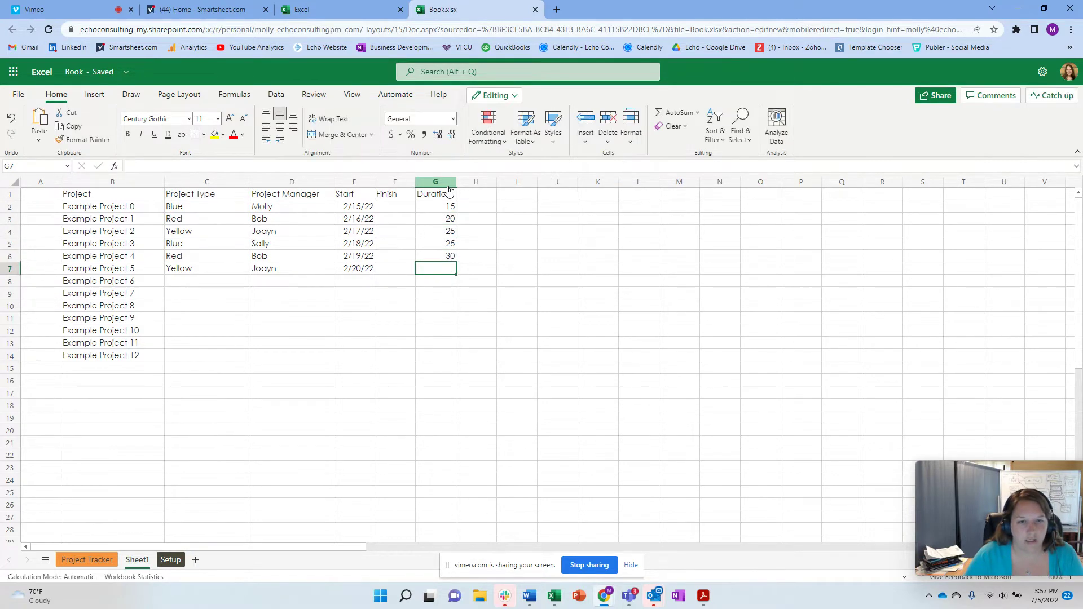
{"action": "type", "text": "22"}
{"action": "key", "text": "Return"}
Enter =E2+G2 in F2 and fill it down to F7, giving finish dates 3/2/22 to 3/14/22
{"action": "left_click", "coordinate": [395, 207]}
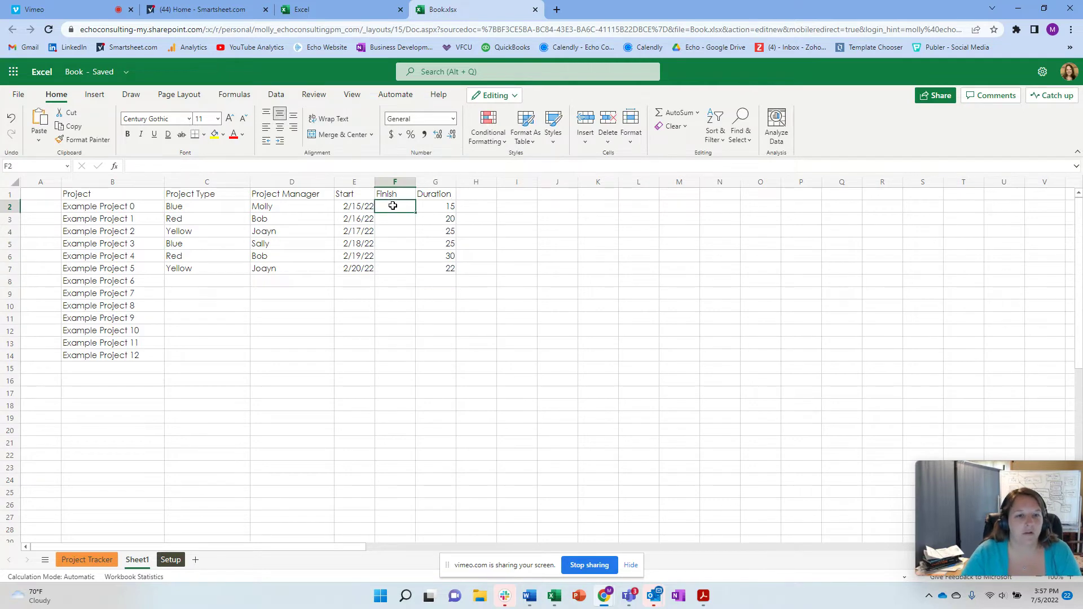
{"action": "left_click", "coordinate": [351, 209]}
{"action": "type", "text": "+"}
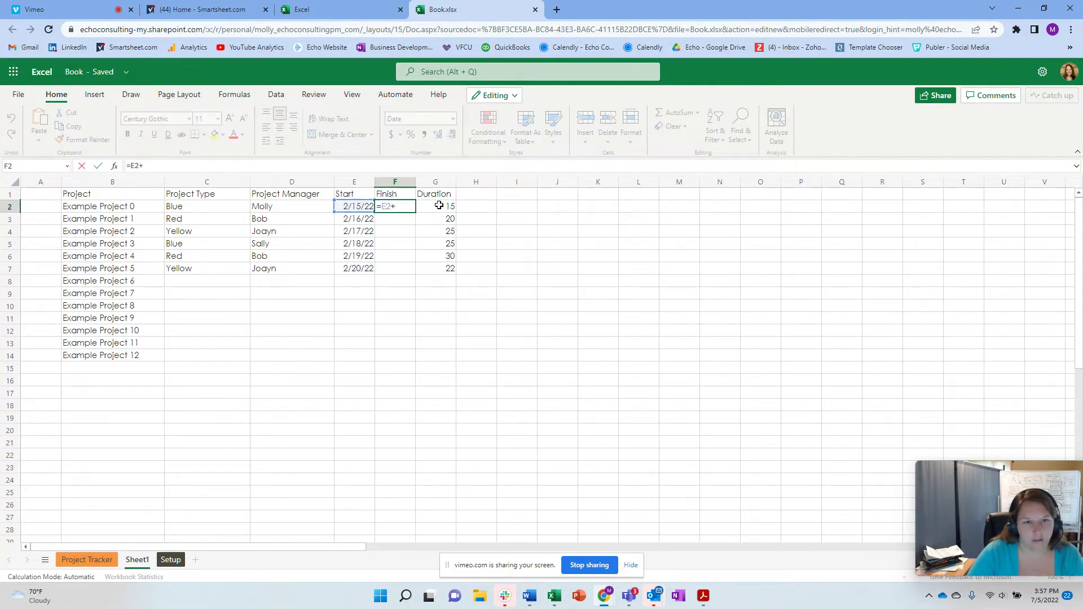
{"action": "left_click", "coordinate": [439, 206]}
{"action": "key", "text": "Return"}
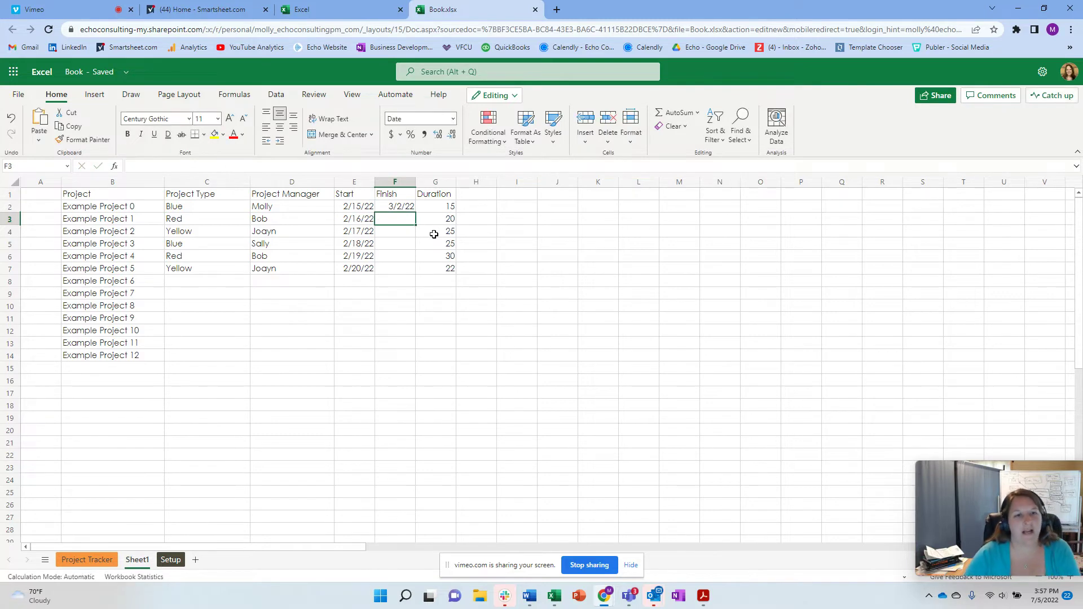
{"action": "left_click", "coordinate": [410, 207]}
{"action": "left_click_drag", "start_coordinate": [414, 211], "coordinate": [411, 270]}
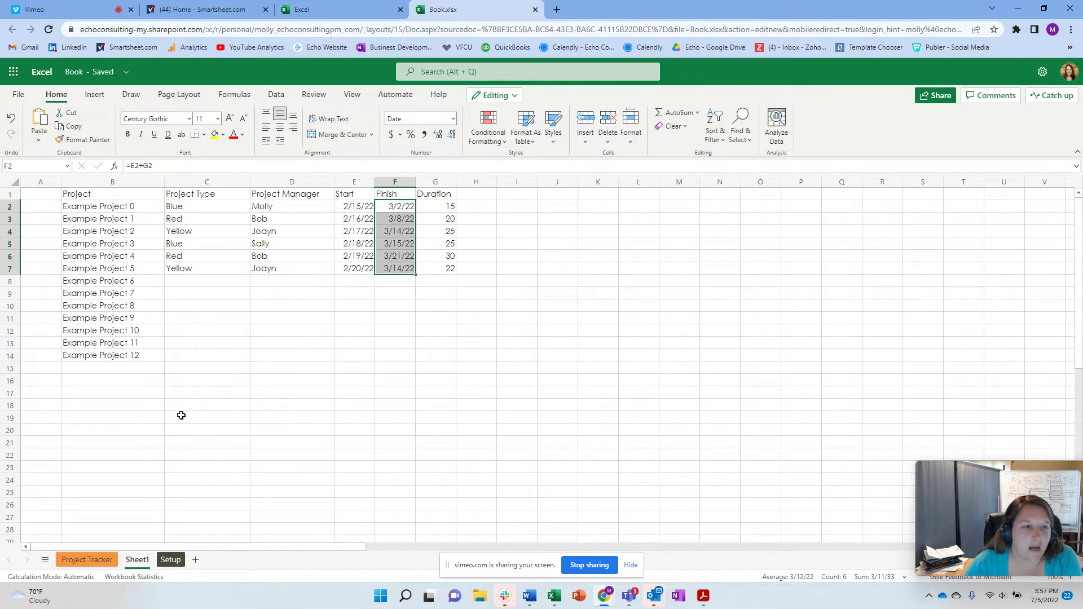
{"action": "left_click", "coordinate": [483, 349]}
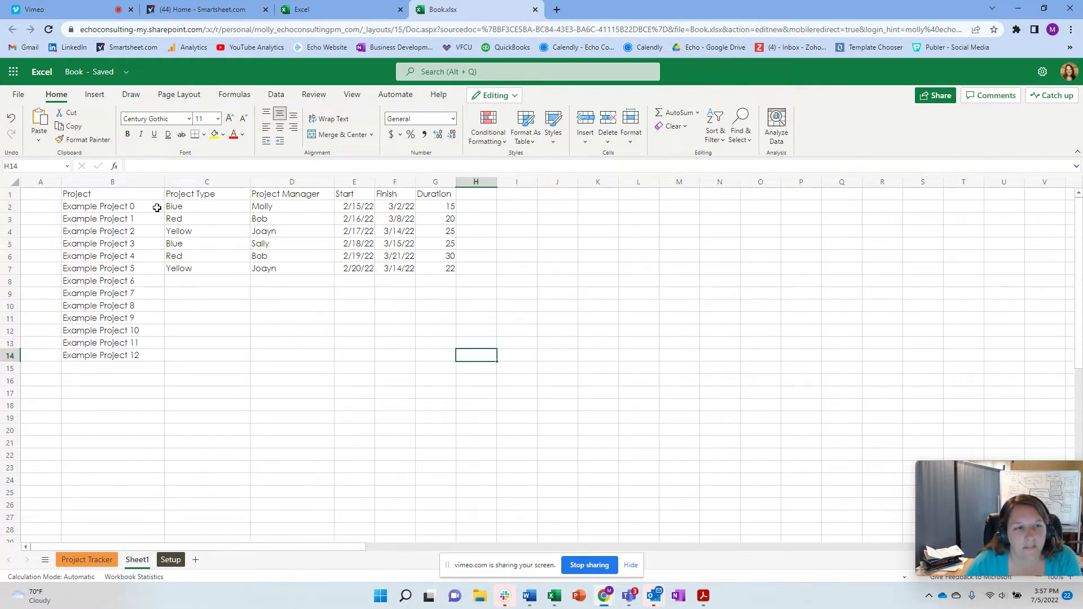
Select the six project rows B2:G7 and insert the recommended Duration PivotTable on a new sheet
{"action": "left_click_drag", "start_coordinate": [111, 206], "coordinate": [432, 270]}
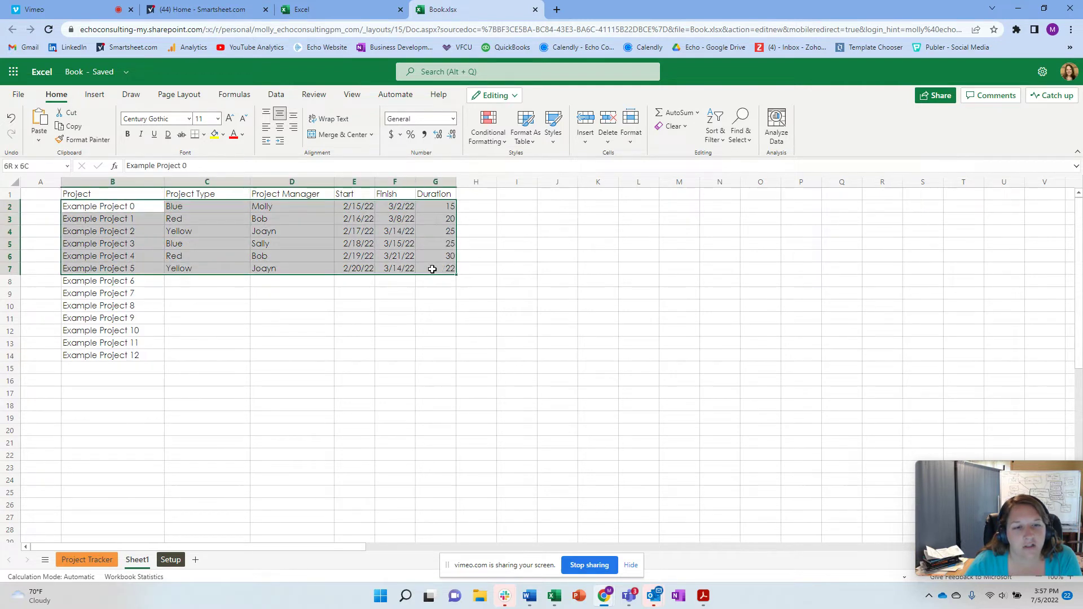
{"action": "left_click", "coordinate": [94, 95]}
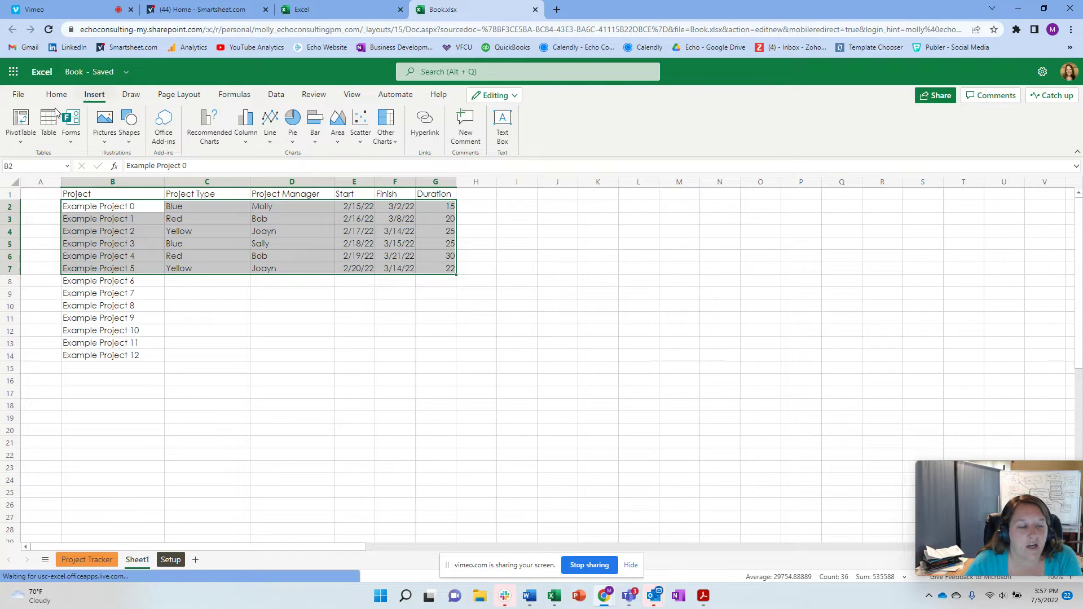
{"action": "left_click", "coordinate": [21, 121]}
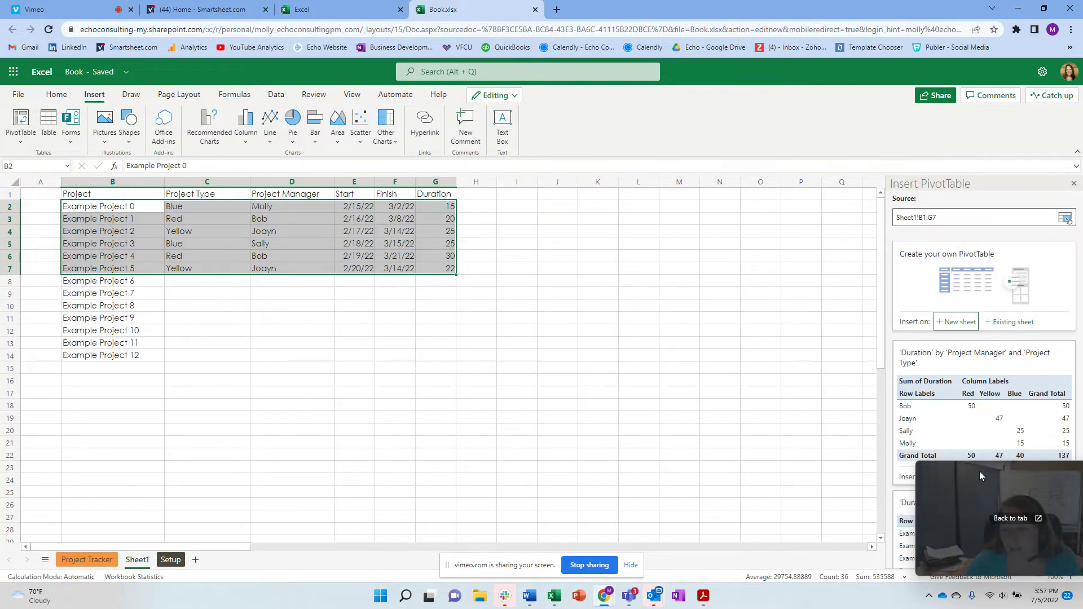
{"action": "left_click_drag", "start_coordinate": [980, 472], "coordinate": [686, 457]}
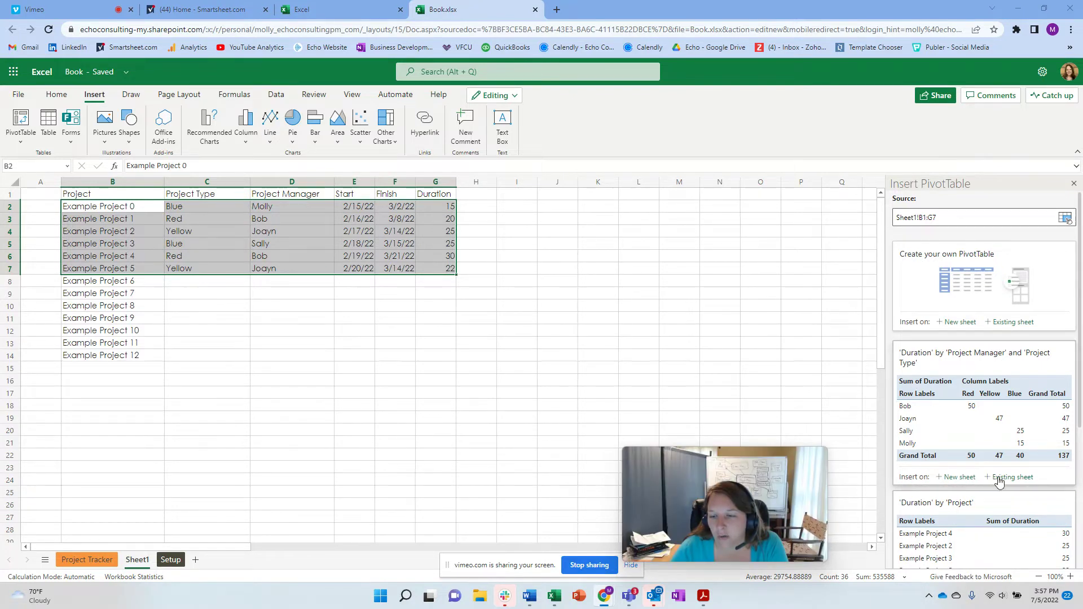
{"action": "left_click", "coordinate": [960, 477]}
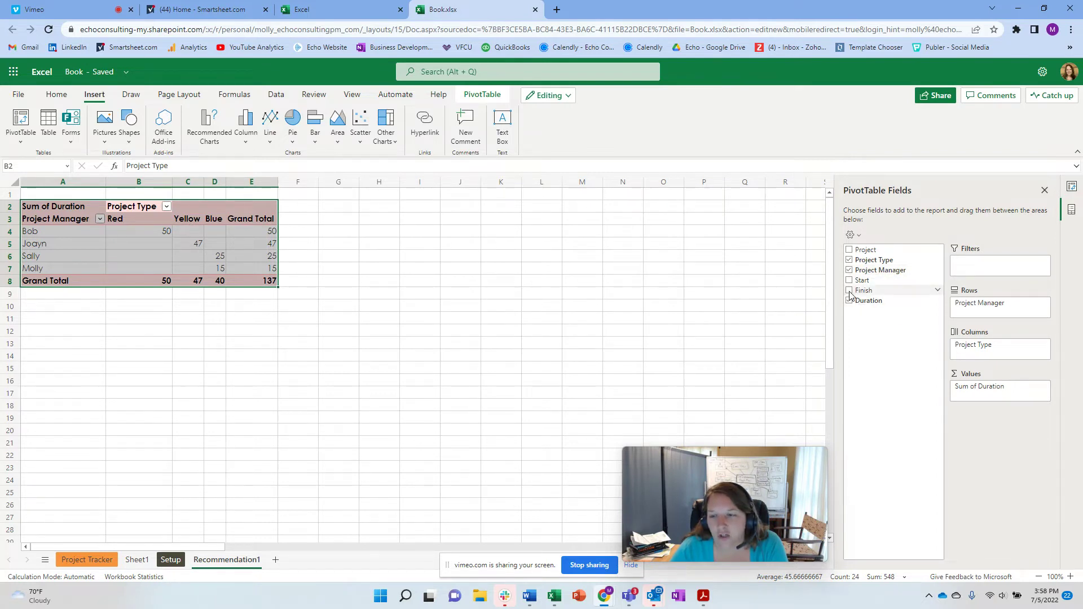
Remove Sum of Duration from the PivotTable values
{"action": "left_click", "coordinate": [1045, 389]}
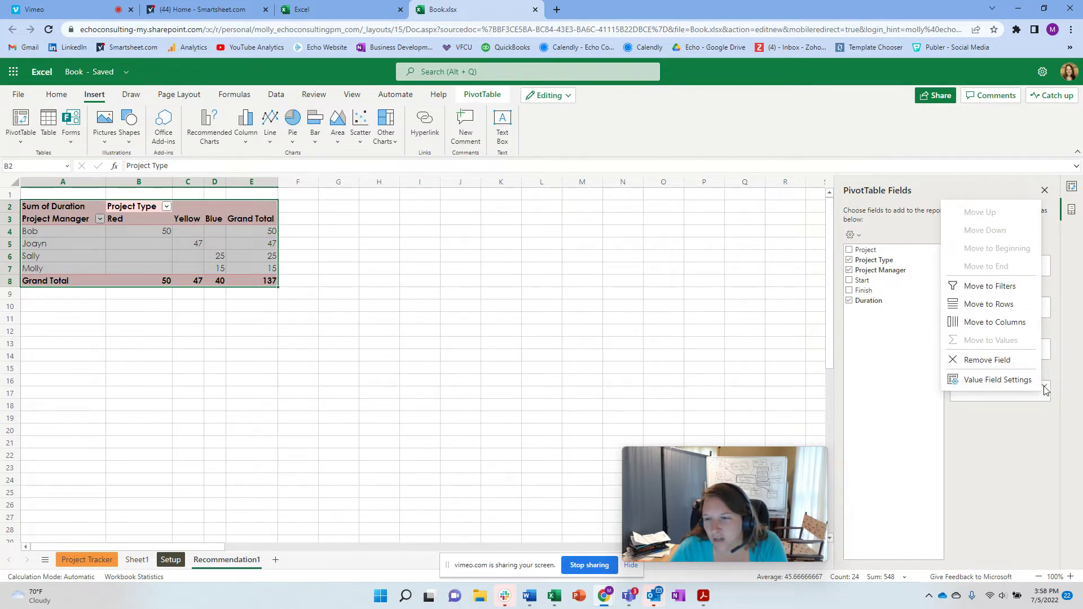
{"action": "left_click", "coordinate": [1044, 389]}
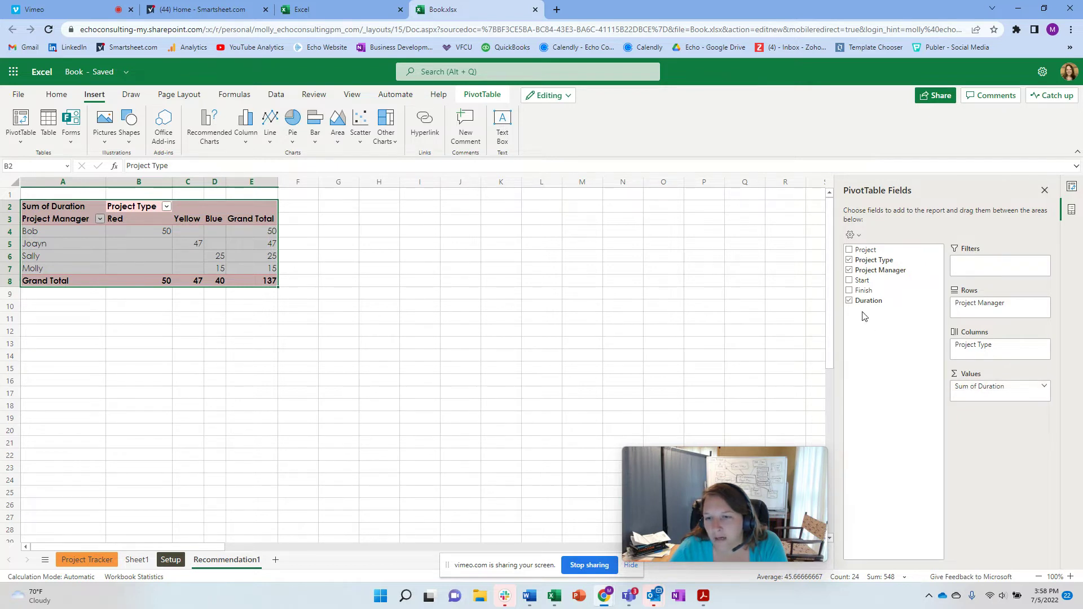
{"action": "left_click", "coordinate": [850, 301]}
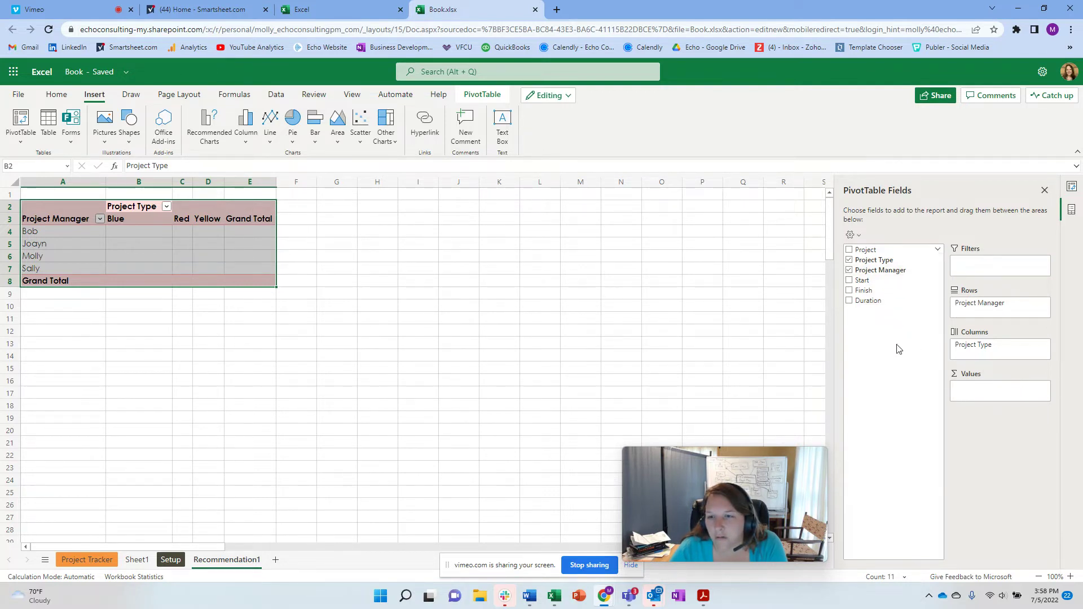
Use Project Type as the counted value per manager and narrow column B
{"action": "left_click", "coordinate": [855, 236]}
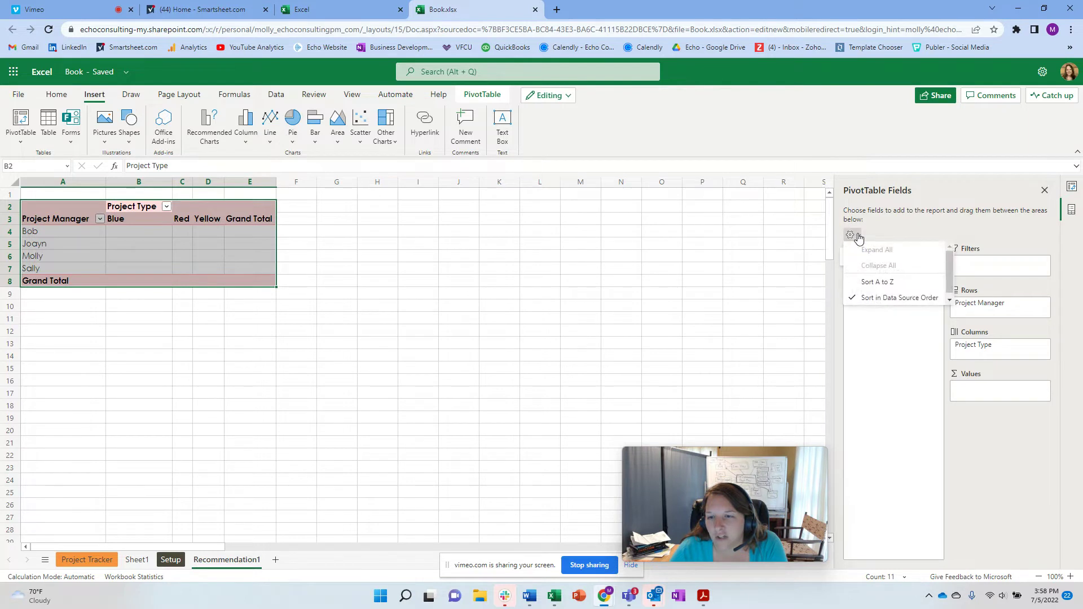
{"action": "left_click", "coordinate": [854, 235]}
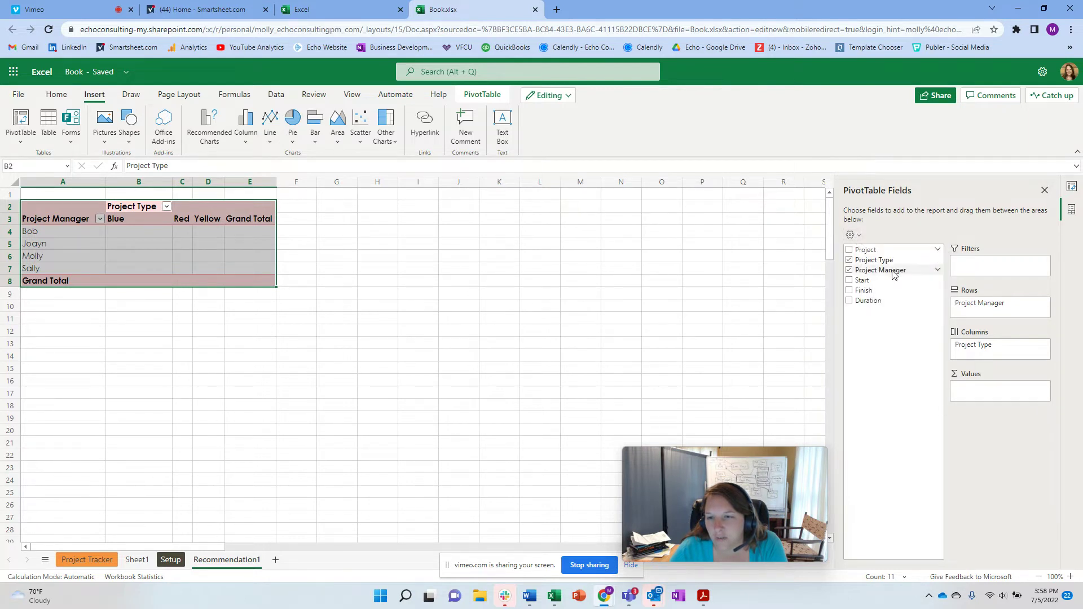
{"action": "left_click_drag", "start_coordinate": [883, 260], "coordinate": [990, 393]}
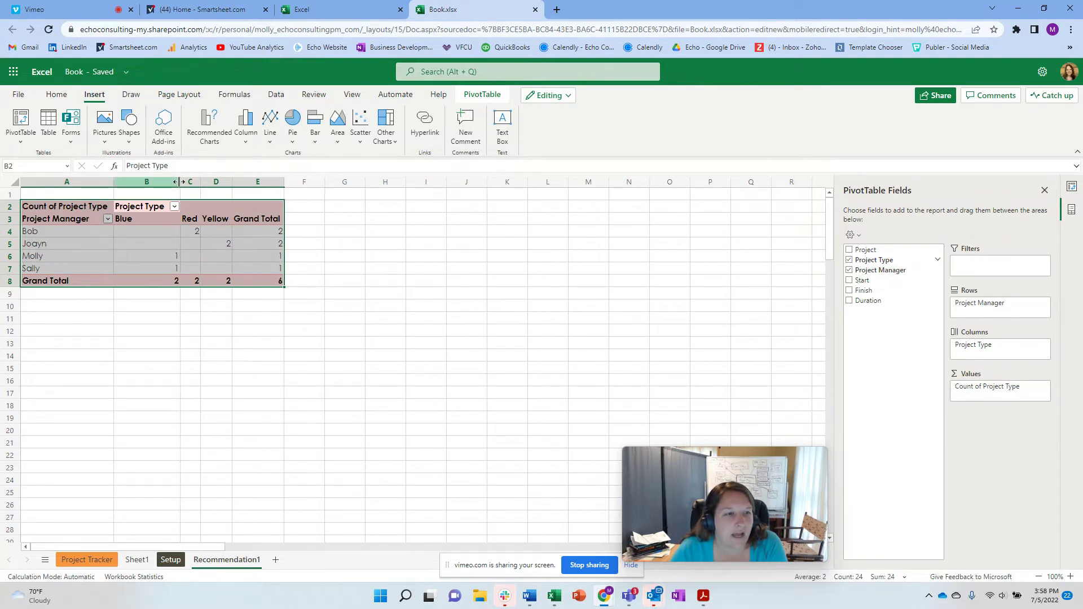
{"action": "left_click_drag", "start_coordinate": [179, 180], "coordinate": [162, 180]}
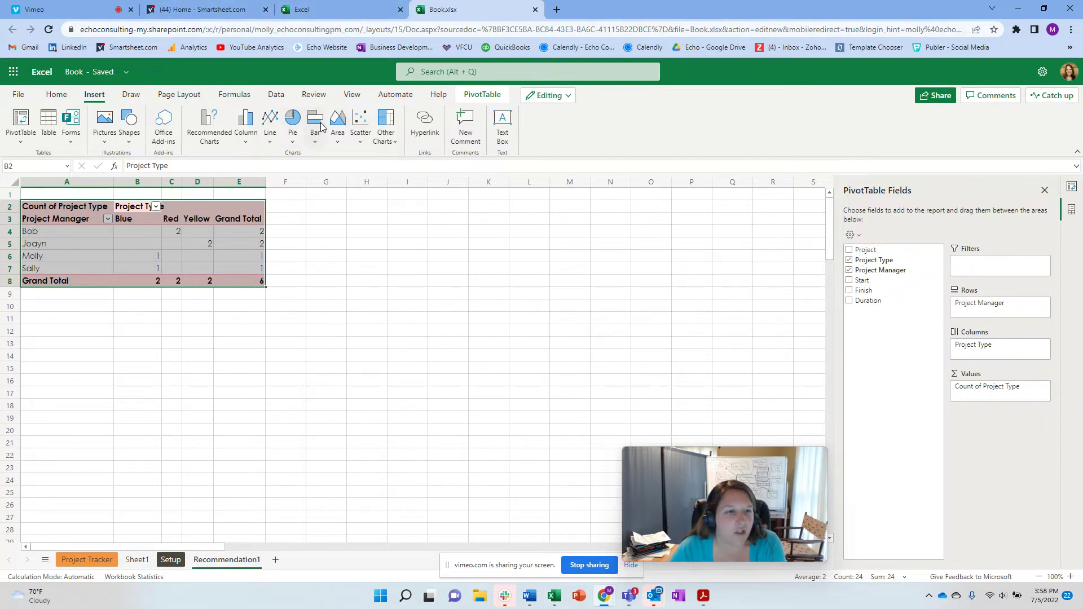
{"action": "left_click", "coordinate": [313, 136]}
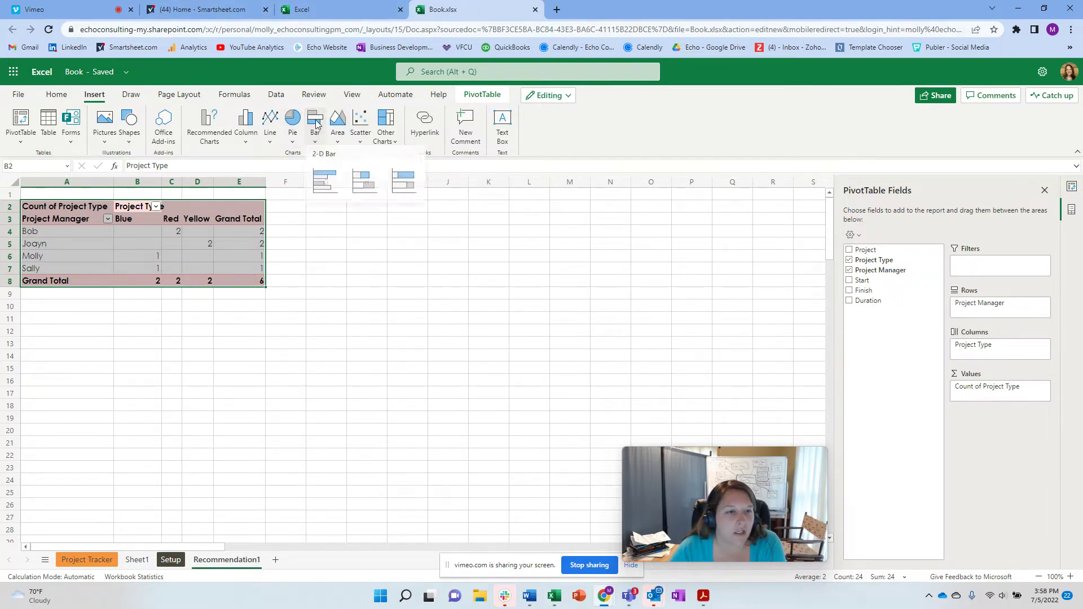
Insert a clustered bar PivotChart and place it beside the pivot table
{"action": "left_click", "coordinate": [324, 187]}
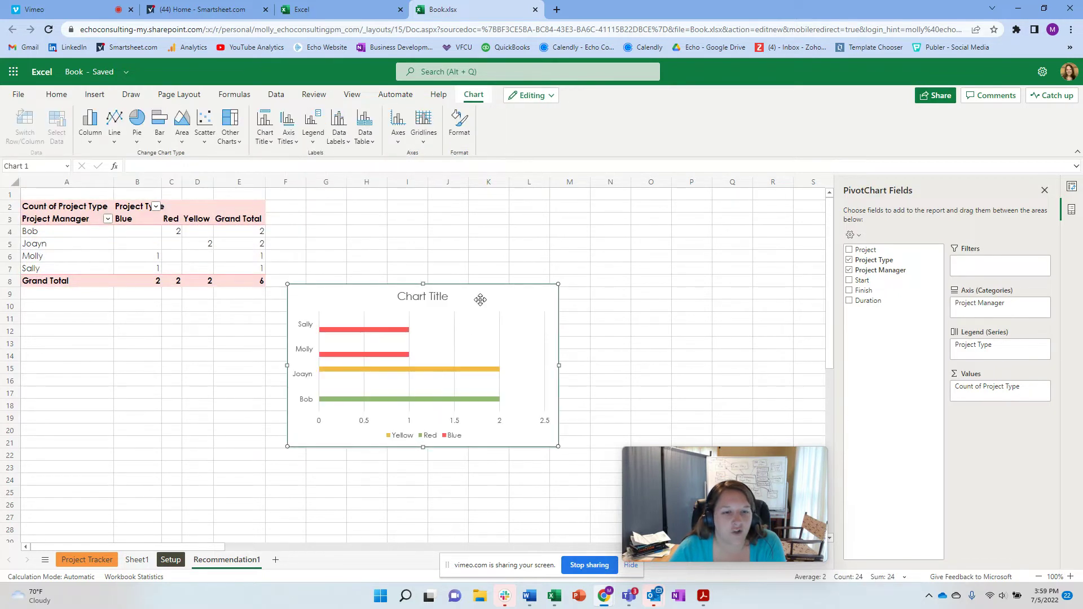
{"action": "left_click_drag", "start_coordinate": [479, 298], "coordinate": [522, 217]}
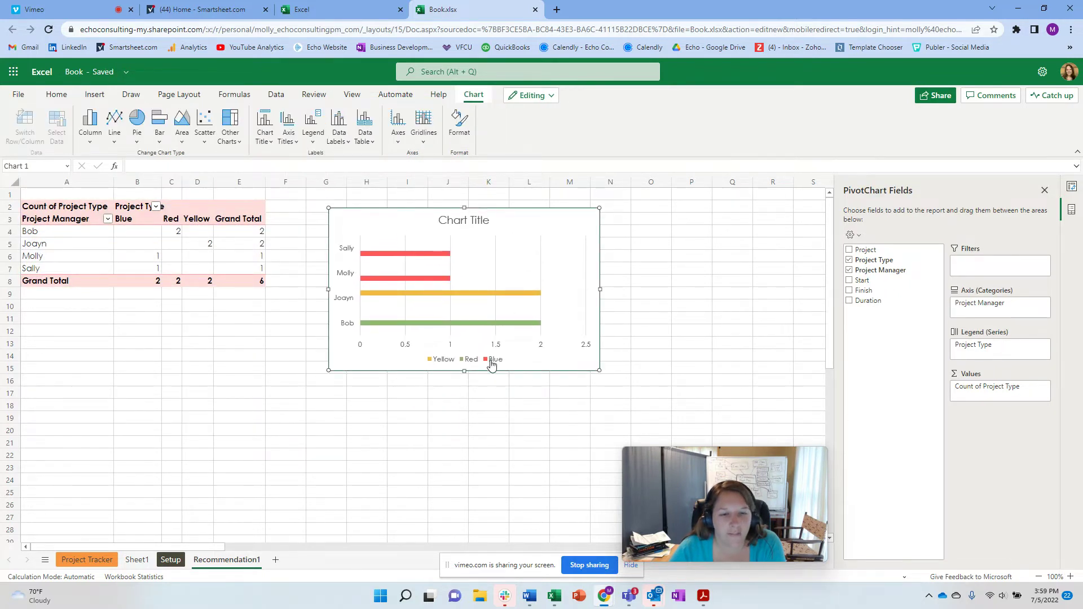
{"action": "double_click", "coordinate": [494, 362]}
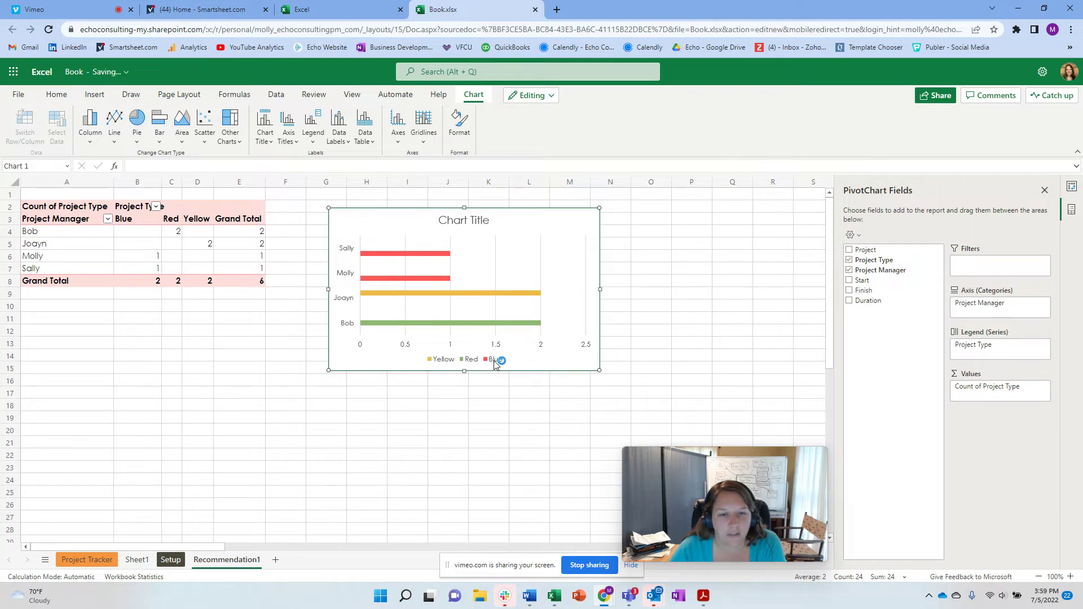
{"action": "left_click", "coordinate": [692, 377]}
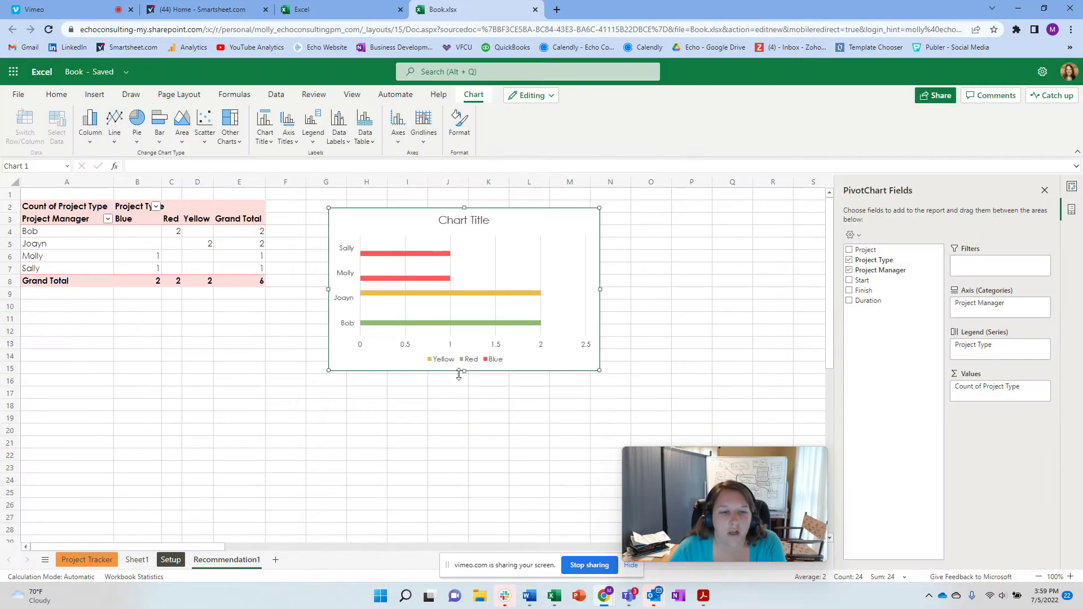
Fill the chart's Blue series with blue and Red series with red, then move the chart up-left
{"action": "right_click", "coordinate": [462, 358]}
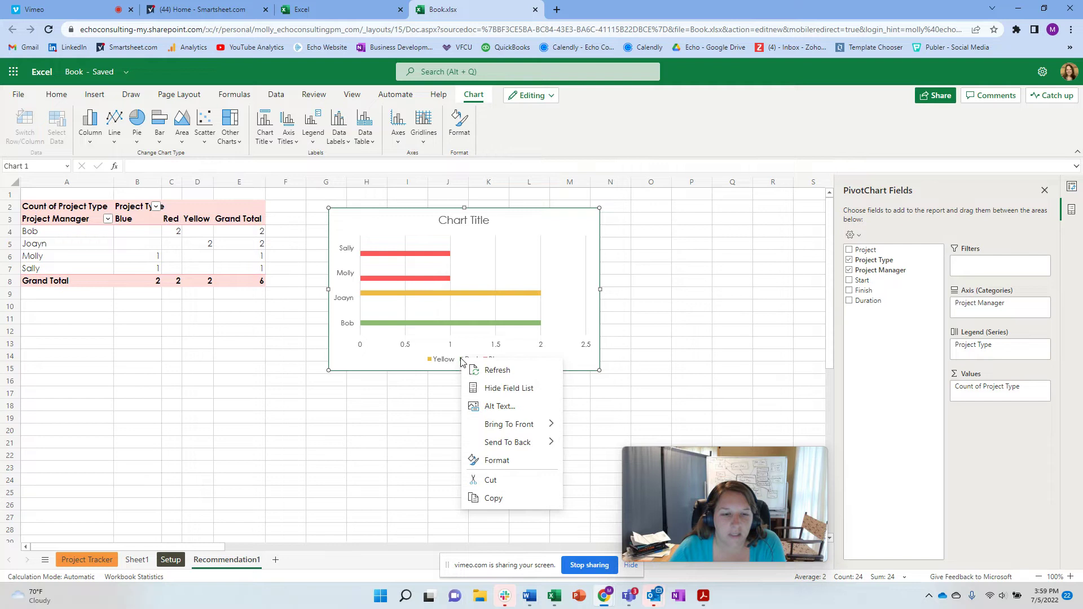
{"action": "left_click", "coordinate": [502, 459]}
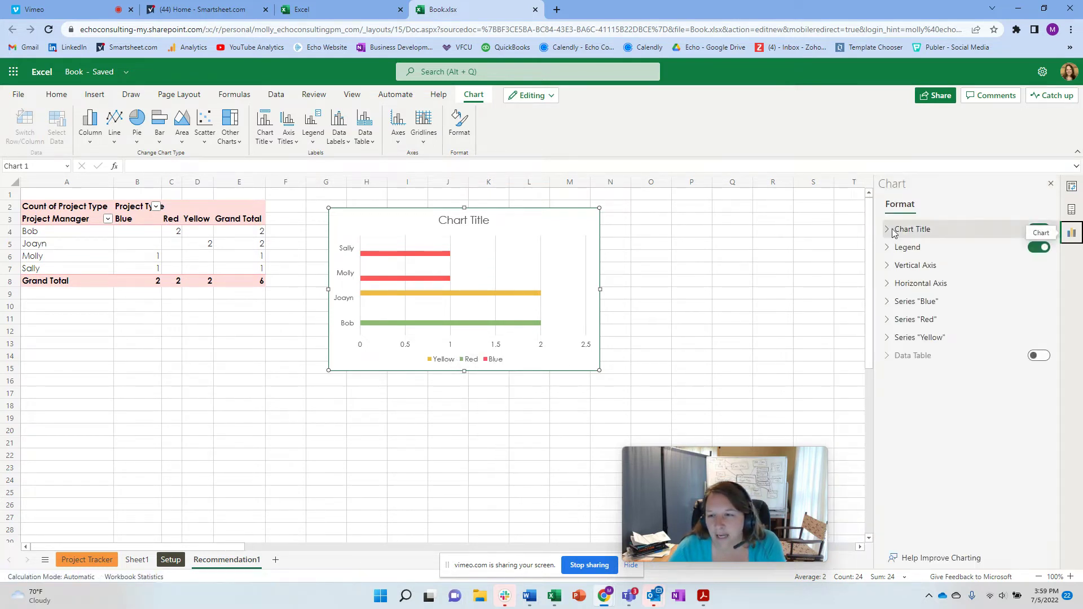
{"action": "left_click", "coordinate": [889, 305]}
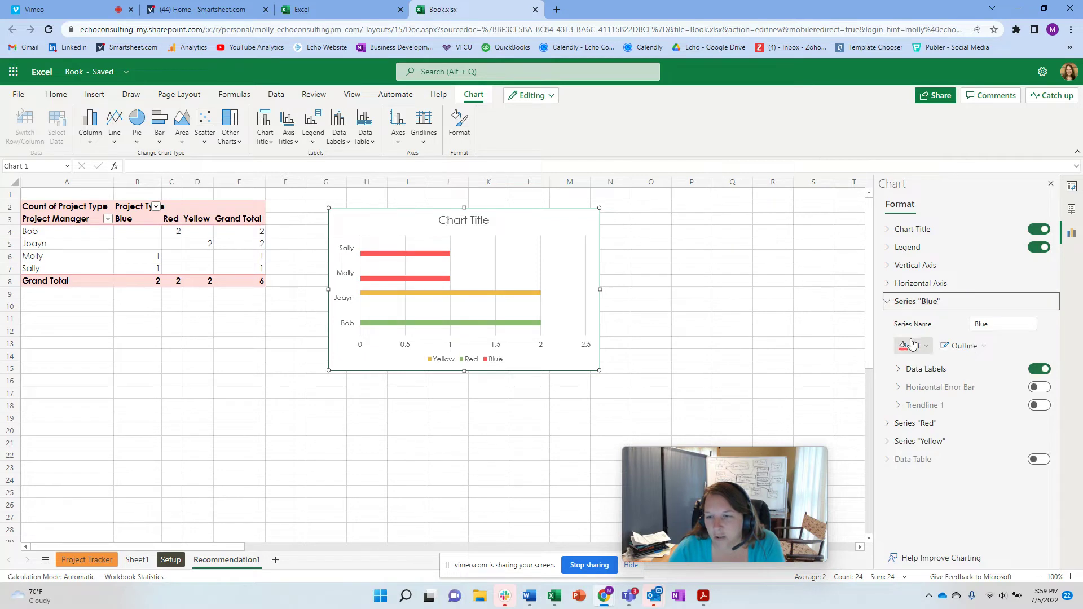
{"action": "left_click", "coordinate": [927, 346]}
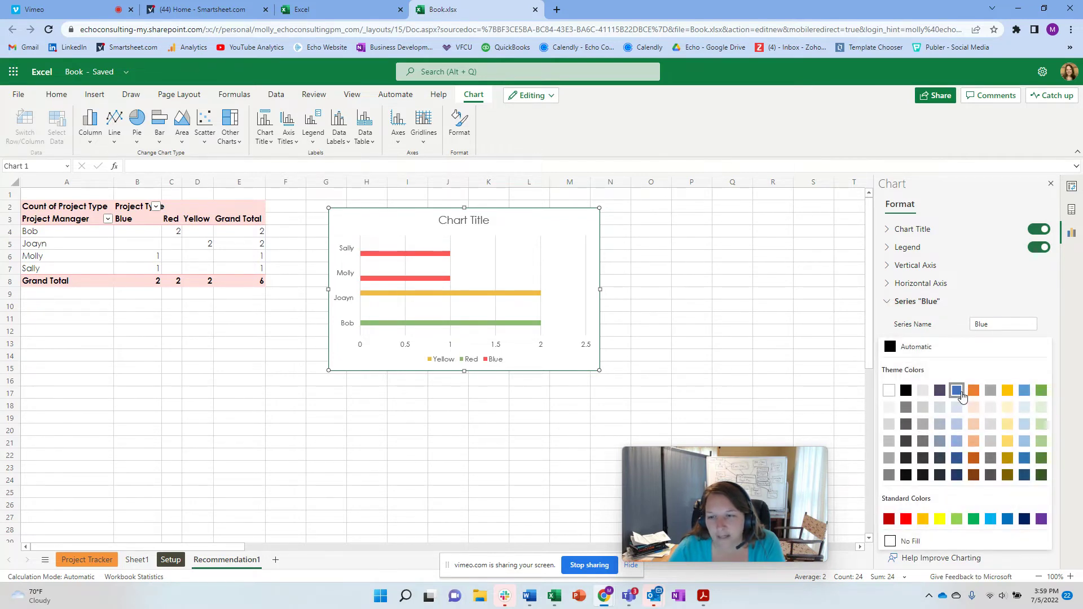
{"action": "left_click", "coordinate": [959, 390]}
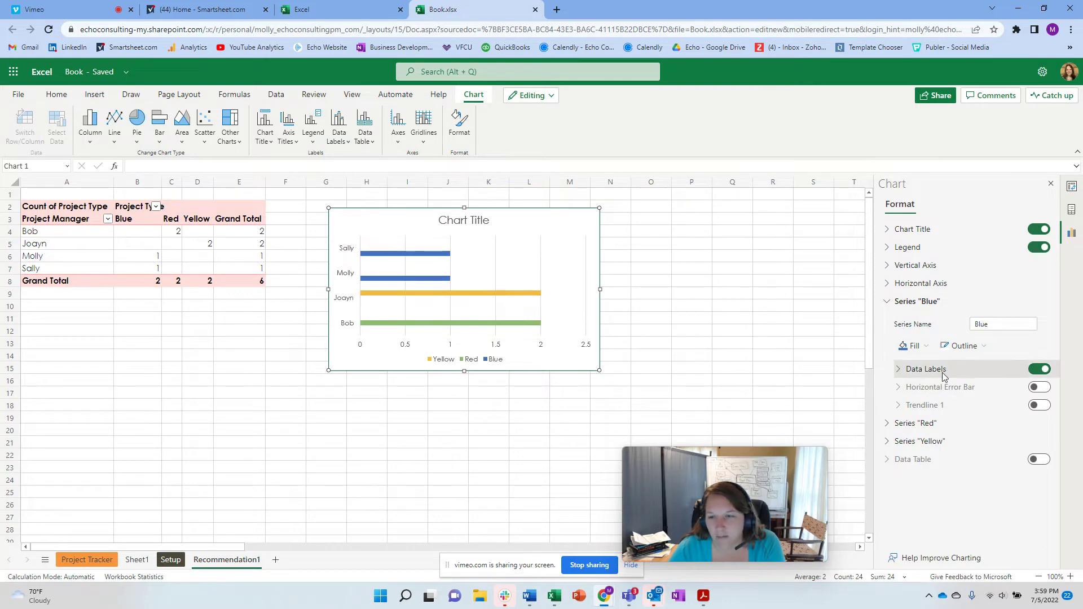
{"action": "left_click", "coordinate": [901, 425]}
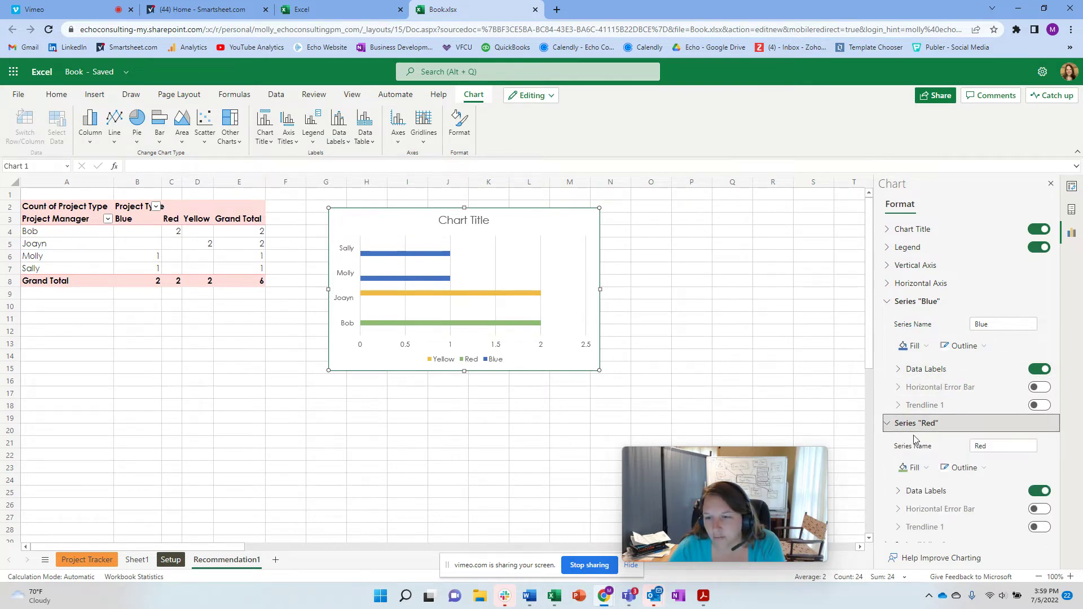
{"action": "left_click", "coordinate": [928, 470]}
{"action": "left_click", "coordinate": [910, 430]}
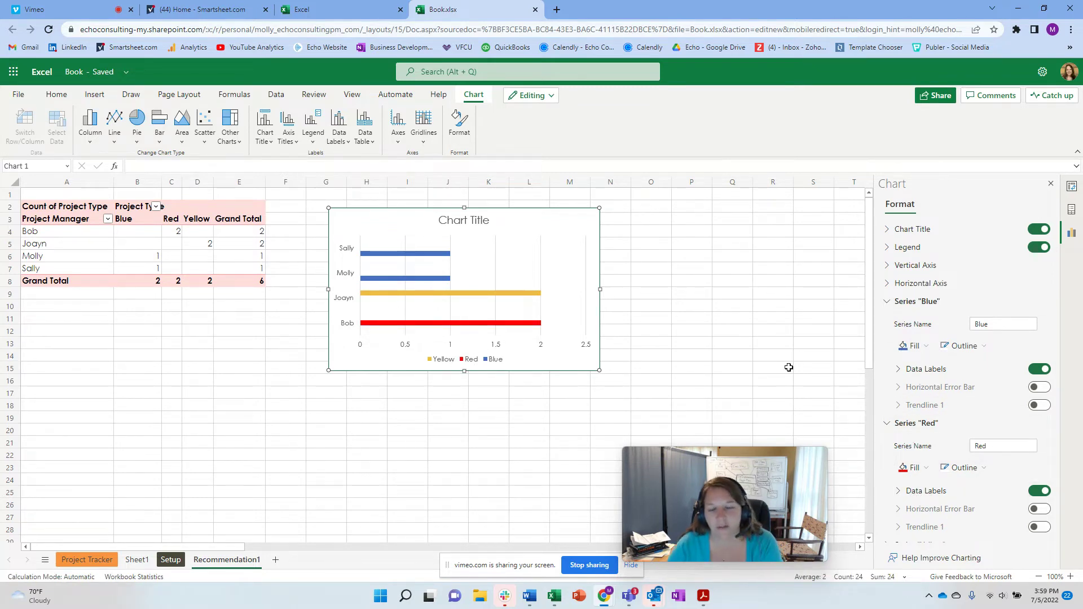
{"action": "left_click", "coordinate": [1051, 184]}
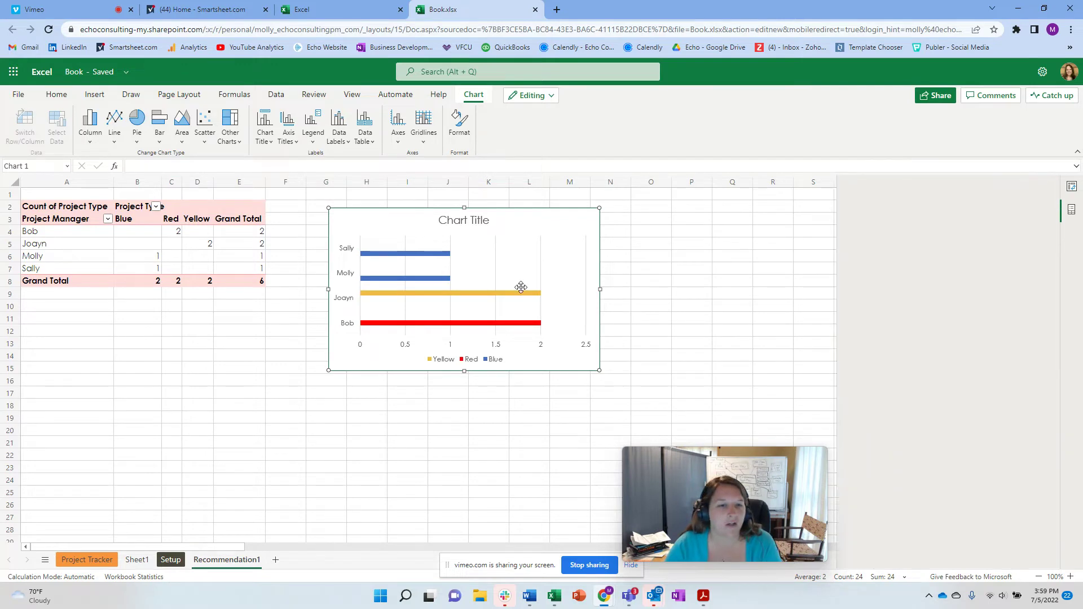
{"action": "left_click_drag", "start_coordinate": [432, 222], "coordinate": [380, 207]}
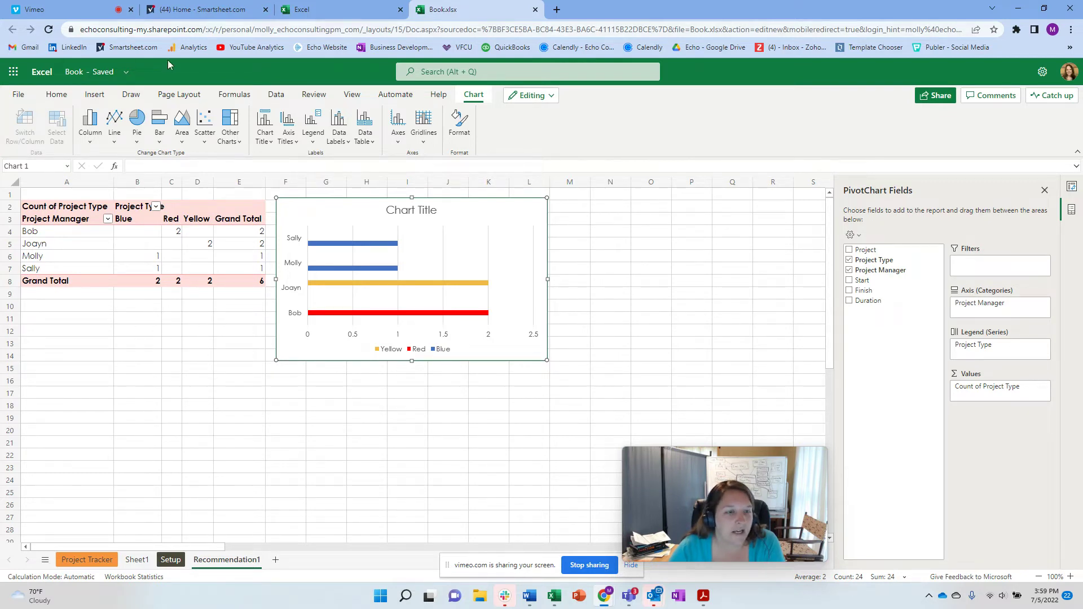
Return to Sheet1, select B1:G7 and browse the recommended PivotTables for Duration
{"action": "left_click", "coordinate": [90, 561]}
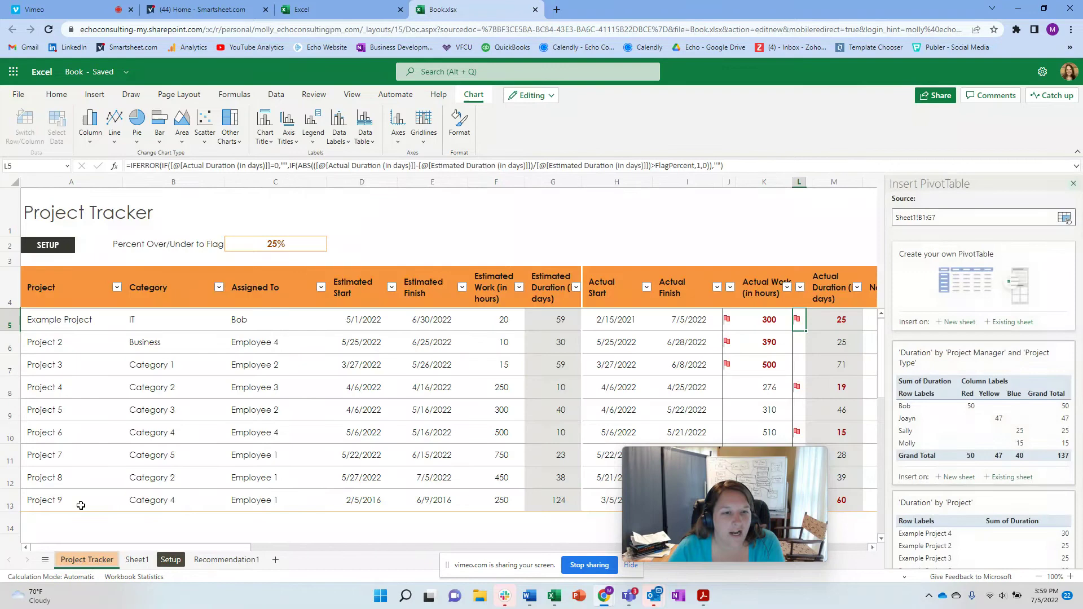
{"action": "left_click", "coordinate": [148, 561]}
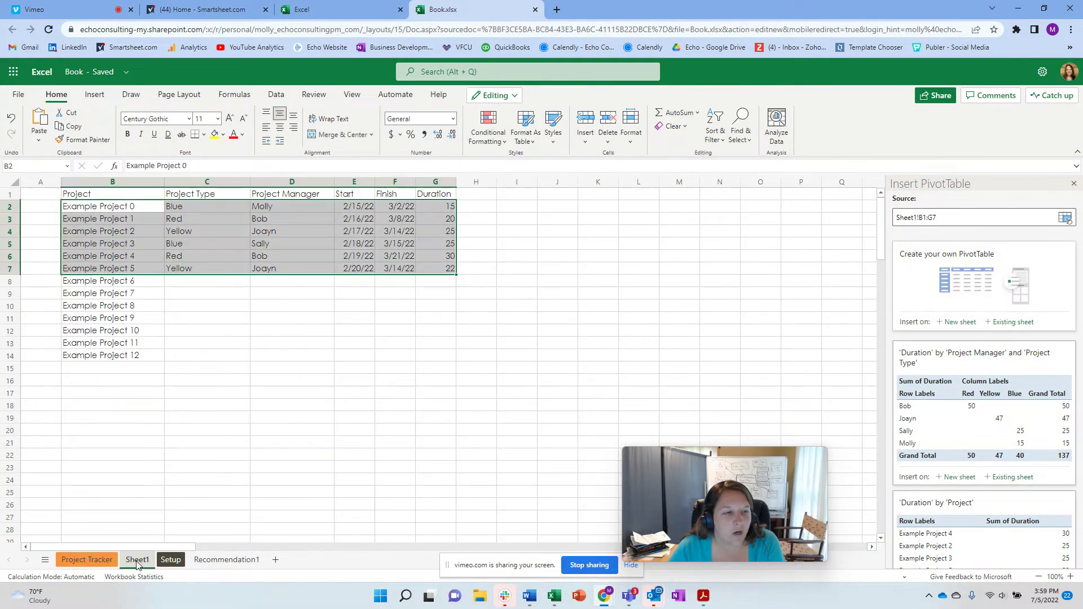
{"action": "left_click", "coordinate": [394, 366]}
{"action": "left_click_drag", "start_coordinate": [96, 190], "coordinate": [452, 270]}
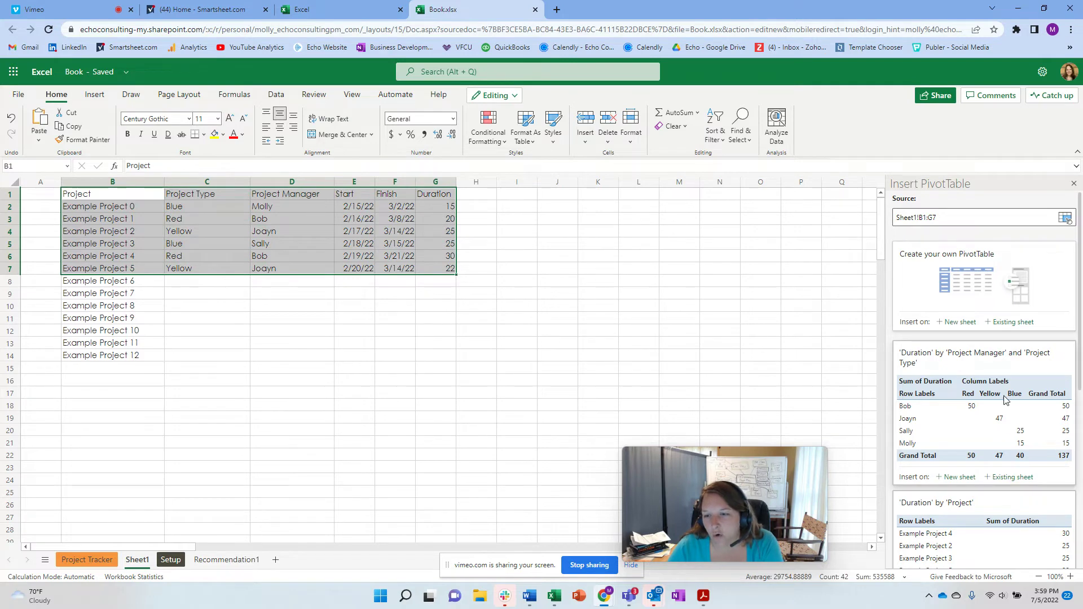
{"action": "scroll", "coordinate": [1016, 449], "scroll_direction": "down", "scroll_amount": 5}
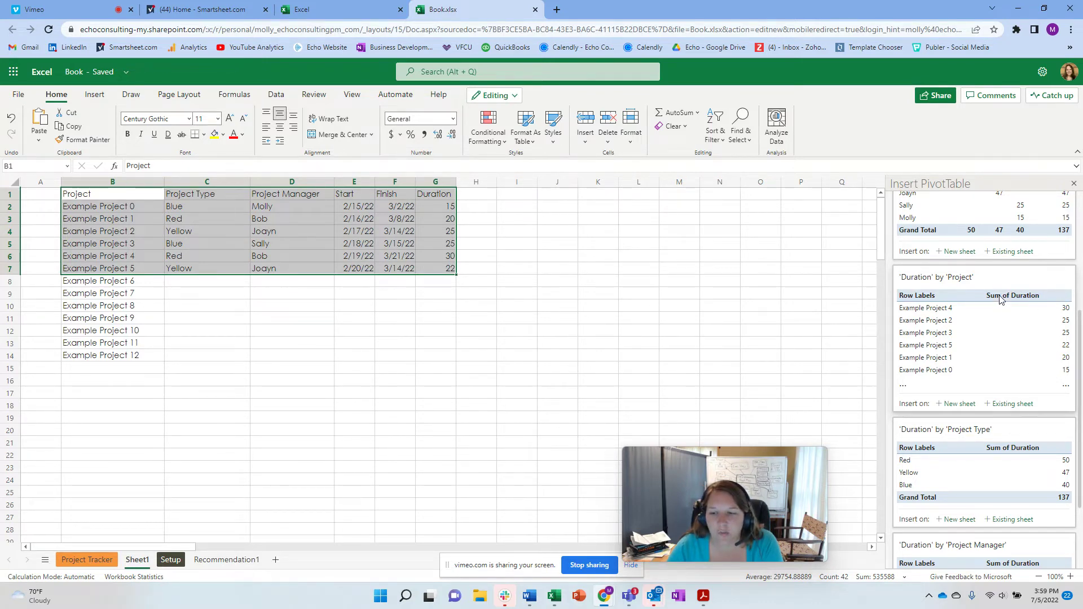
{"action": "scroll", "coordinate": [973, 447], "scroll_direction": "down", "scroll_amount": 3}
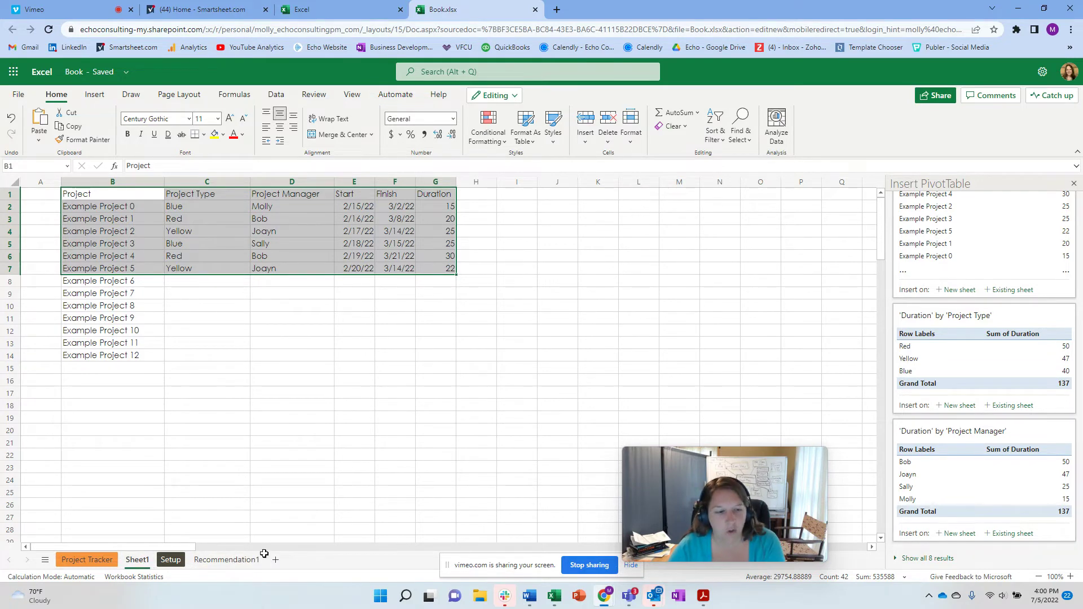
{"action": "mouse_move", "coordinate": [411, 588]}
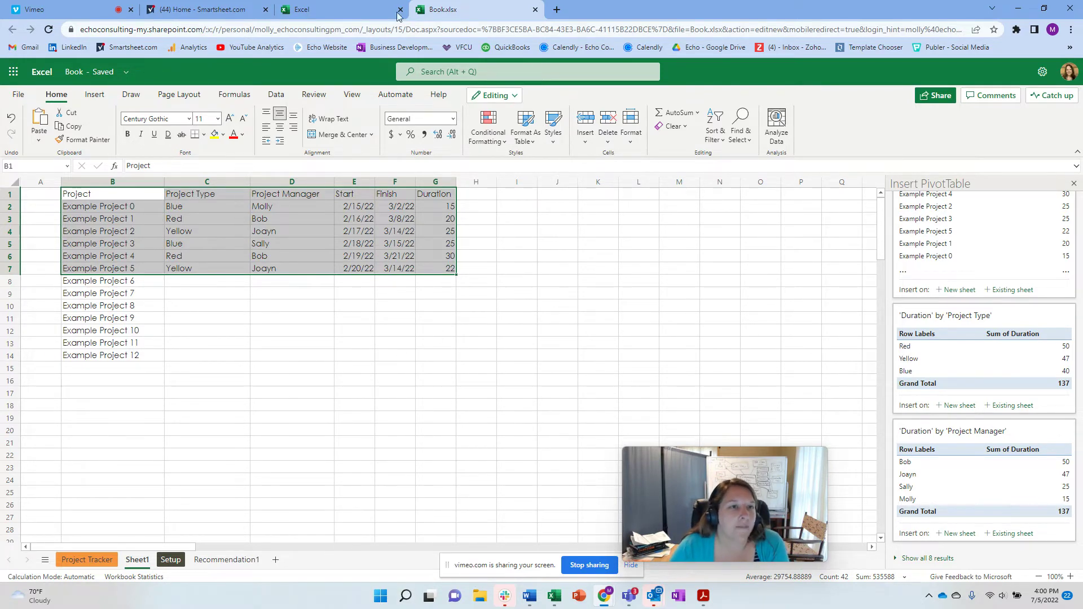
Switch to the Smartsheet tab and open the Solution Center's Projects templates
{"action": "left_click", "coordinate": [192, 11]}
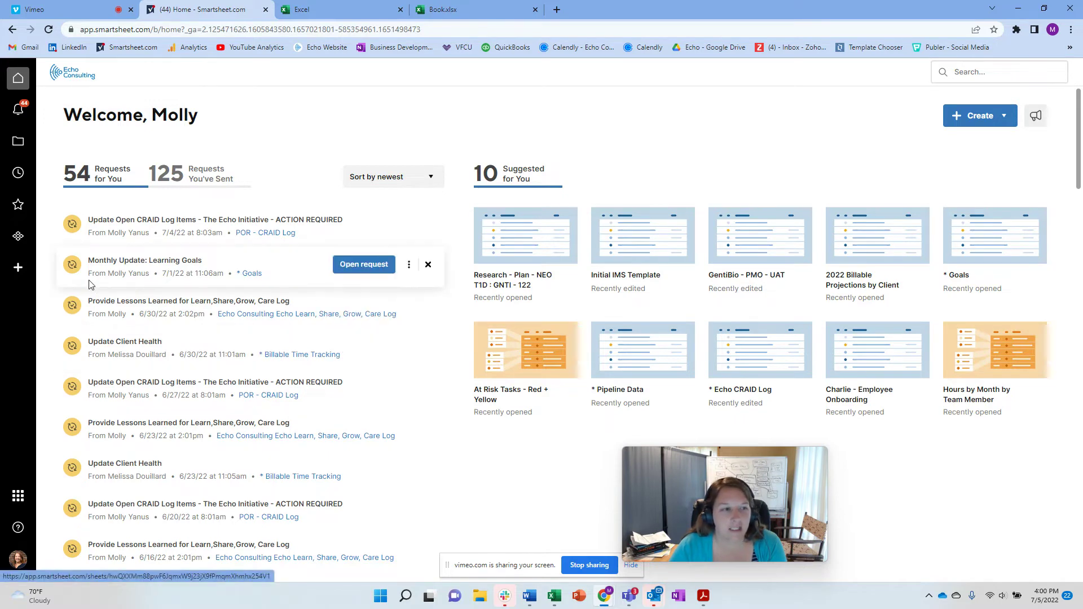
{"action": "left_click", "coordinate": [18, 269]}
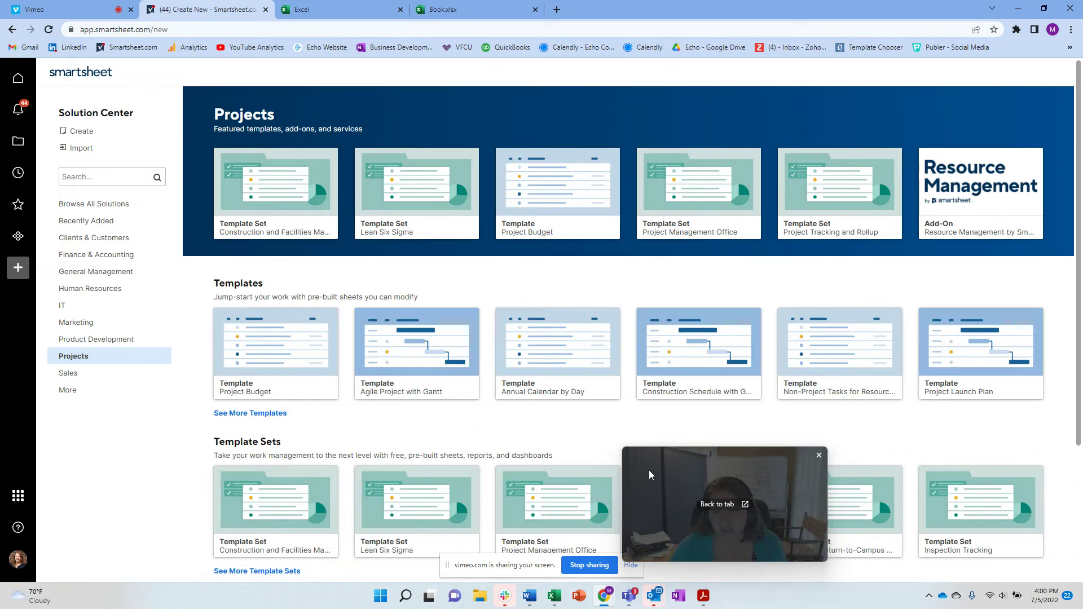
{"action": "left_click_drag", "start_coordinate": [650, 475], "coordinate": [887, 486]}
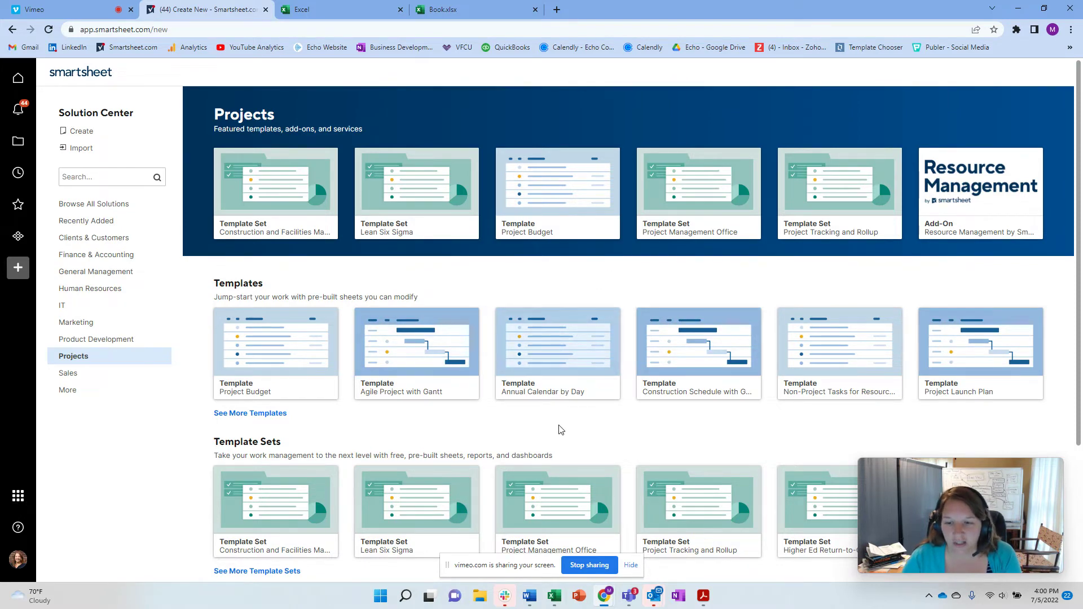
Open the Project Management Office template set's Learn More setup page
{"action": "scroll", "coordinate": [540, 417], "scroll_direction": "down", "scroll_amount": 2}
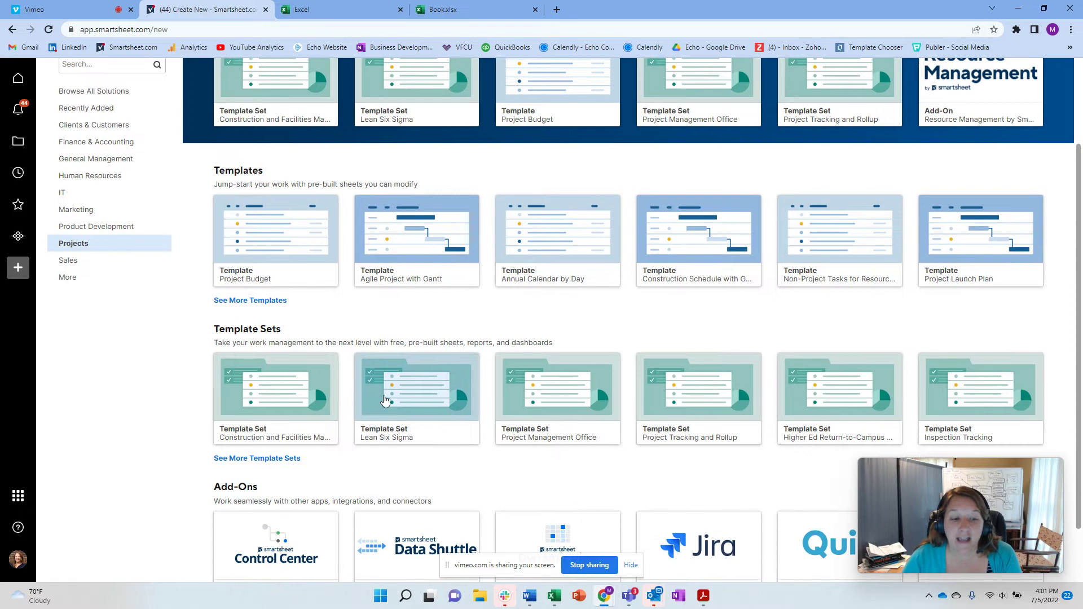
{"action": "left_click", "coordinate": [593, 420]}
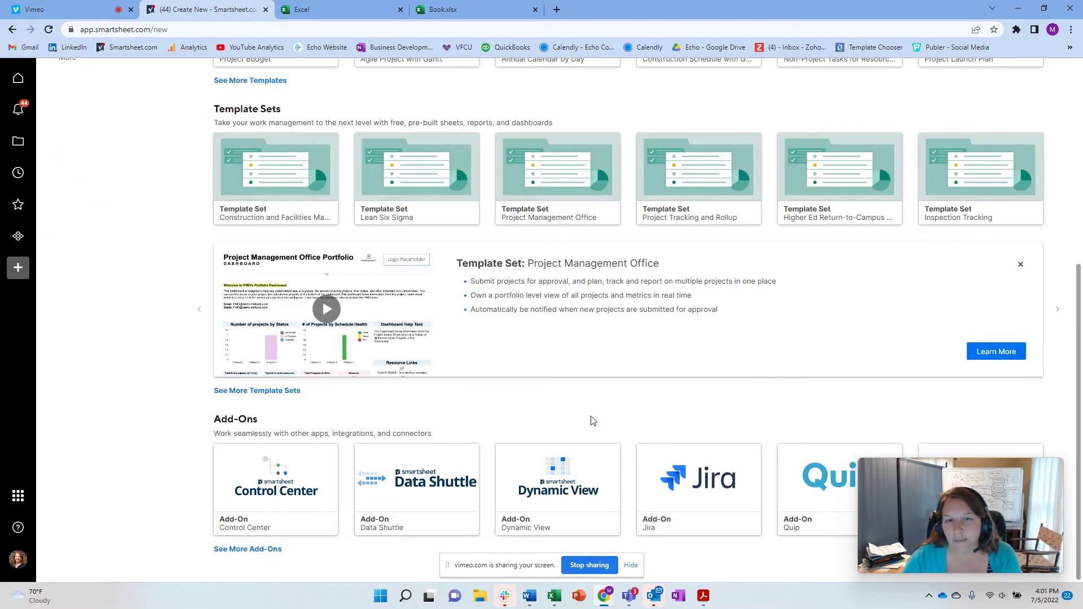
{"action": "left_click", "coordinate": [1006, 353]}
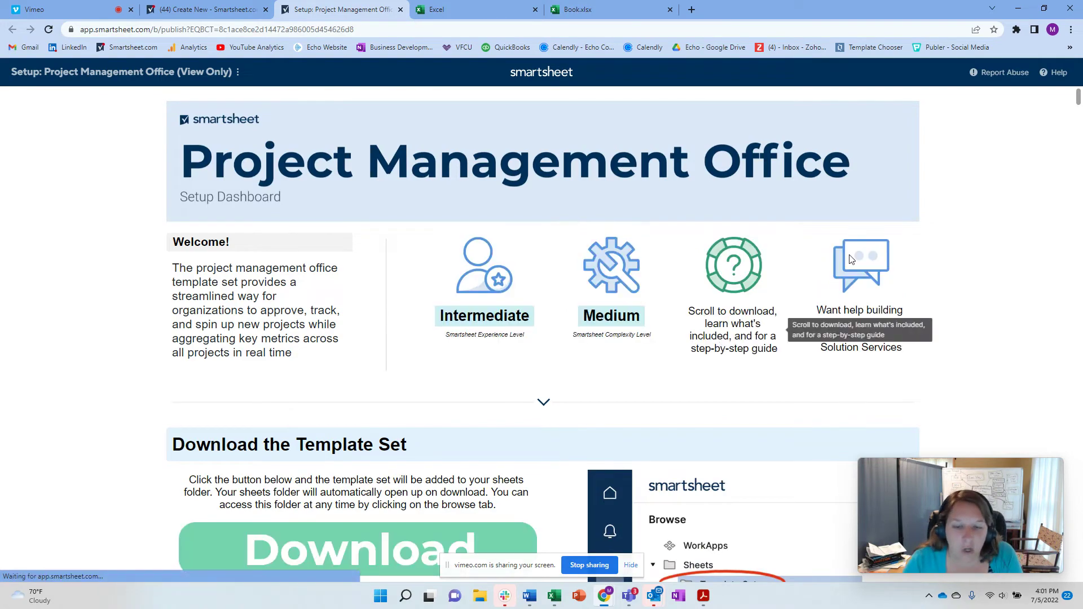
Scroll through the PMO Setup Dashboard to review its workflow and download section
{"action": "scroll", "coordinate": [775, 328], "scroll_direction": "down", "scroll_amount": 2}
{"action": "scroll", "coordinate": [776, 328], "scroll_direction": "down", "scroll_amount": 14}
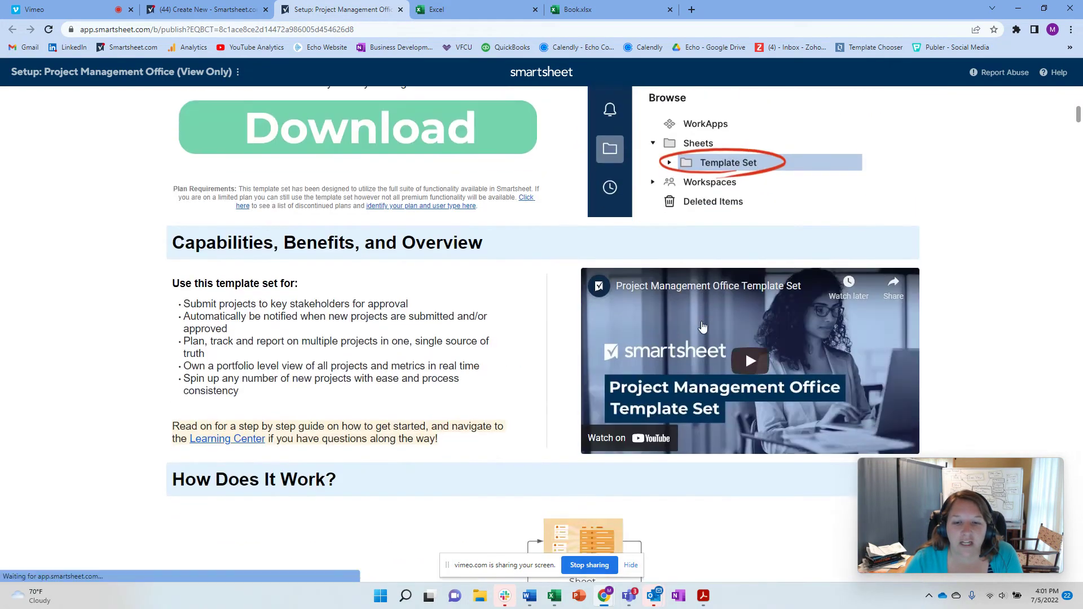
{"action": "scroll", "coordinate": [688, 448], "scroll_direction": "up", "scroll_amount": 1}
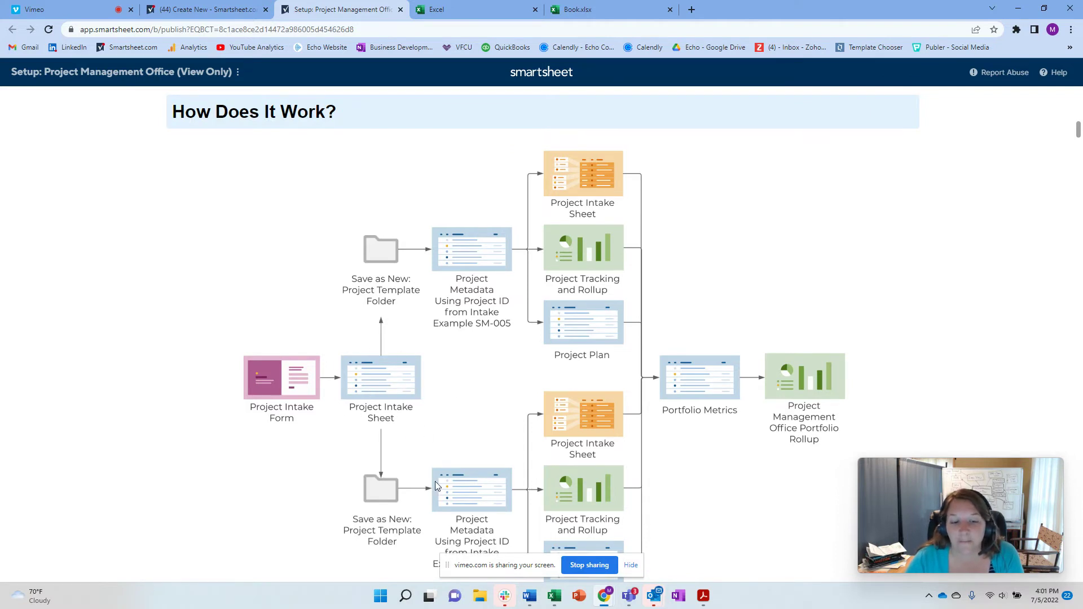
{"action": "scroll", "coordinate": [467, 488], "scroll_direction": "down", "scroll_amount": 1}
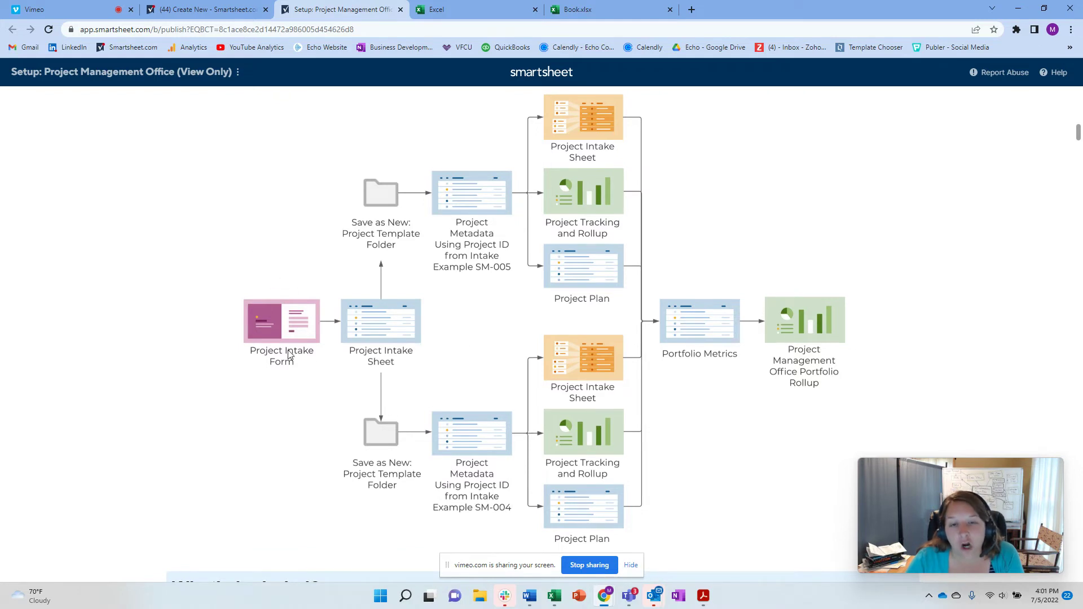
{"action": "scroll", "coordinate": [532, 269], "scroll_direction": "up", "scroll_amount": 2}
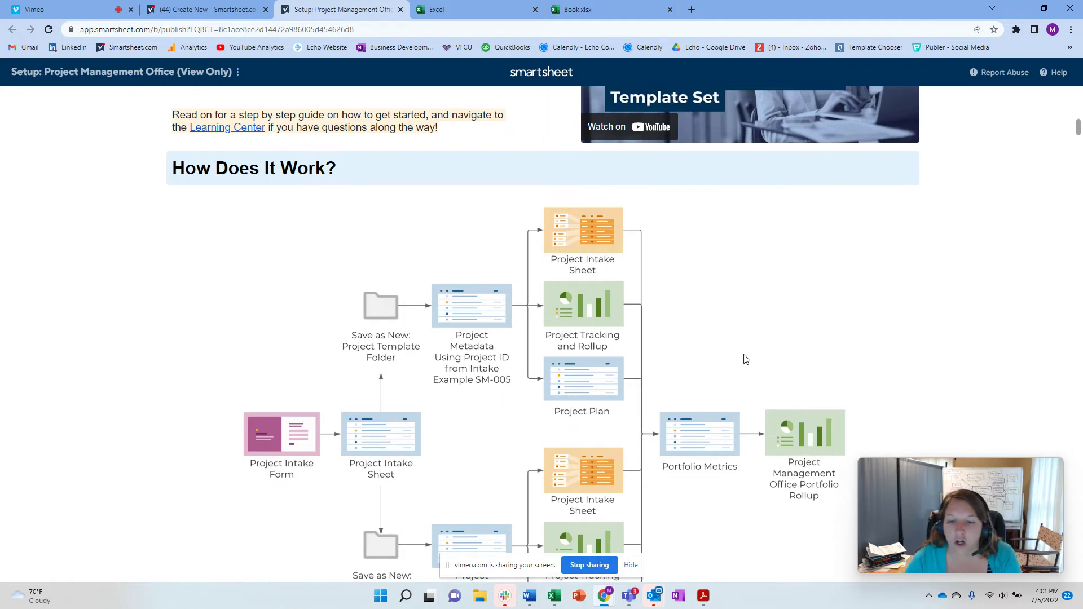
{"action": "scroll", "coordinate": [739, 395], "scroll_direction": "down", "scroll_amount": 1}
{"action": "scroll", "coordinate": [735, 429], "scroll_direction": "up", "scroll_amount": 1}
{"action": "scroll", "coordinate": [756, 451], "scroll_direction": "down", "scroll_amount": 1}
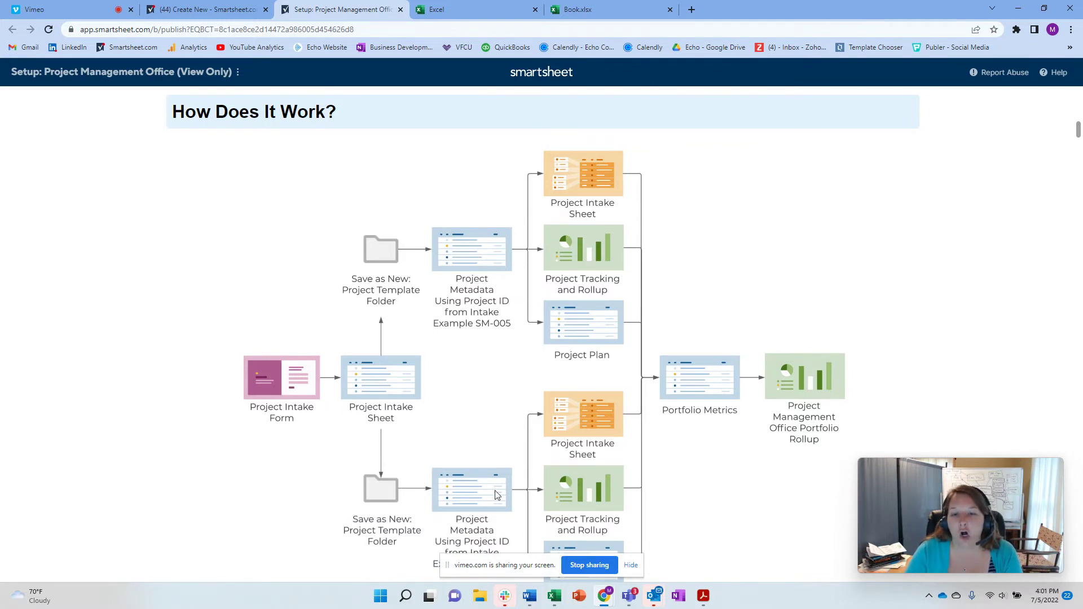
{"action": "scroll", "coordinate": [742, 414], "scroll_direction": "down", "scroll_amount": 1}
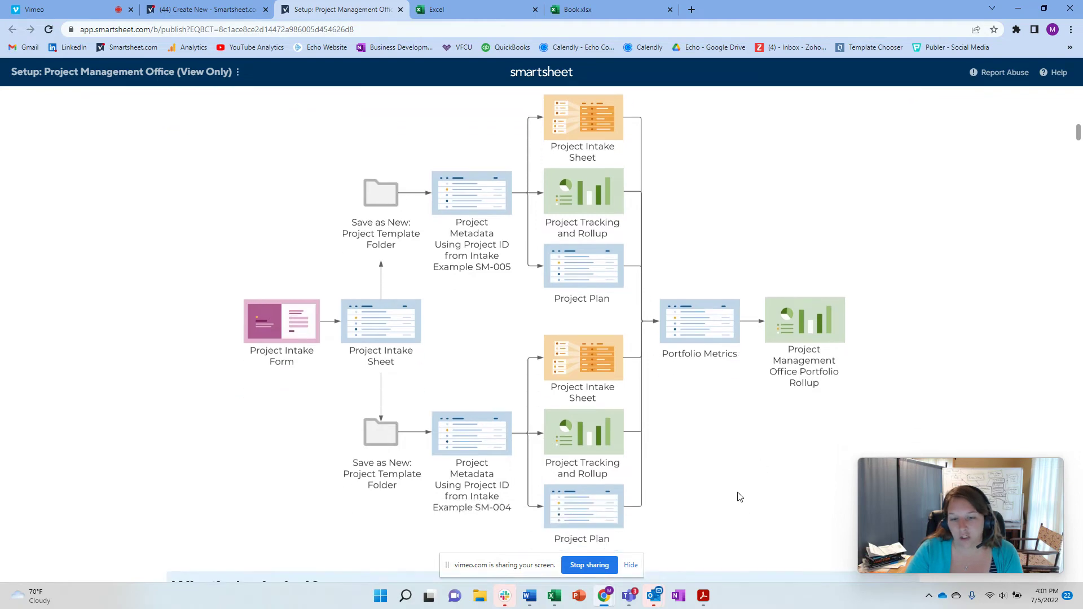
{"action": "scroll", "coordinate": [786, 498], "scroll_direction": "up", "scroll_amount": 14}
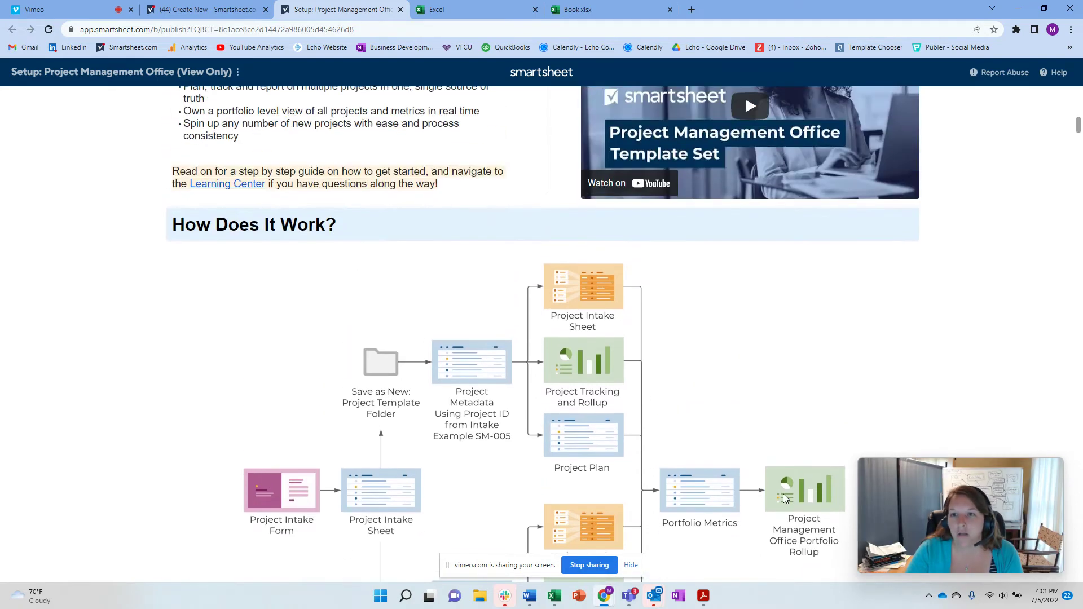
{"action": "scroll", "coordinate": [788, 495], "scroll_direction": "up", "scroll_amount": 2}
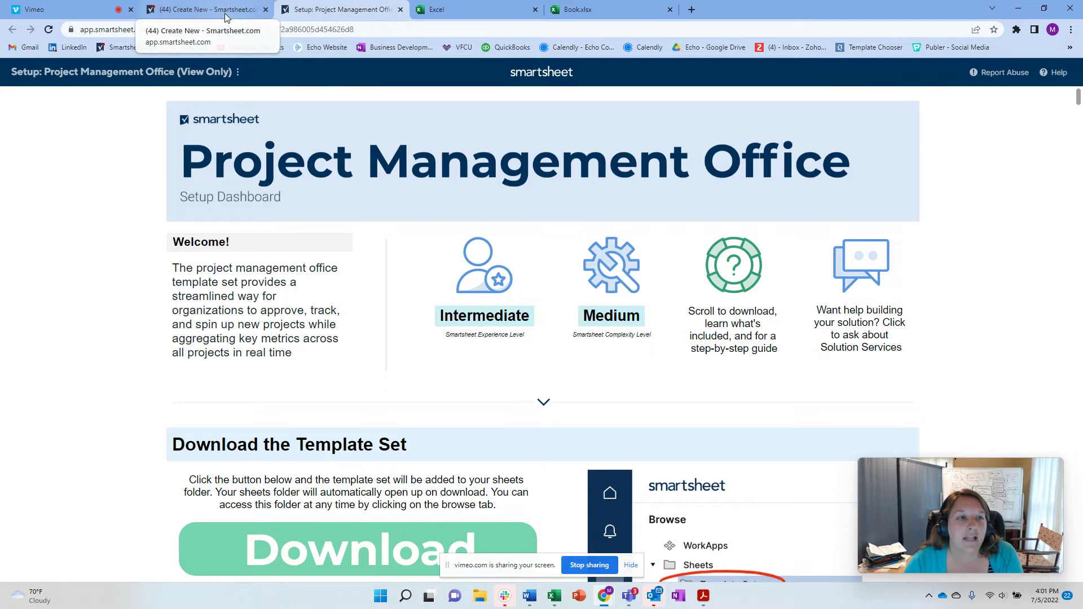
Back in the Solution Center, create and save a sheet from the Project Launch Plan template
{"action": "left_click", "coordinate": [208, 9]}
{"action": "scroll", "coordinate": [742, 315], "scroll_direction": "up", "scroll_amount": 4}
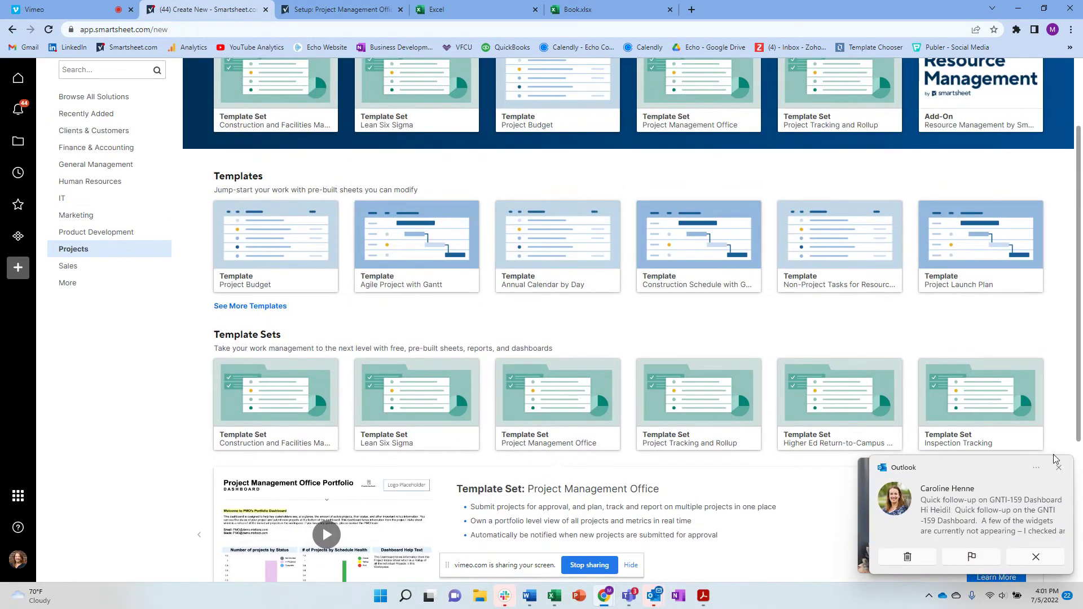
{"action": "left_click", "coordinate": [1060, 470]}
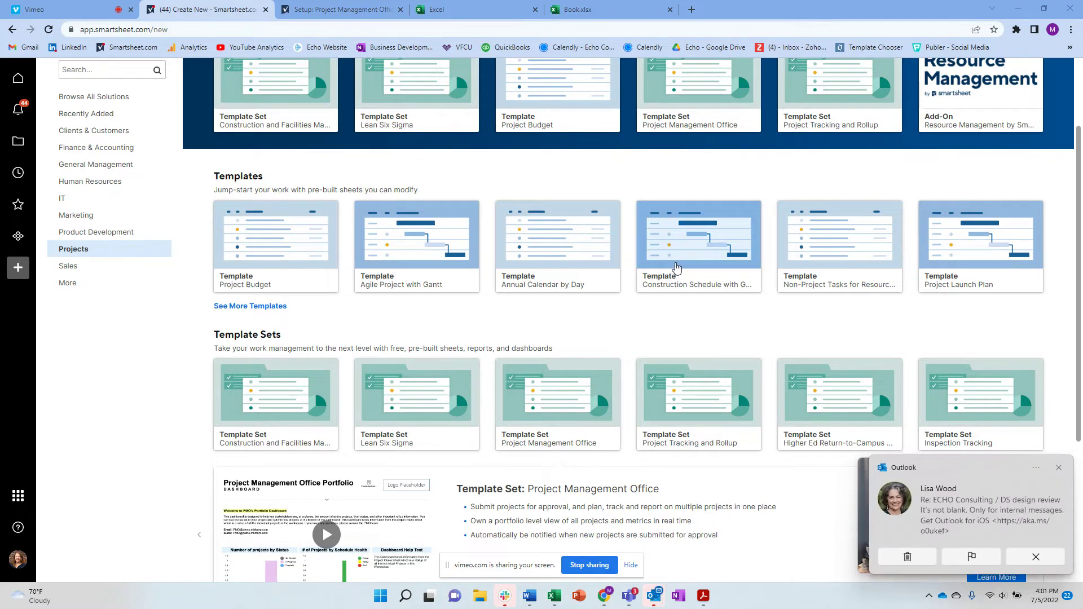
{"action": "left_click", "coordinate": [1060, 471]}
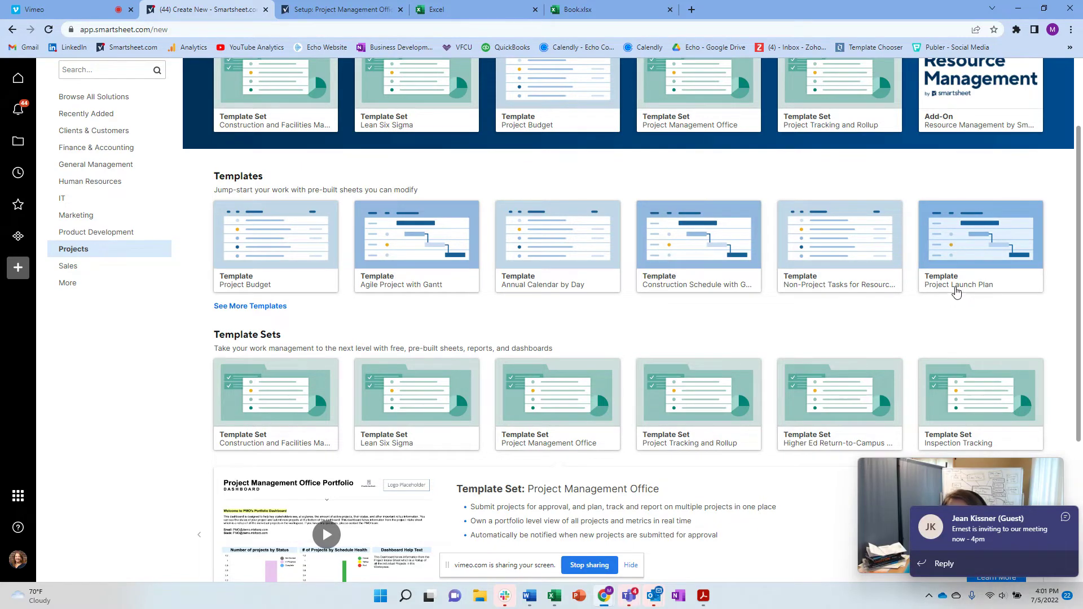
{"action": "left_click", "coordinate": [974, 249]}
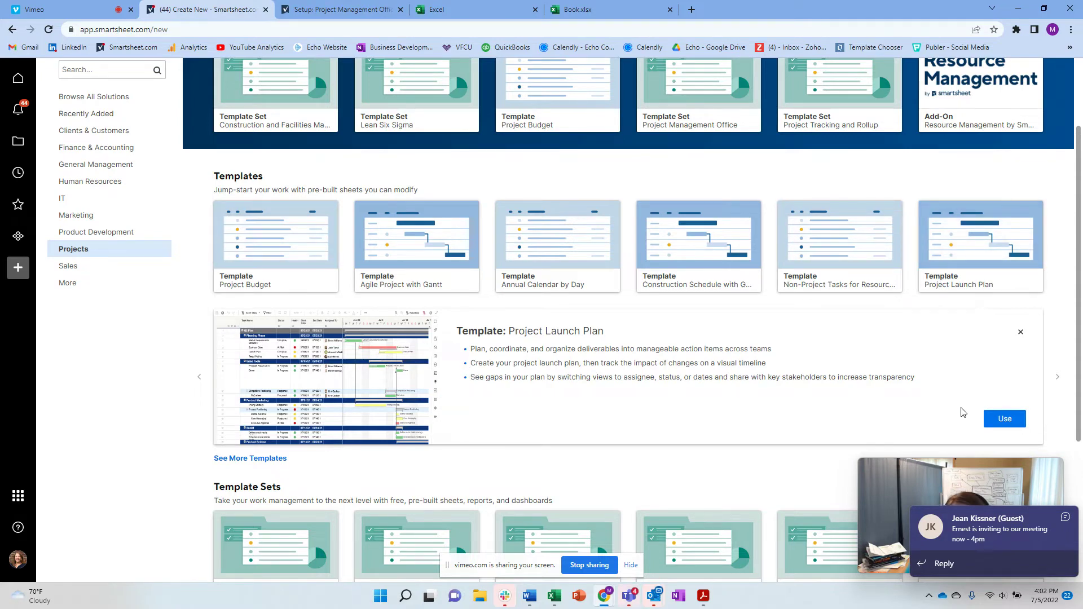
{"action": "left_click", "coordinate": [1004, 424]}
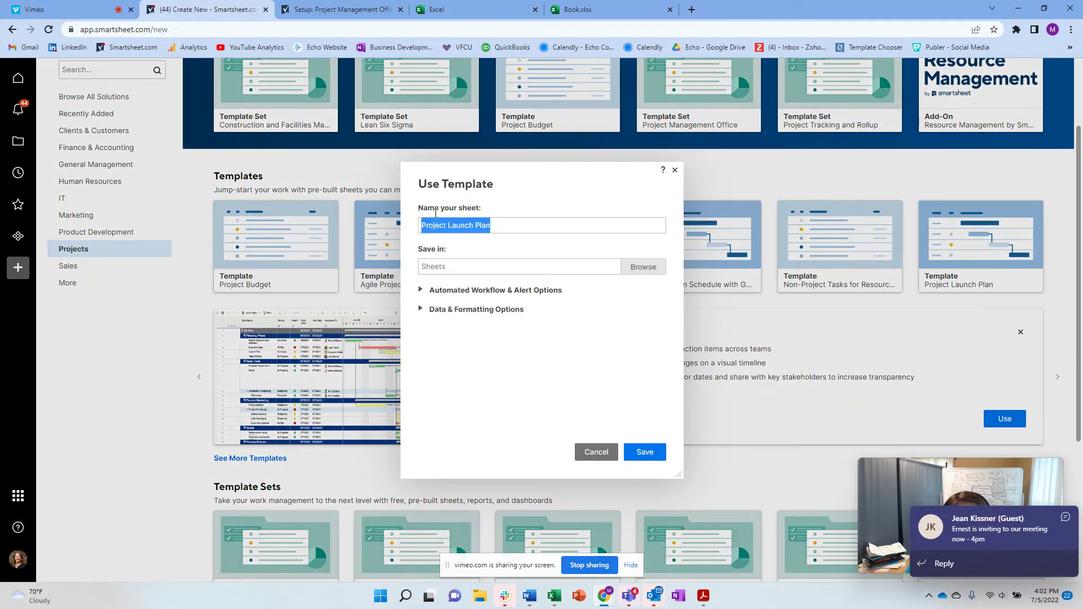
{"action": "left_click", "coordinate": [645, 452]}
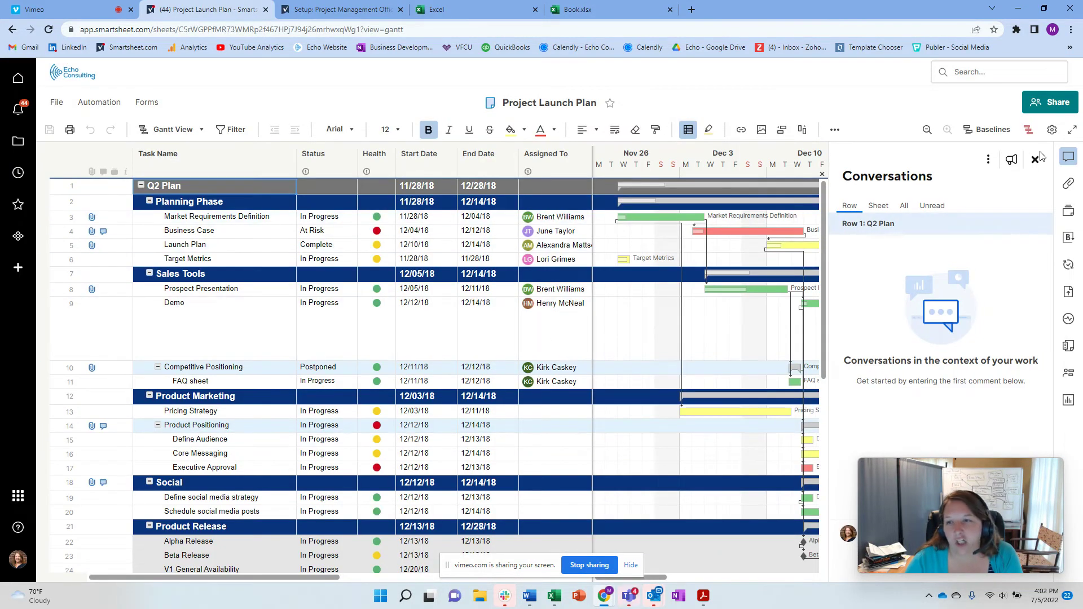
Close the Conversations panel and switch the Project Launch Plan to Grid View
{"action": "left_click", "coordinate": [1035, 160]}
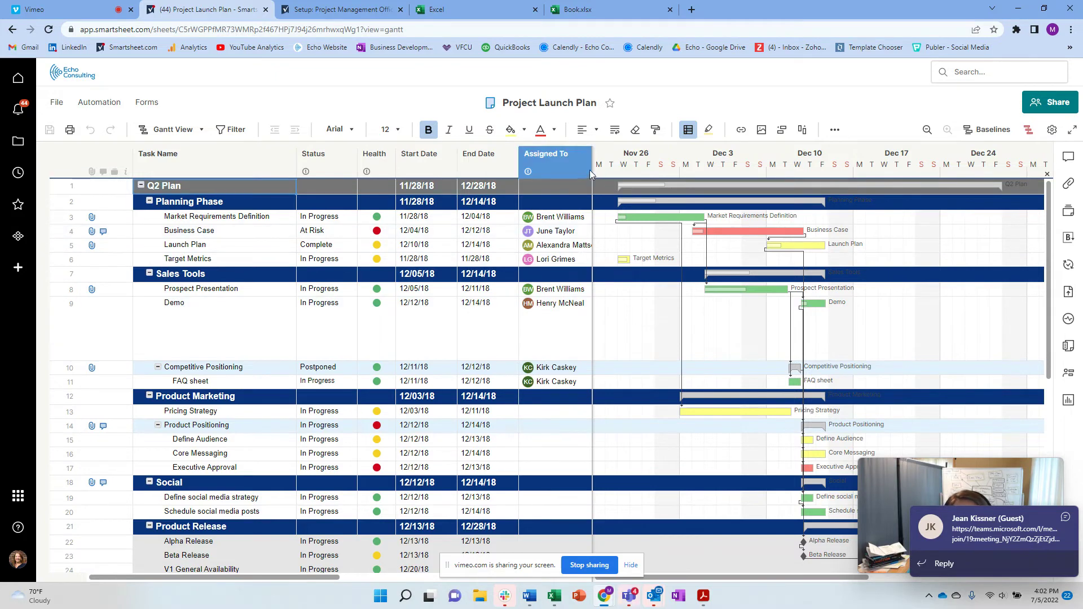
{"action": "left_click", "coordinate": [202, 131]}
{"action": "left_click", "coordinate": [176, 157]}
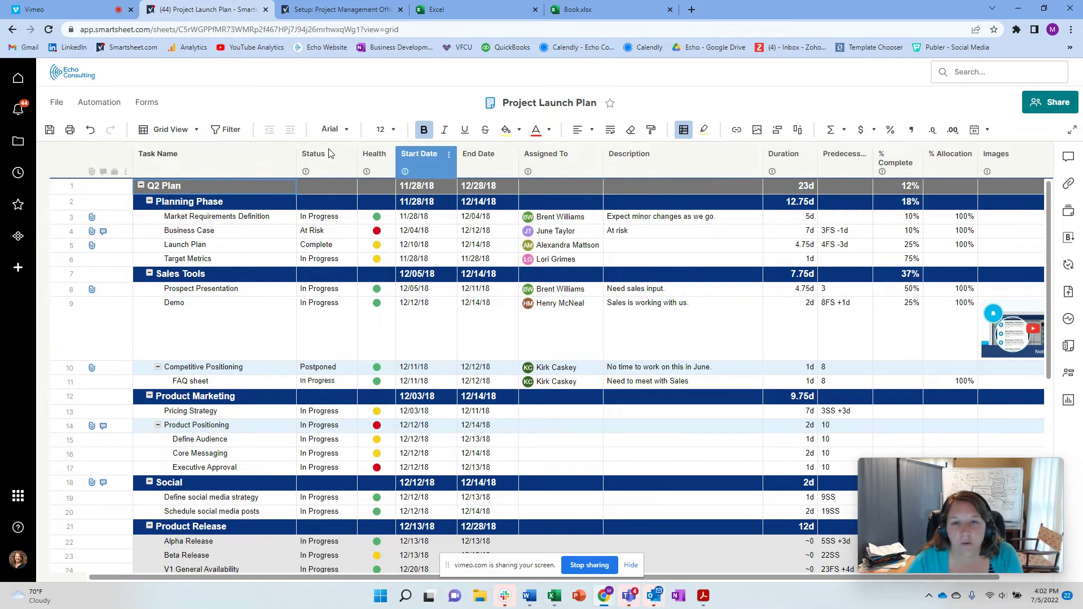
Insert a column left of End Date, browsing Symbols before choosing Dropdown (Single Select) as its type
{"action": "right_click", "coordinate": [505, 174]}
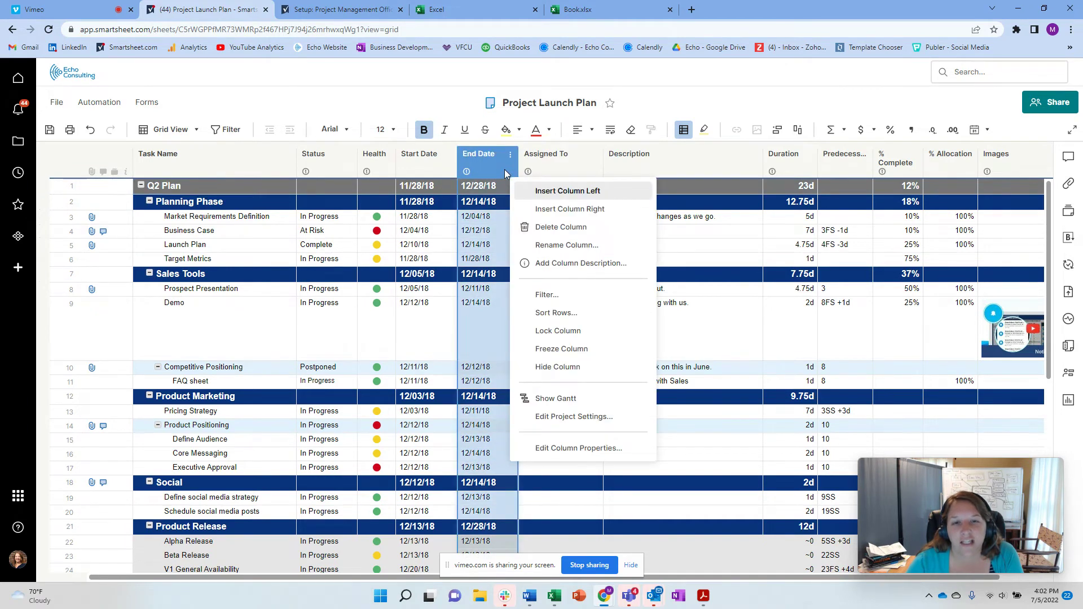
{"action": "left_click", "coordinate": [568, 191]}
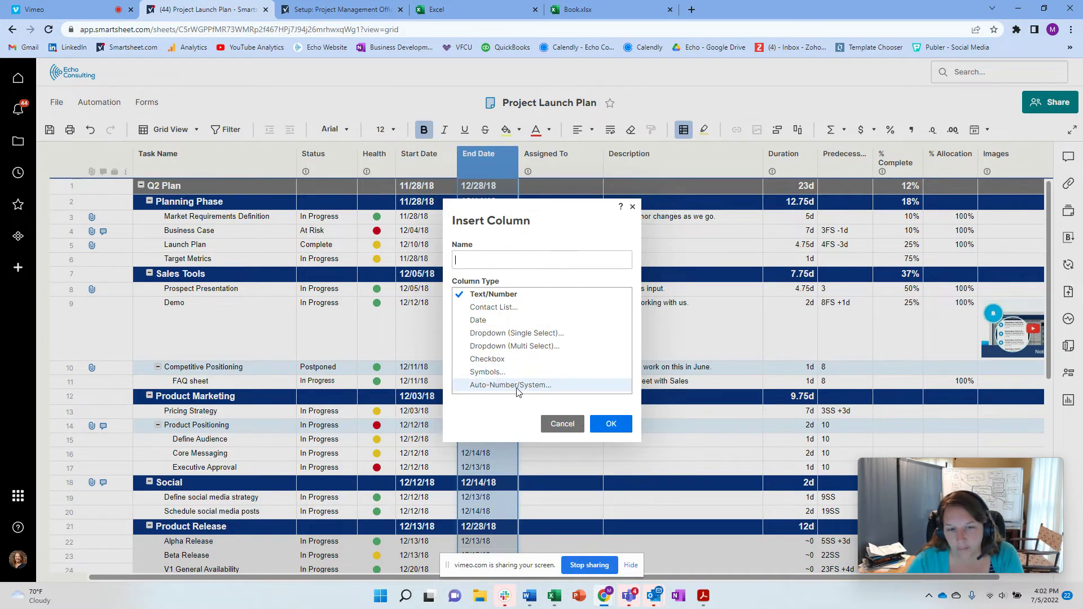
{"action": "left_click", "coordinate": [507, 373]}
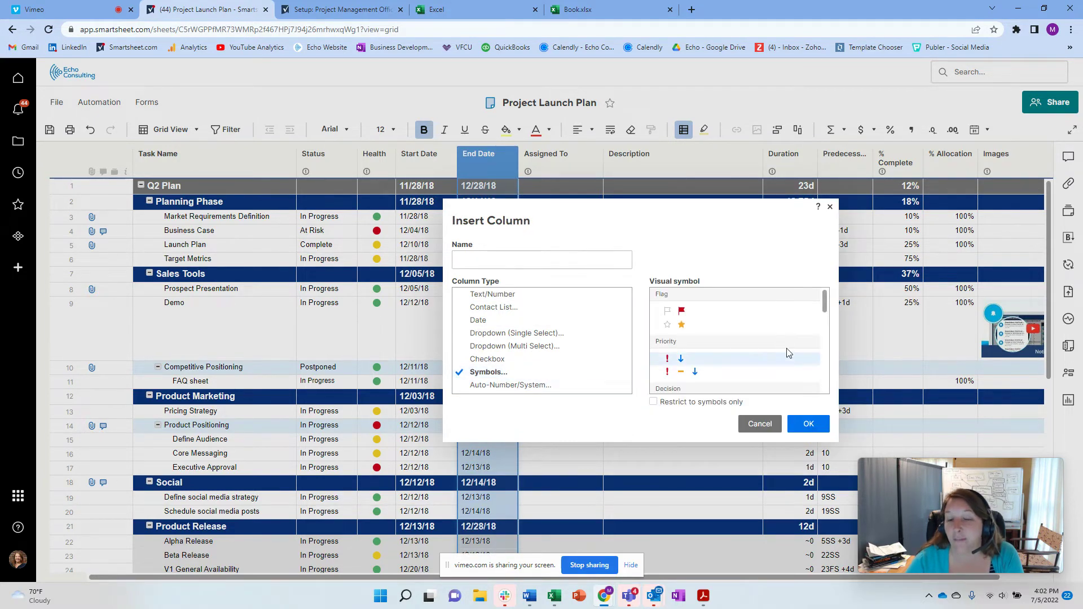
{"action": "scroll", "coordinate": [778, 323], "scroll_direction": "down", "scroll_amount": 1}
{"action": "scroll", "coordinate": [756, 339], "scroll_direction": "up", "scroll_amount": 1}
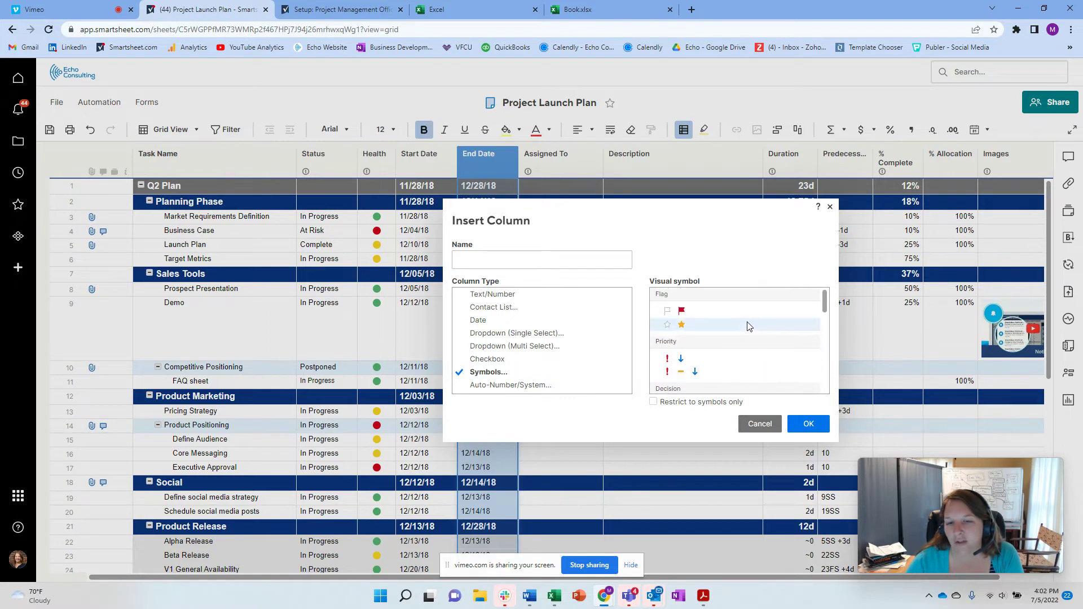
{"action": "scroll", "coordinate": [732, 333], "scroll_direction": "down", "scroll_amount": 5}
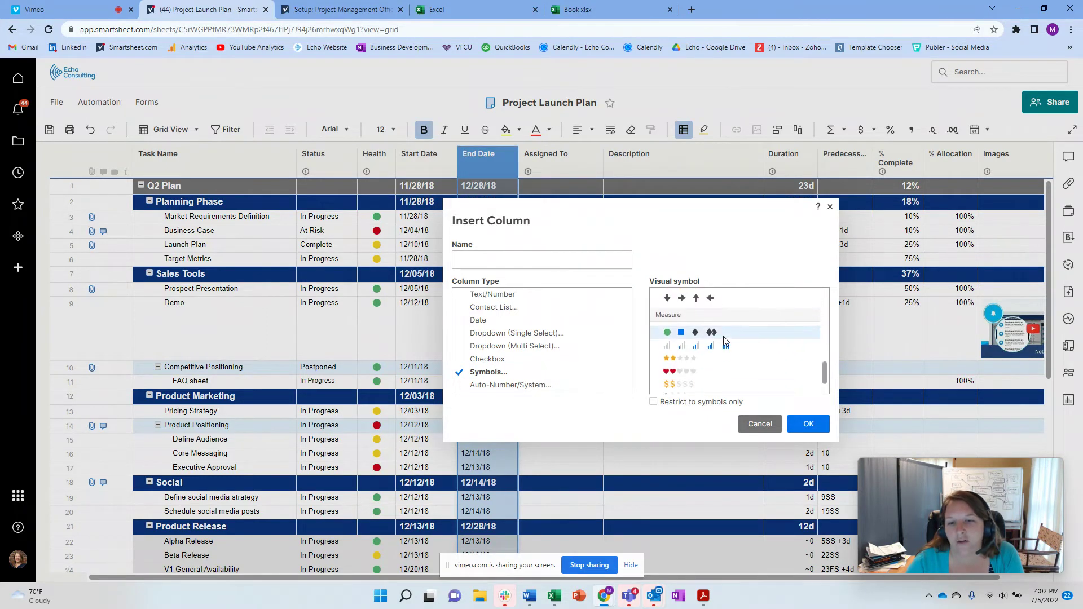
{"action": "scroll", "coordinate": [725, 340], "scroll_direction": "down", "scroll_amount": 1}
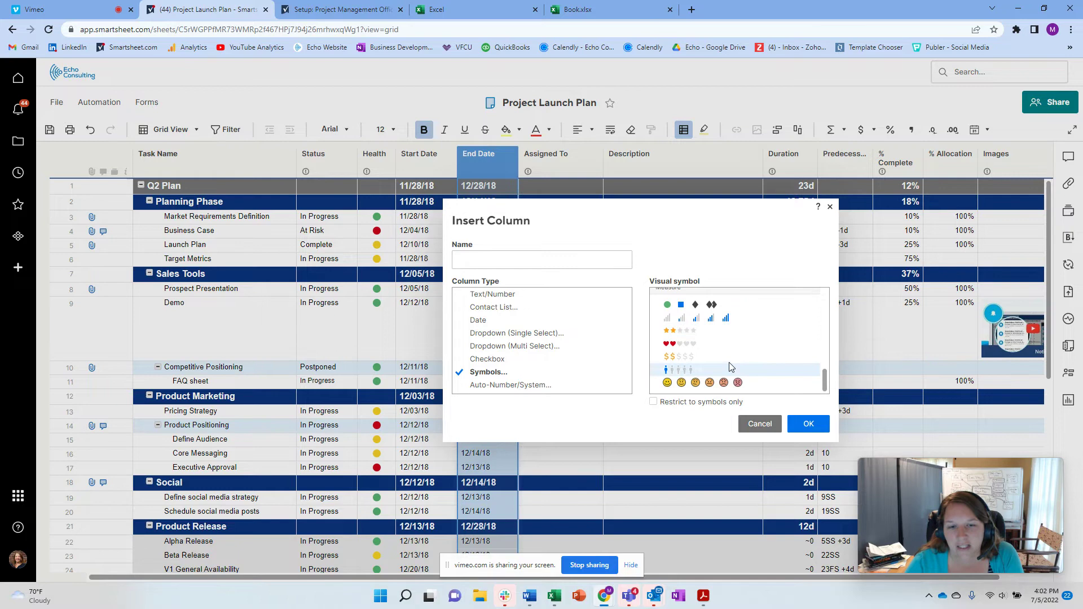
{"action": "left_click", "coordinate": [486, 337]}
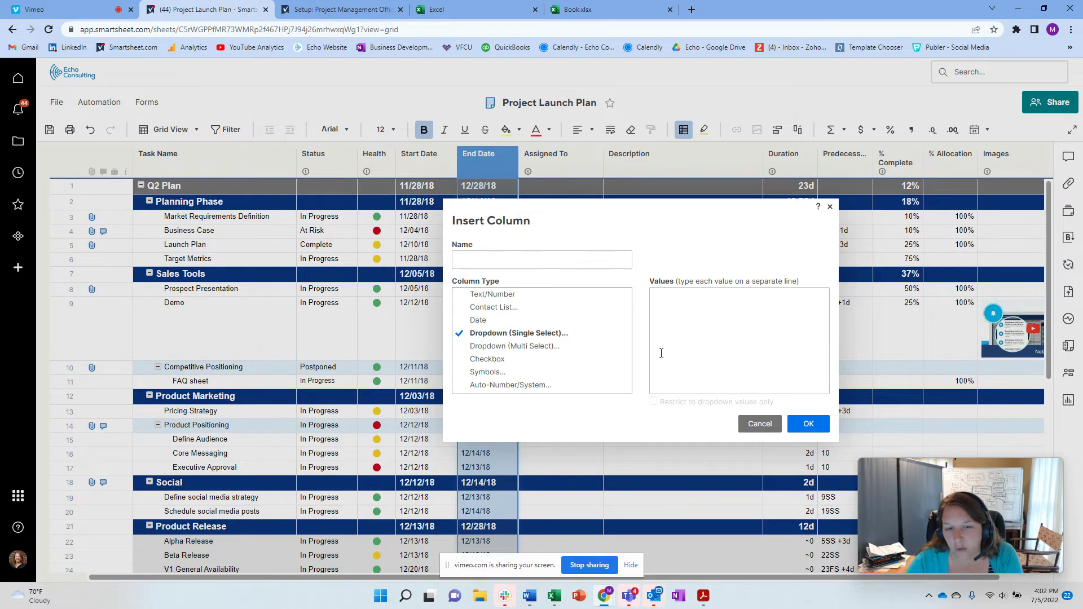
Compare the multi-select dropdown and contact list types, then insert the new column as a Checkbox
{"action": "left_click", "coordinate": [503, 346]}
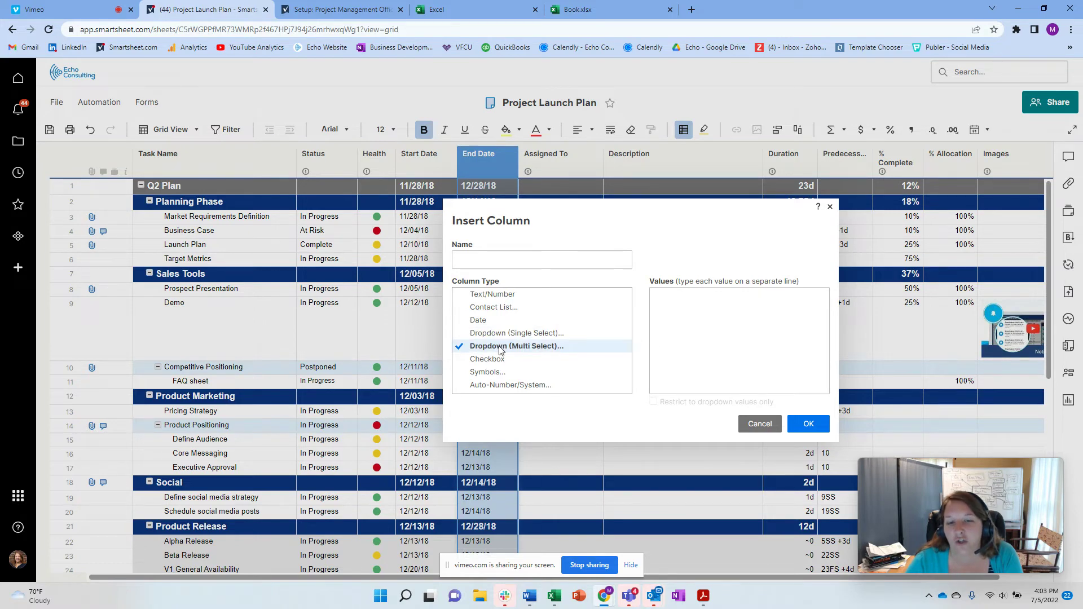
{"action": "left_click", "coordinate": [503, 333]}
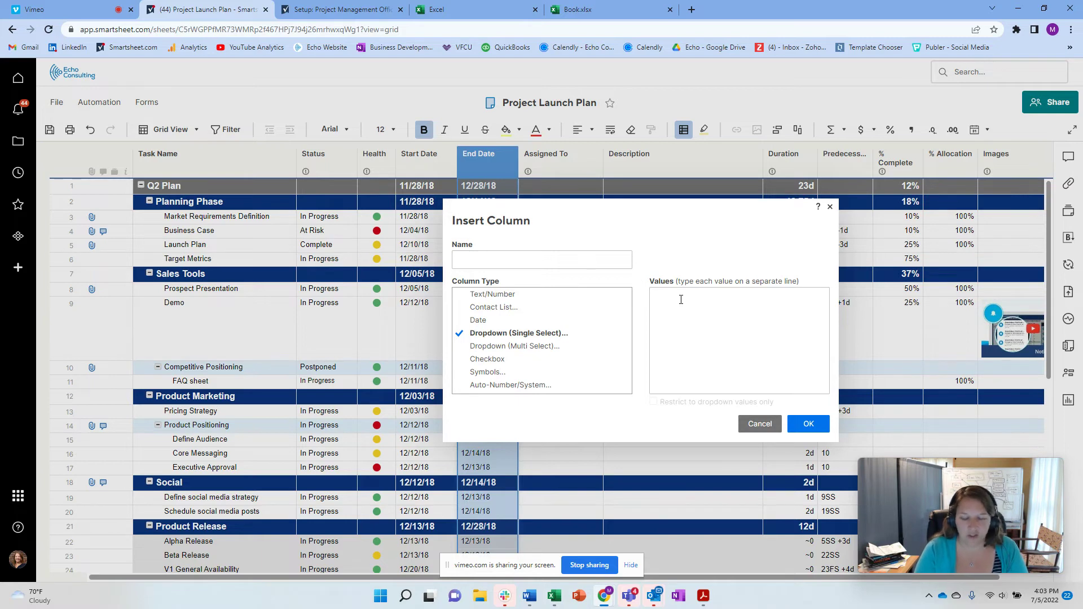
{"action": "left_click", "coordinate": [681, 300]}
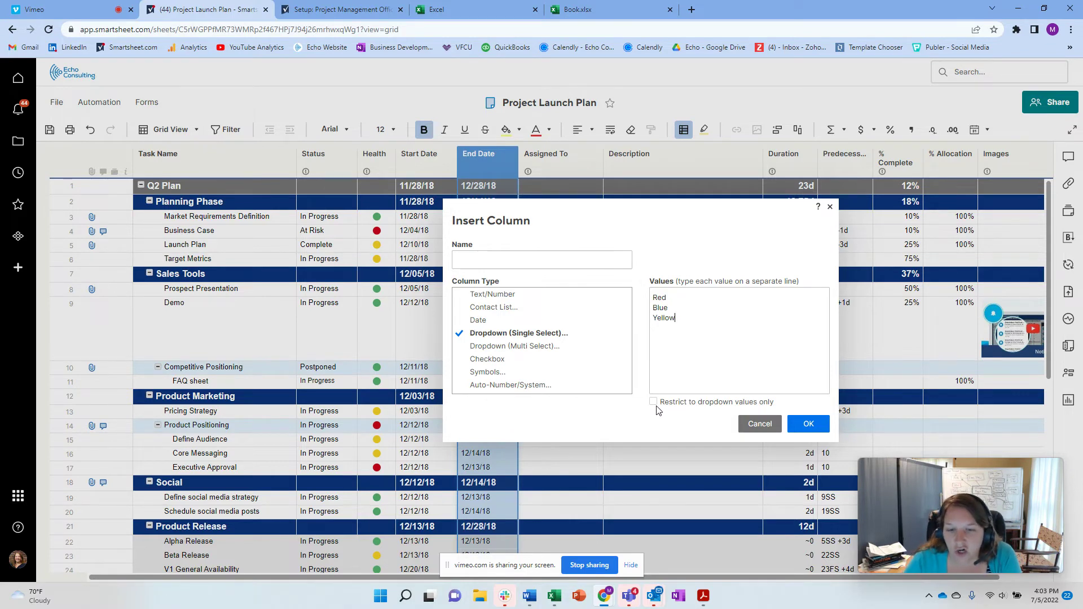
{"action": "left_click", "coordinate": [546, 347]}
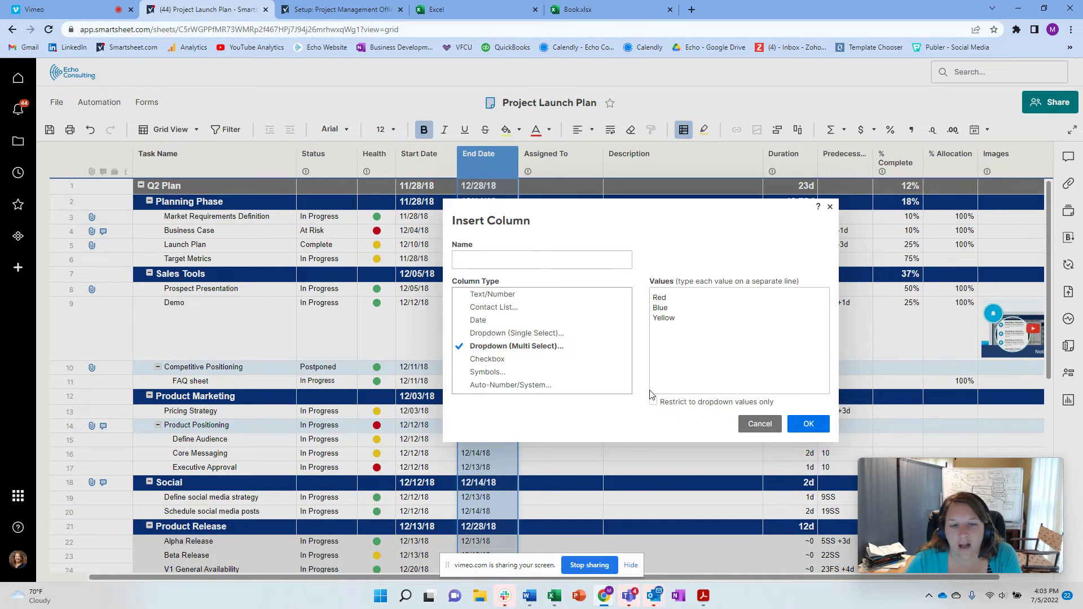
{"action": "left_click", "coordinate": [499, 308]}
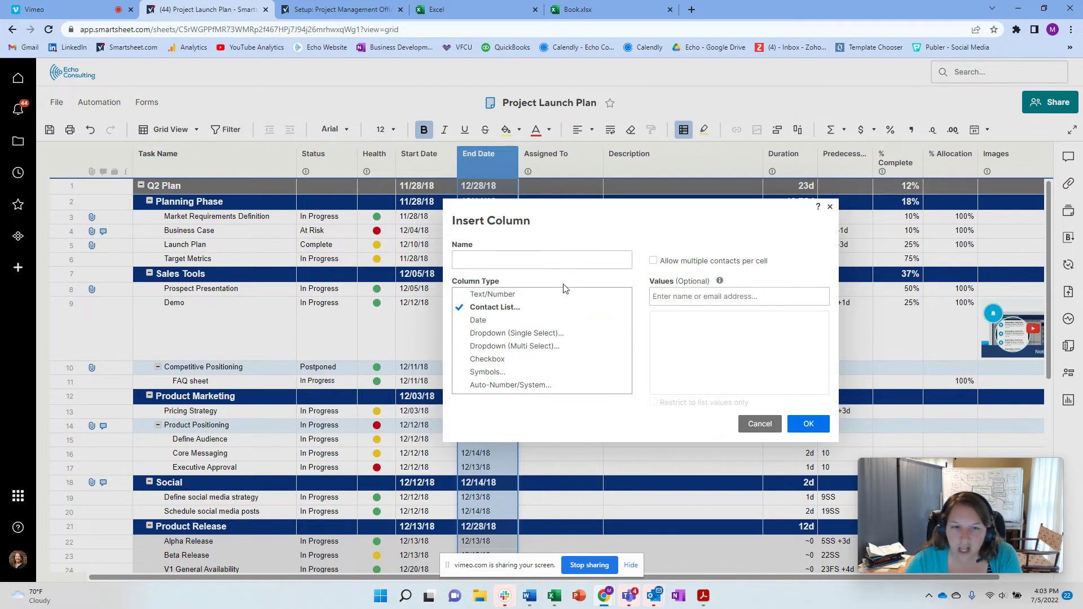
{"action": "left_click", "coordinate": [508, 360]}
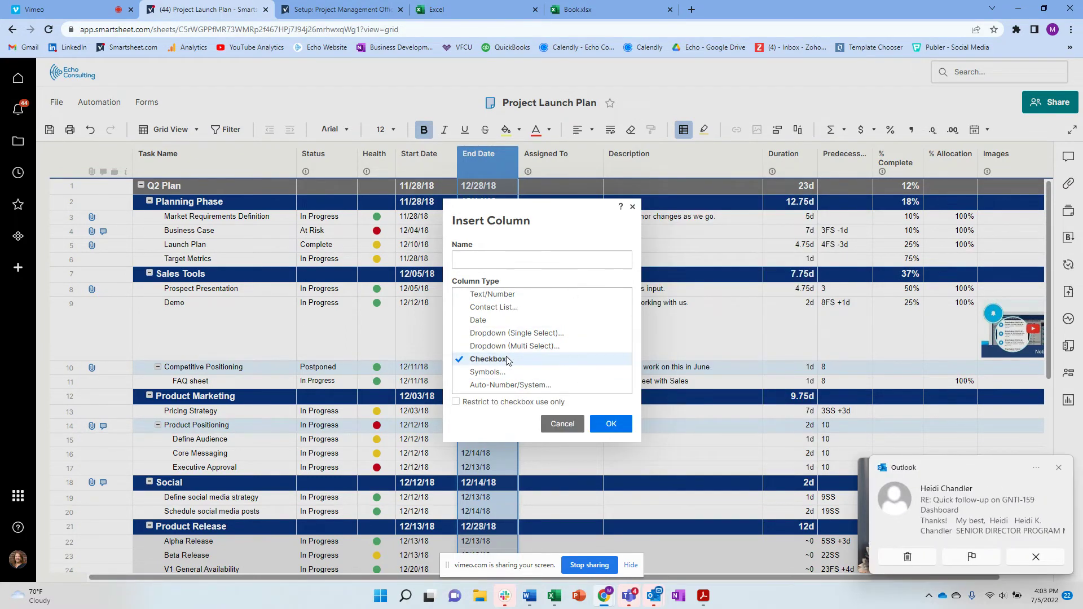
{"action": "left_click", "coordinate": [612, 424]}
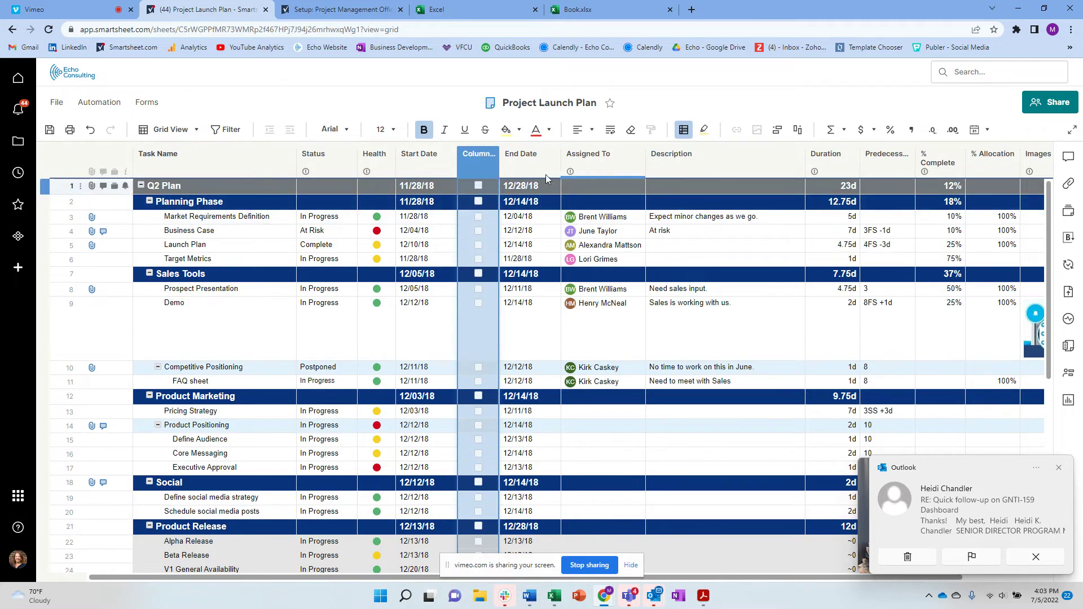
Dismiss the email notification, glance at Book.xlsx, then return to the plan and open the view list
{"action": "left_click", "coordinate": [1060, 470]}
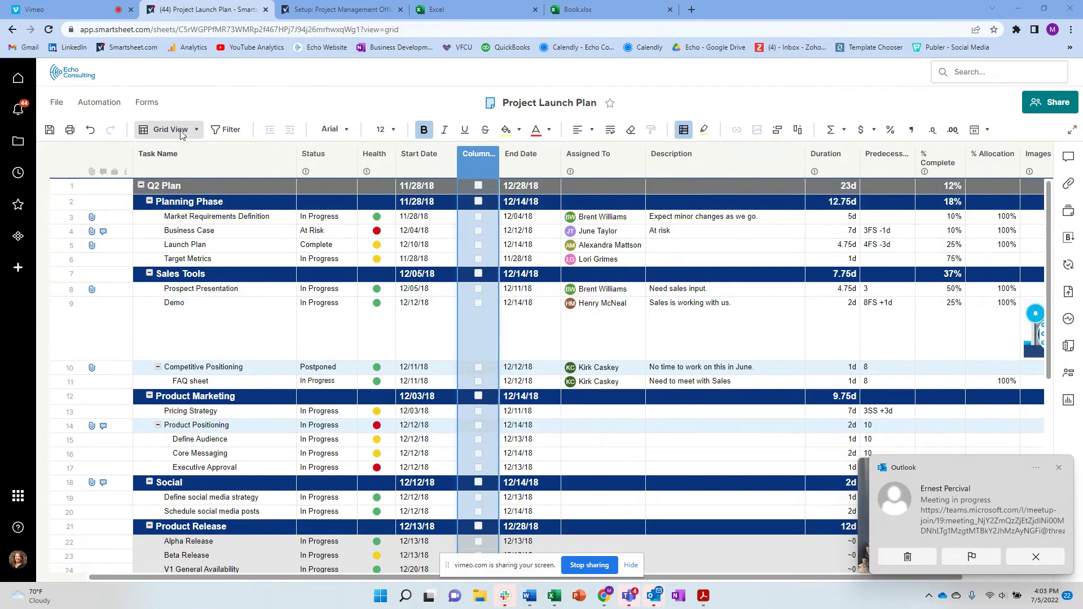
{"action": "left_click", "coordinate": [474, 10]}
{"action": "left_click", "coordinate": [570, 9]}
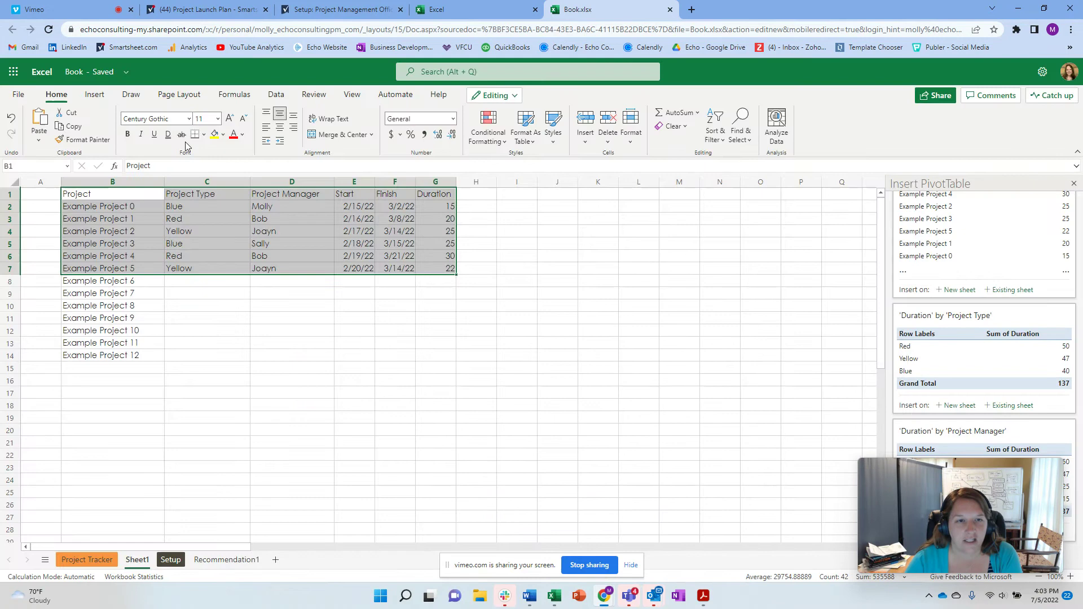
{"action": "left_click", "coordinate": [213, 11]}
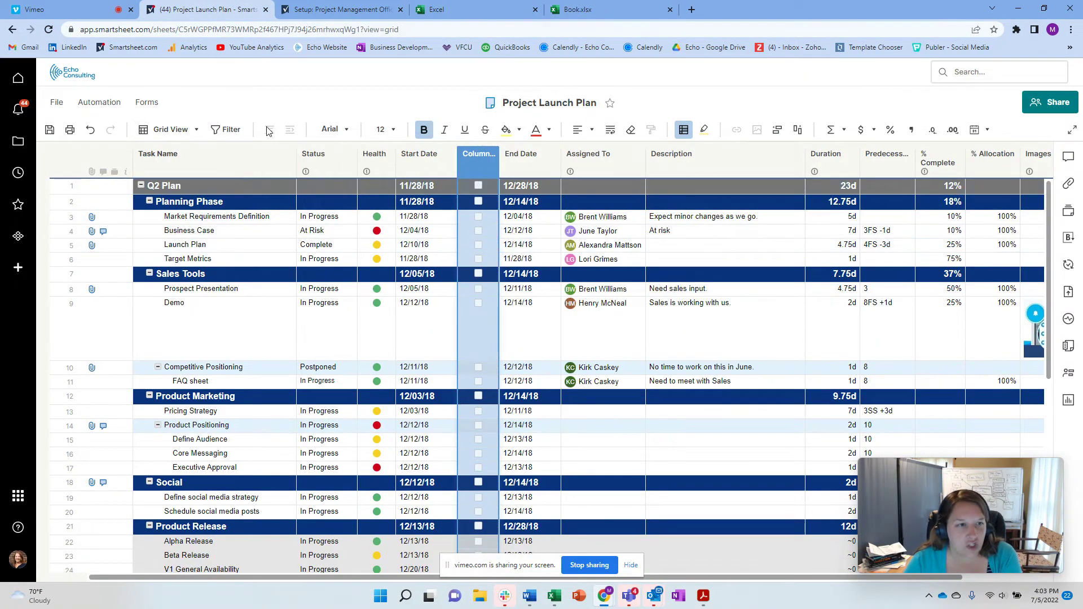
{"action": "left_click", "coordinate": [197, 133]}
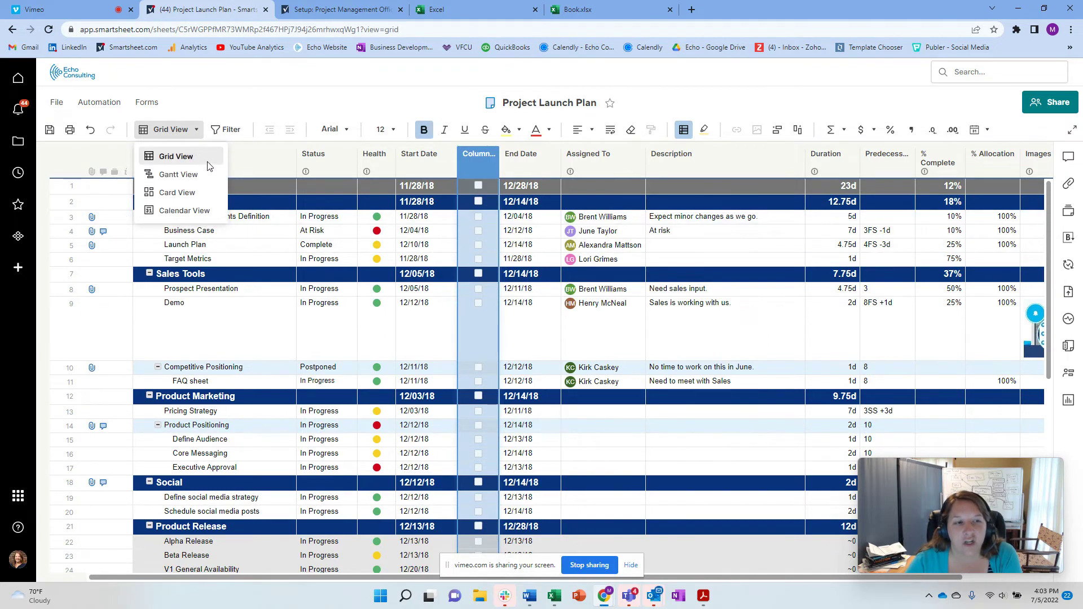
Preview the plan in Gantt and Card views, then return to Grid view
{"action": "left_click", "coordinate": [179, 175]}
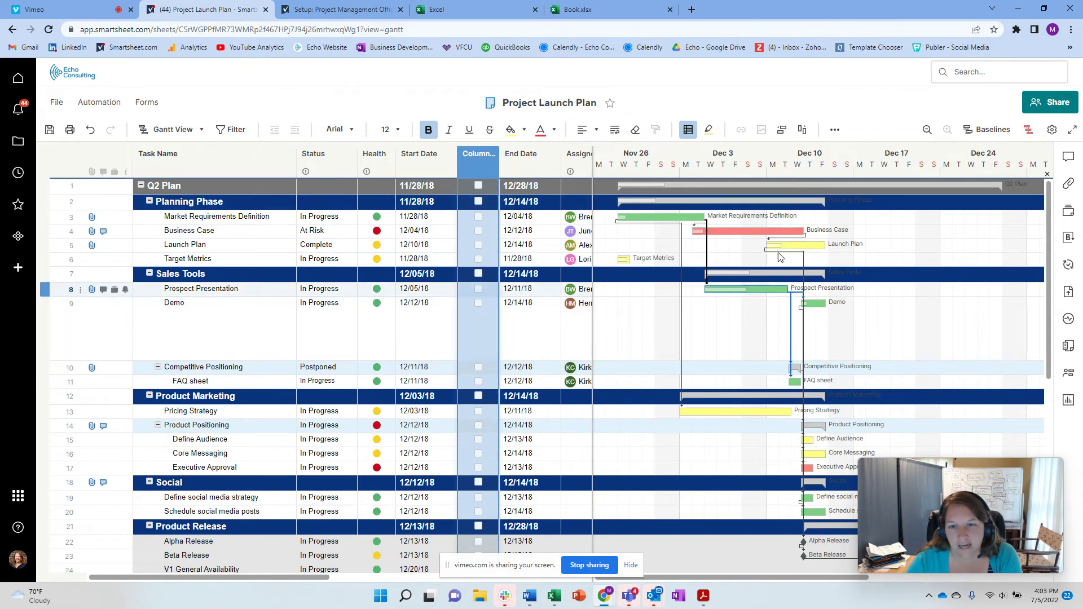
{"action": "left_click", "coordinate": [202, 131]}
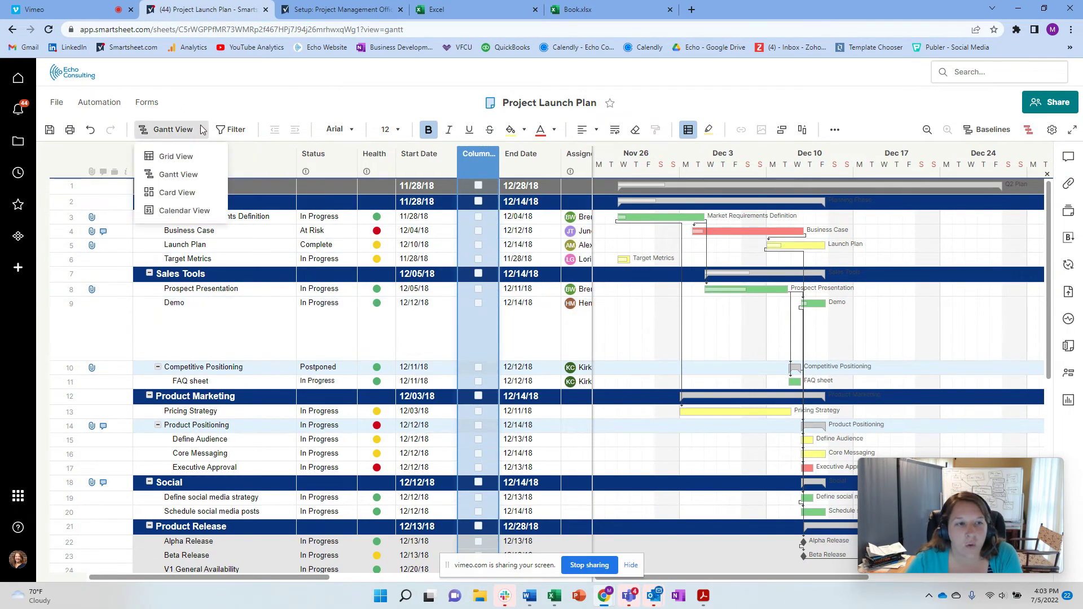
{"action": "left_click", "coordinate": [179, 198]}
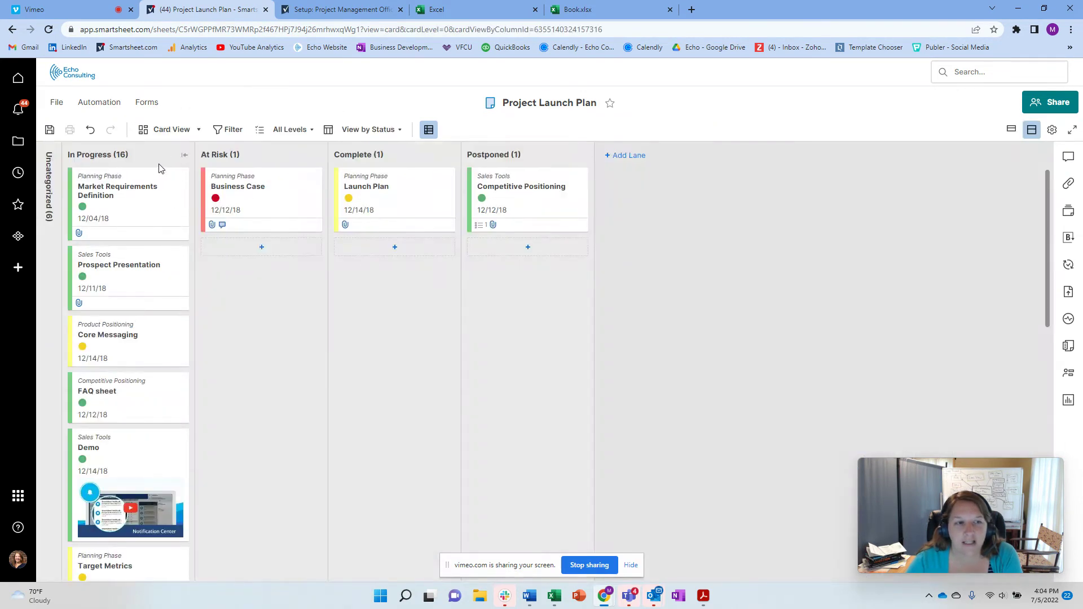
{"action": "left_click", "coordinate": [186, 133]}
{"action": "left_click", "coordinate": [189, 161]}
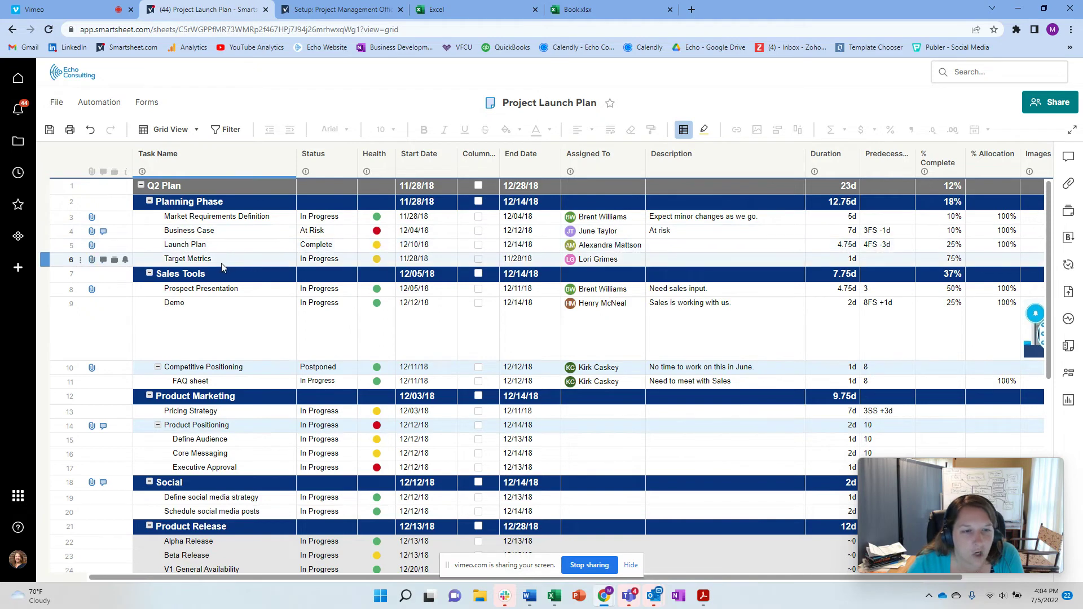
Switch to Card View and drag Prospect Presentation from In Progress into the At Risk lane
{"action": "left_click", "coordinate": [196, 130]}
{"action": "left_click", "coordinate": [170, 194]}
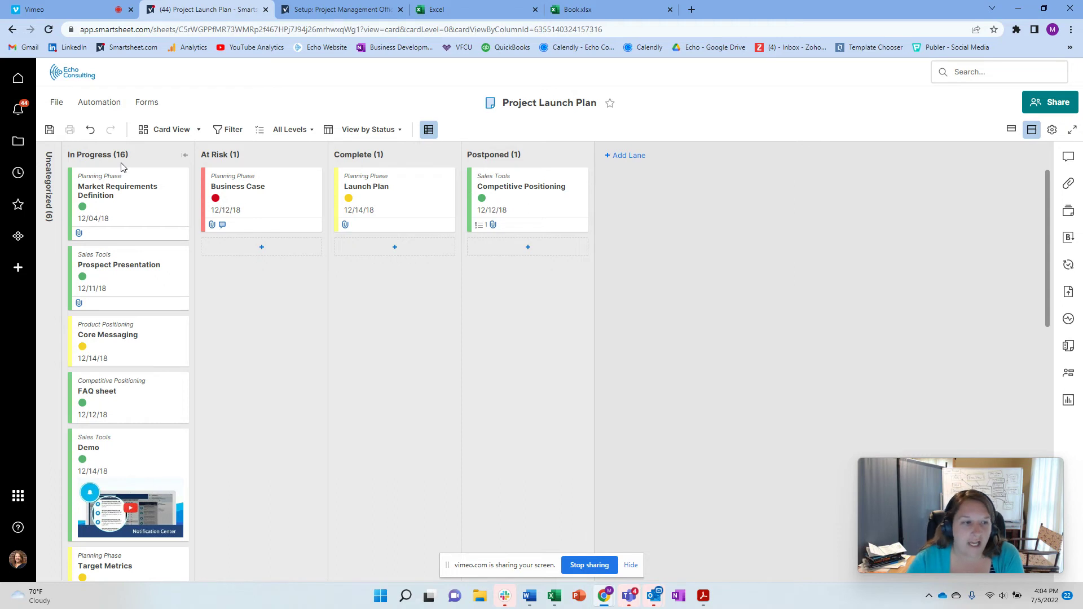
{"action": "left_click_drag", "start_coordinate": [97, 291], "coordinate": [248, 282]}
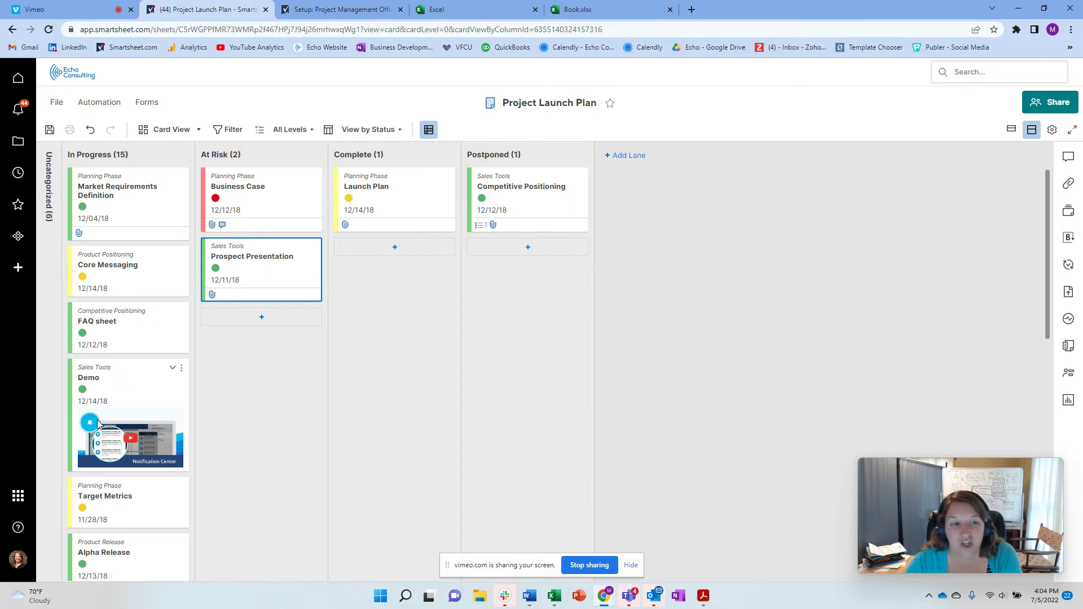
Group the card lanes by Health, then by Assigned To, leaving Edit Lanes unchanged
{"action": "left_click", "coordinate": [386, 134]}
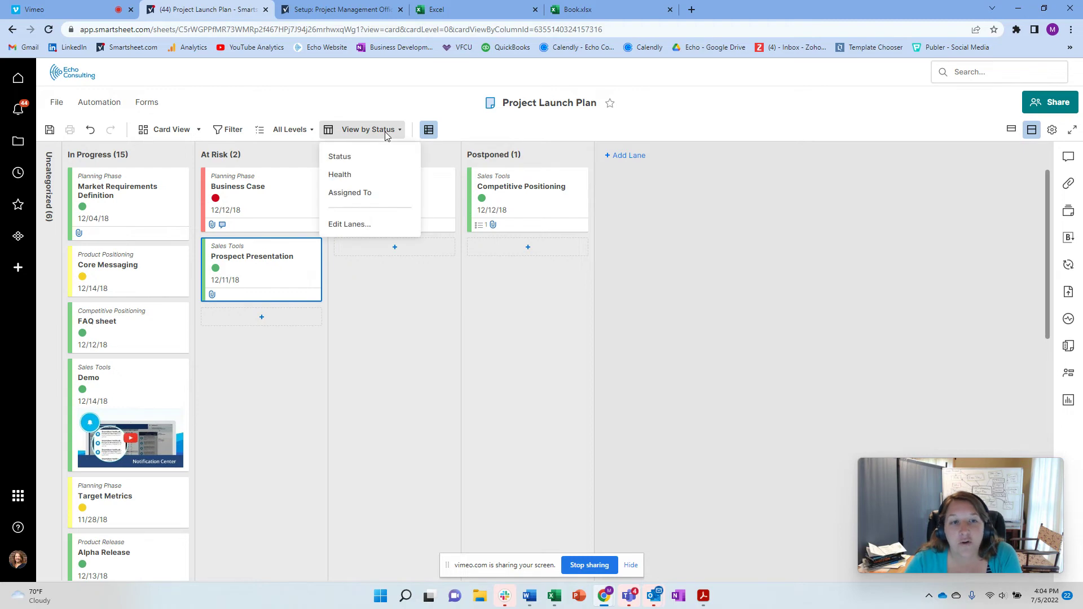
{"action": "left_click", "coordinate": [340, 174]}
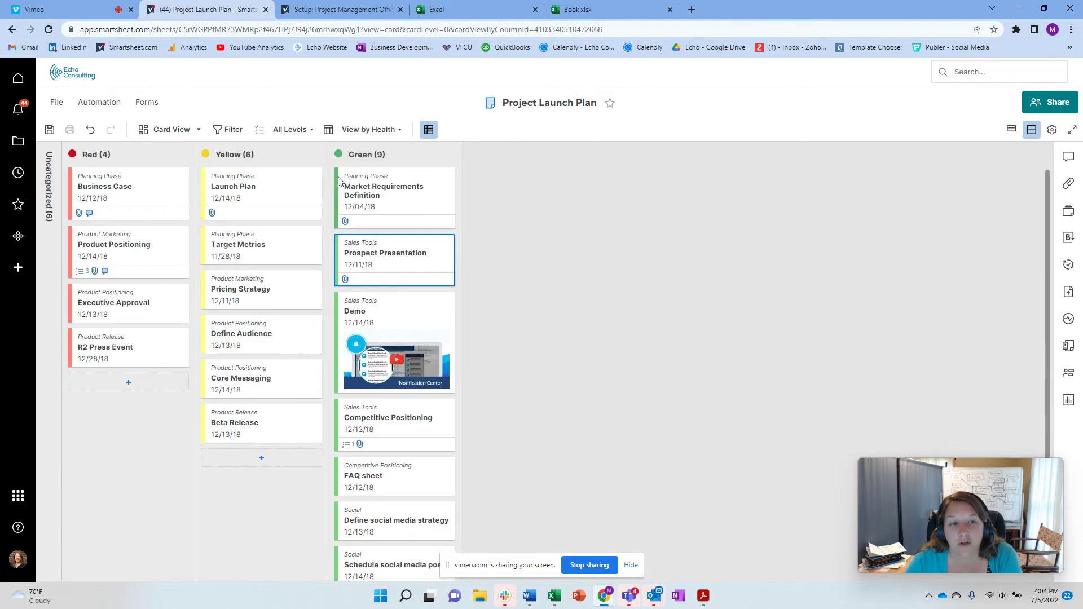
{"action": "left_click", "coordinate": [376, 131]}
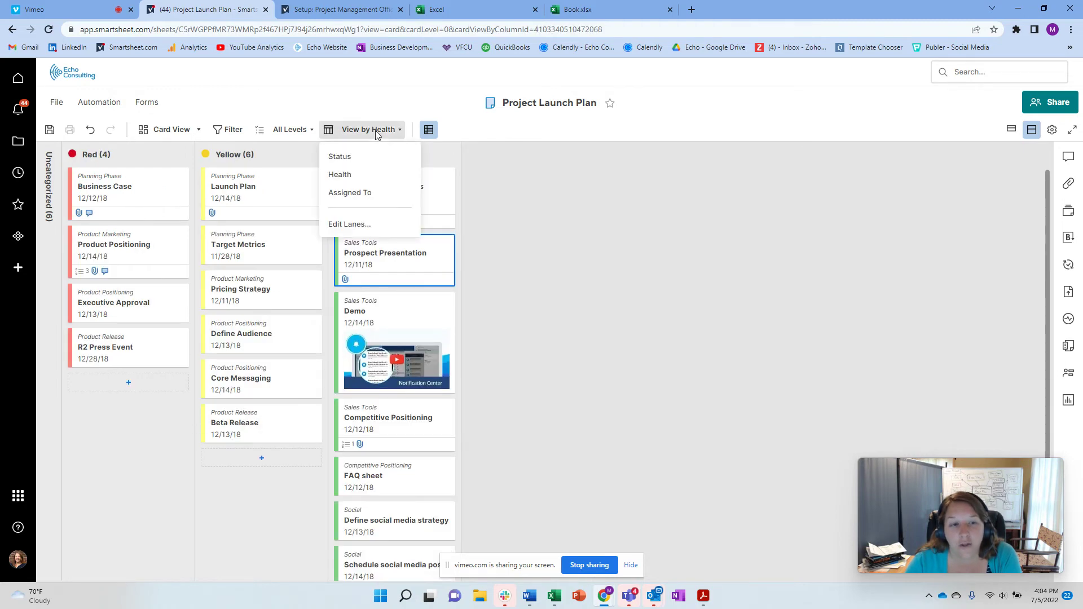
{"action": "left_click", "coordinate": [382, 197]}
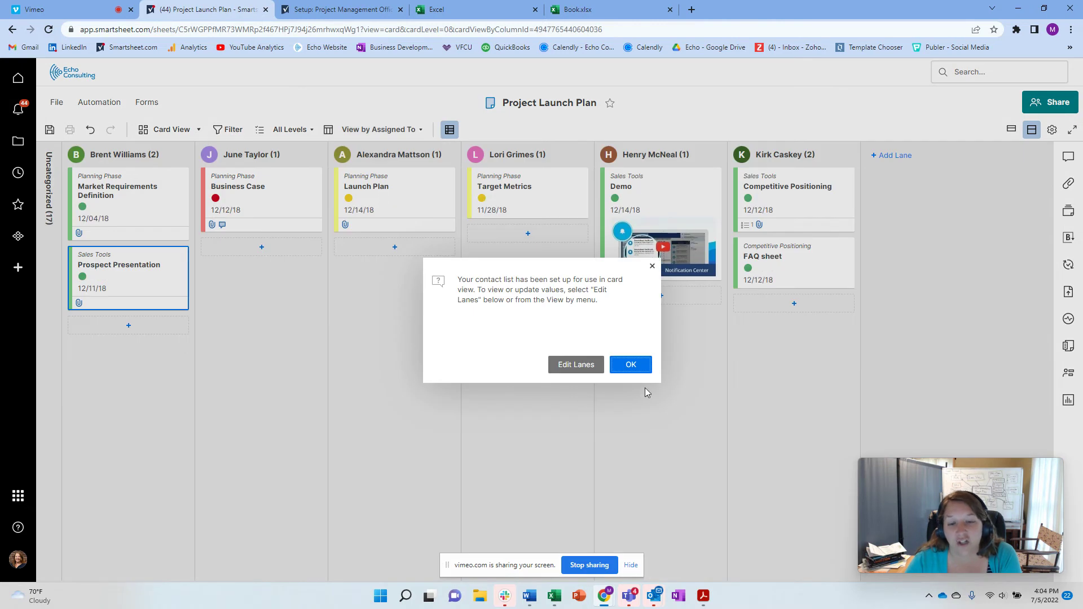
{"action": "left_click", "coordinate": [575, 368]}
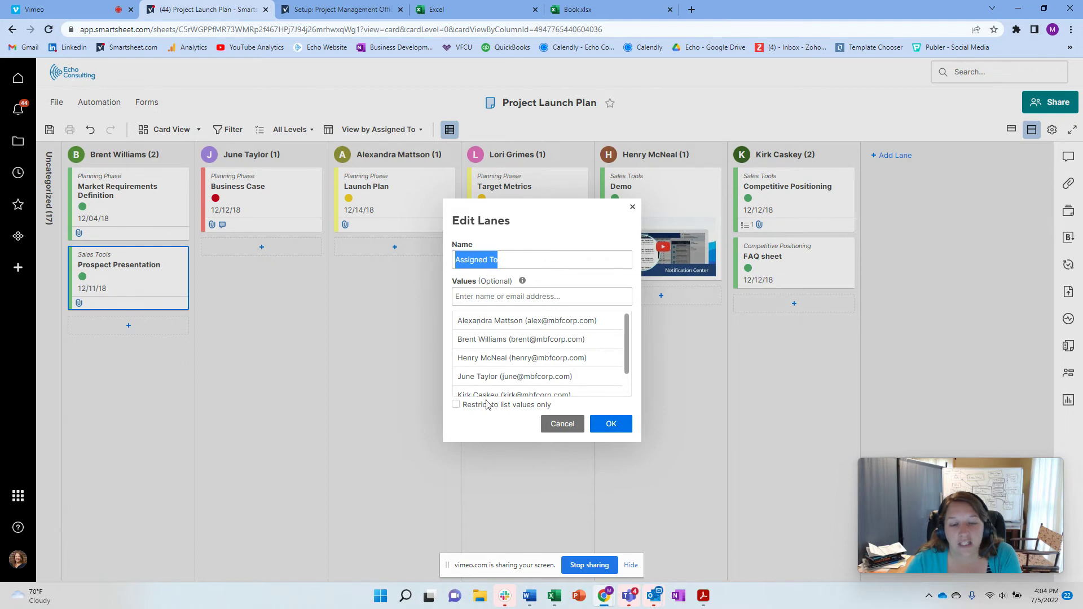
{"action": "left_click", "coordinate": [564, 426]}
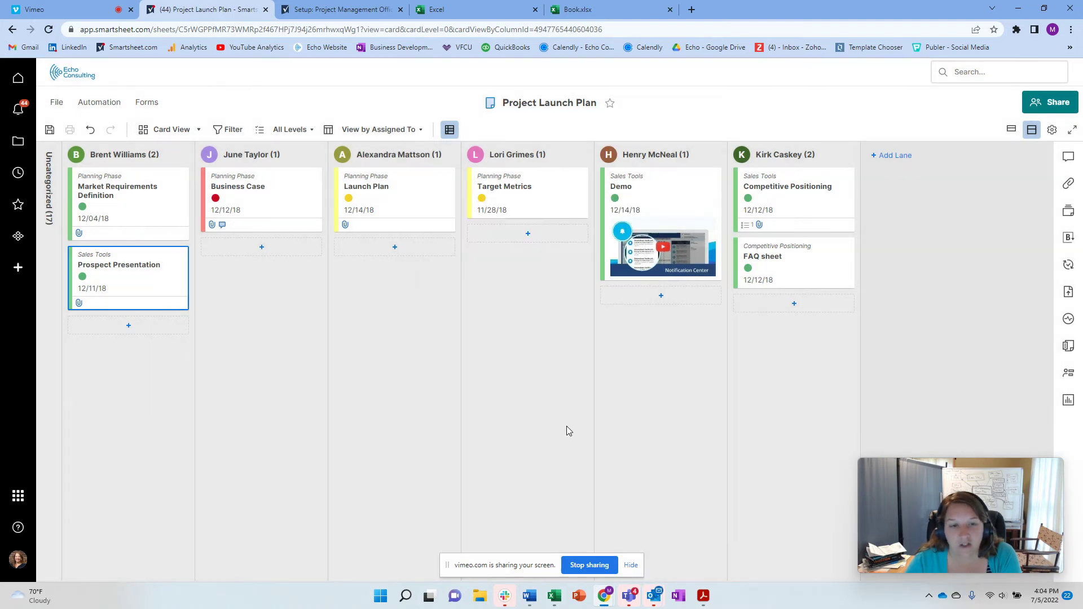
{"action": "left_click", "coordinate": [200, 130]}
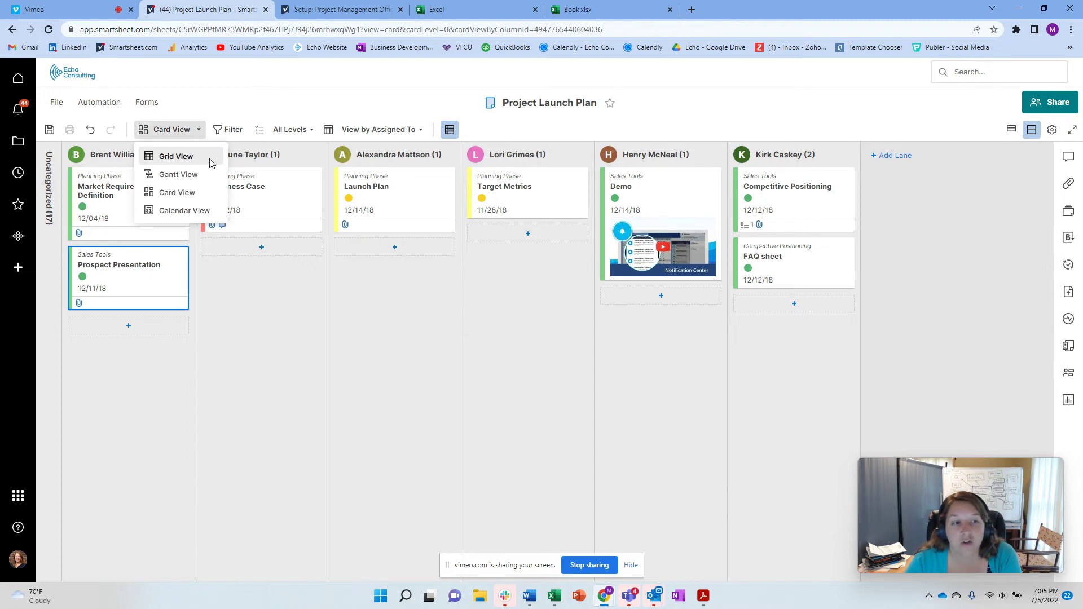
Cycle through Grid and Card views, ending on Gantt View with task bars on the timeline
{"action": "left_click", "coordinate": [186, 158]}
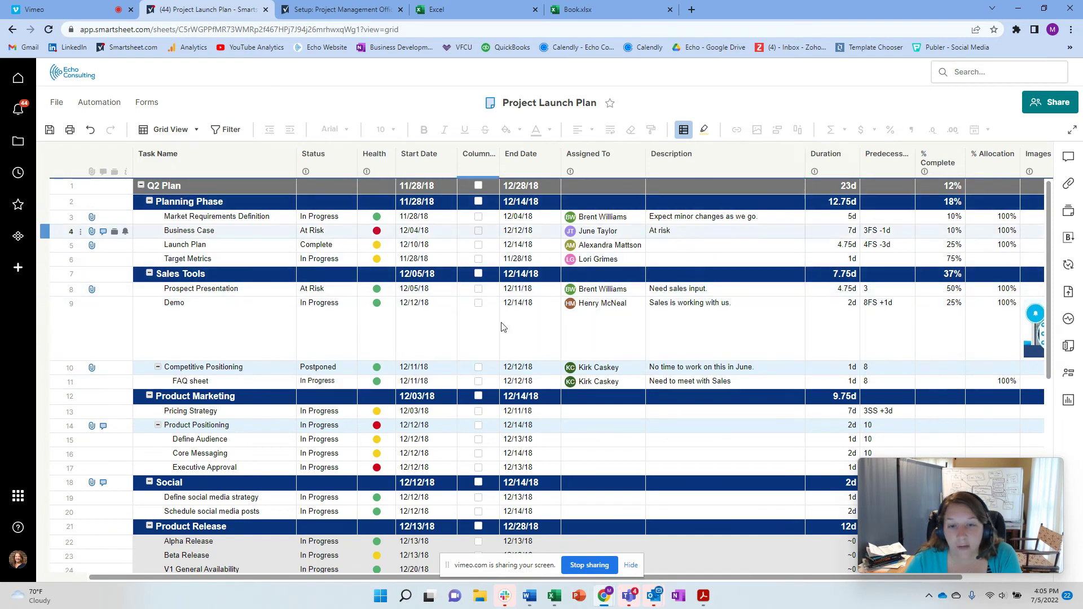
{"action": "left_click", "coordinate": [196, 130]}
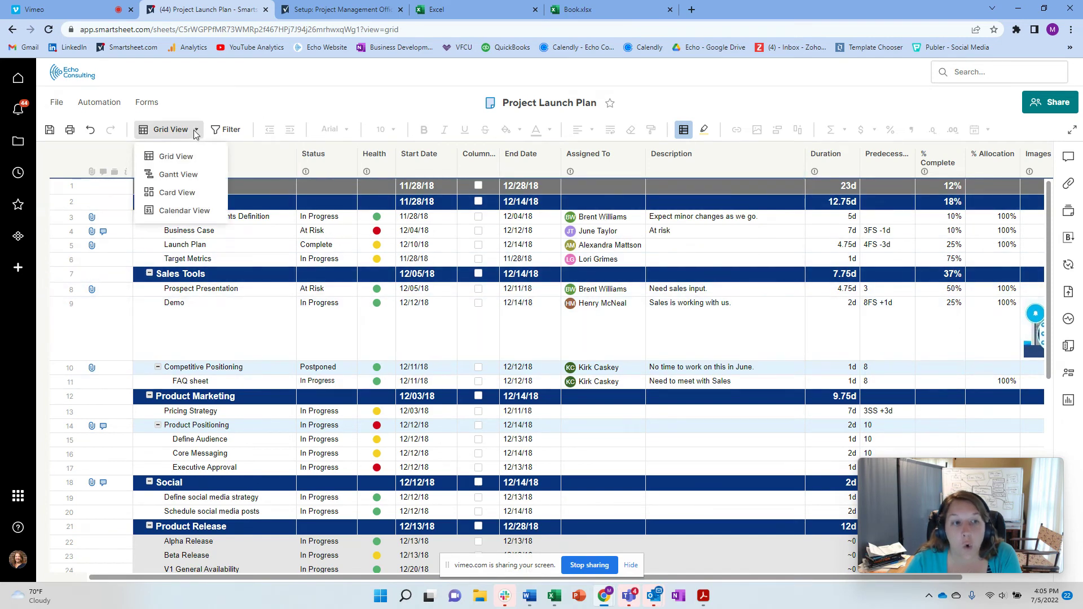
{"action": "left_click", "coordinate": [176, 193]}
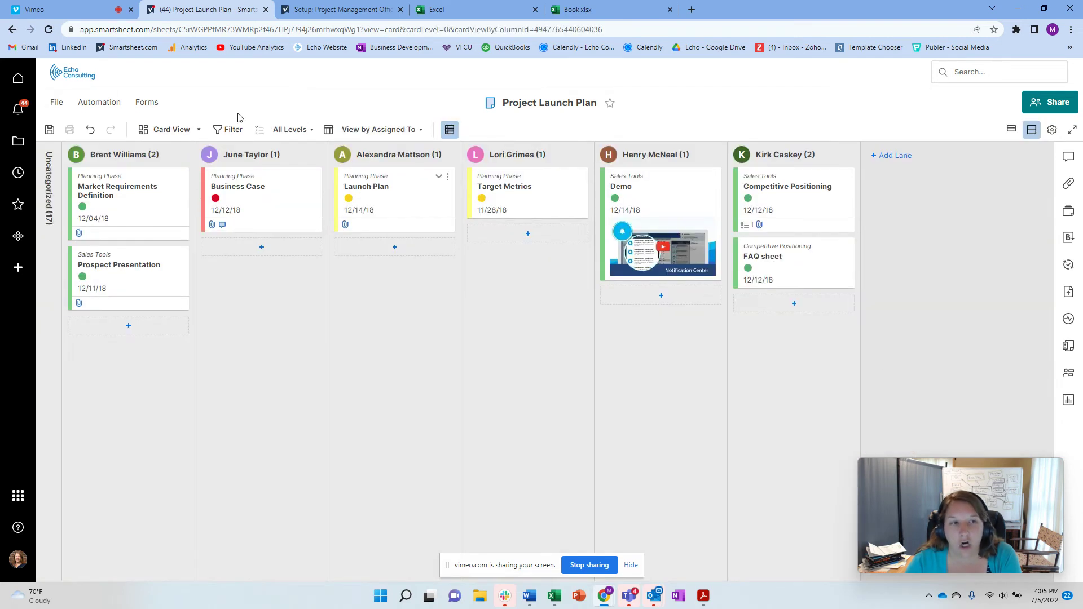
{"action": "left_click", "coordinate": [198, 130]}
{"action": "left_click", "coordinate": [184, 176]}
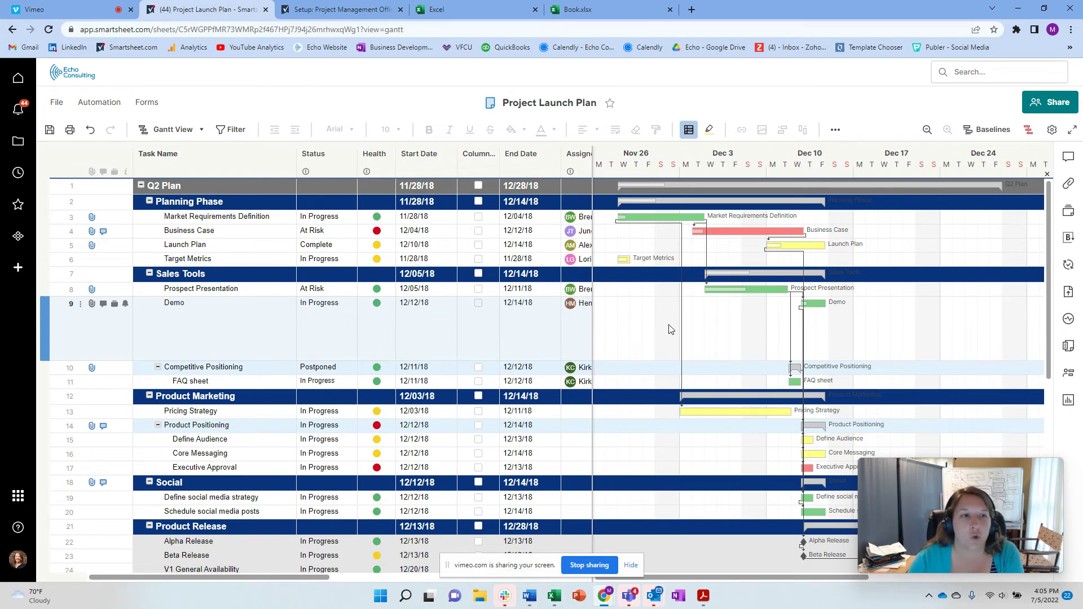
{"action": "left_click", "coordinate": [201, 131]}
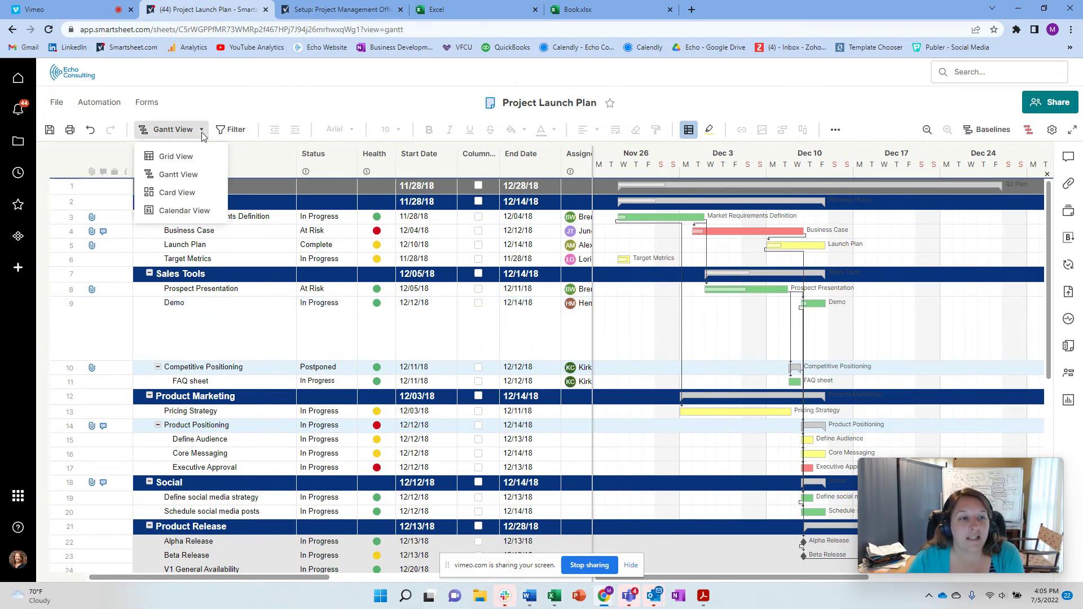
Show the plan as a 1-week calendar for December 9–15, then go back to Solution Center Projects
{"action": "left_click", "coordinate": [187, 217]}
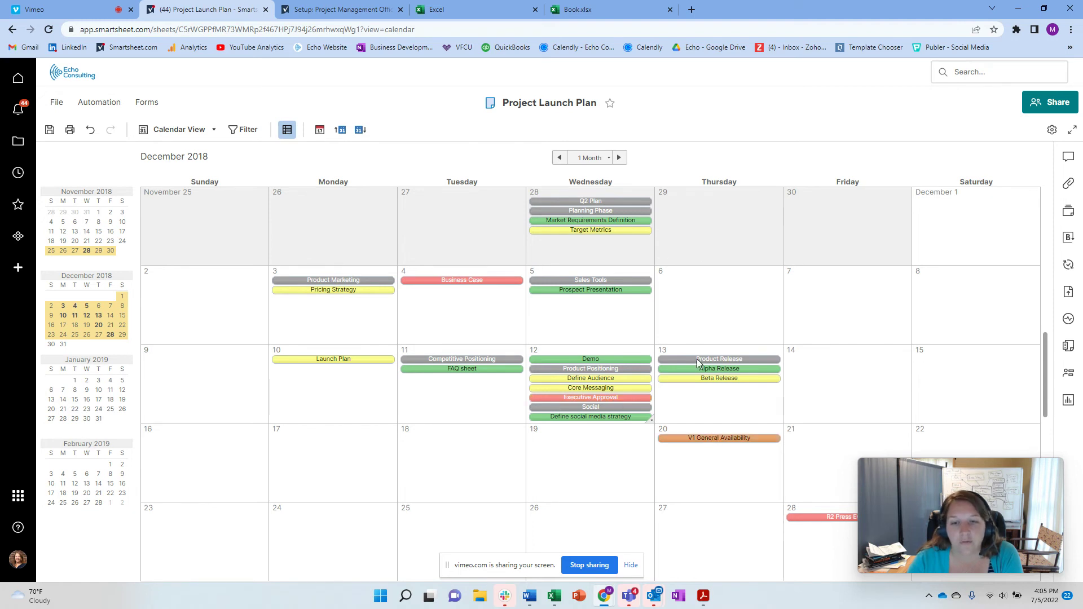
{"action": "left_click", "coordinate": [618, 158]}
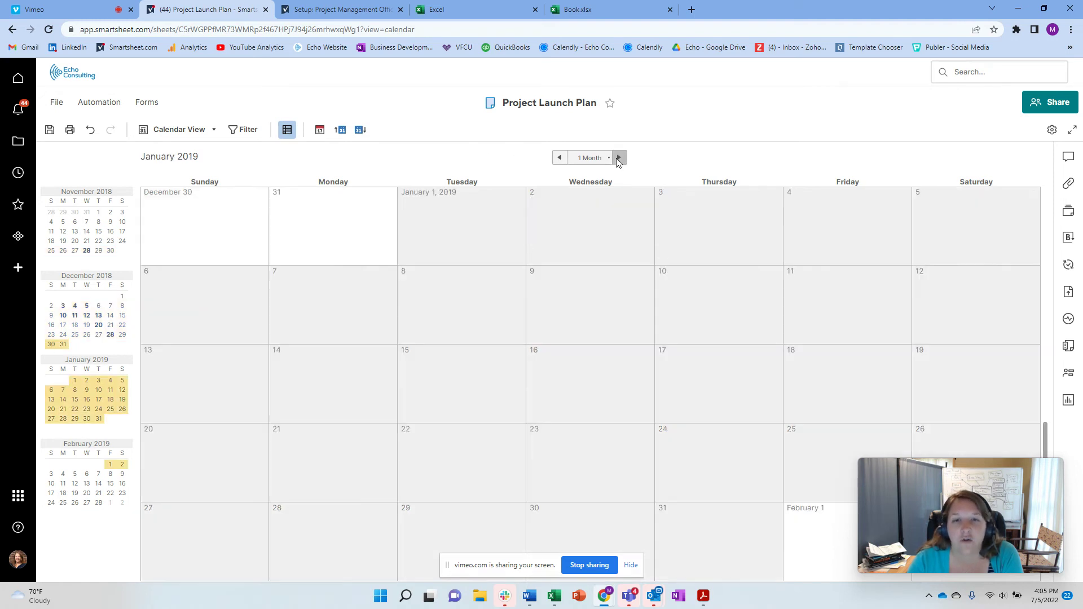
{"action": "left_click", "coordinate": [609, 161]}
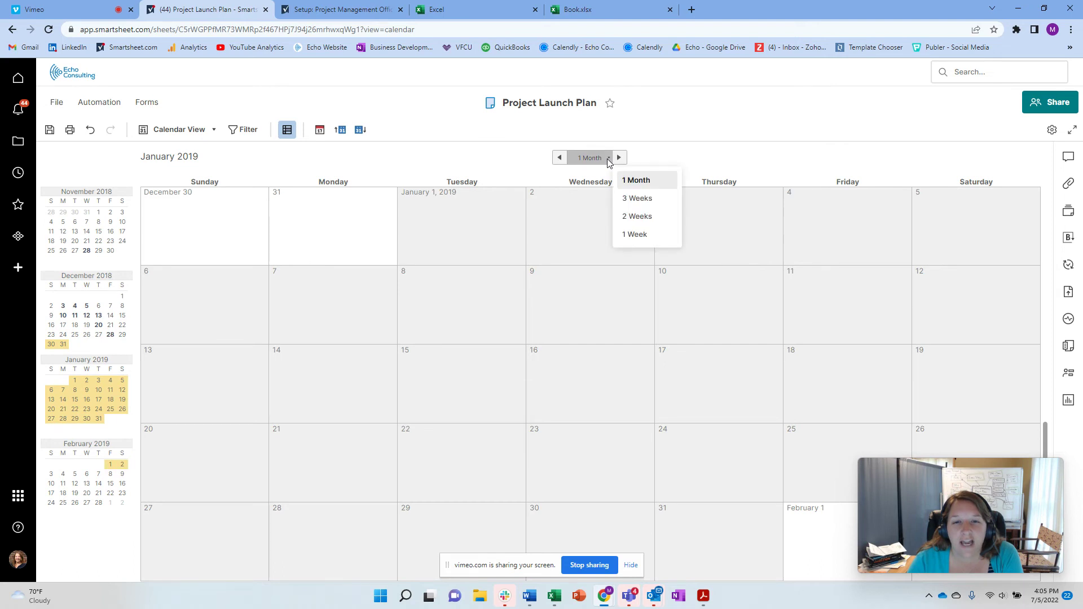
{"action": "left_click", "coordinate": [637, 233]}
{"action": "left_click", "coordinate": [559, 158]}
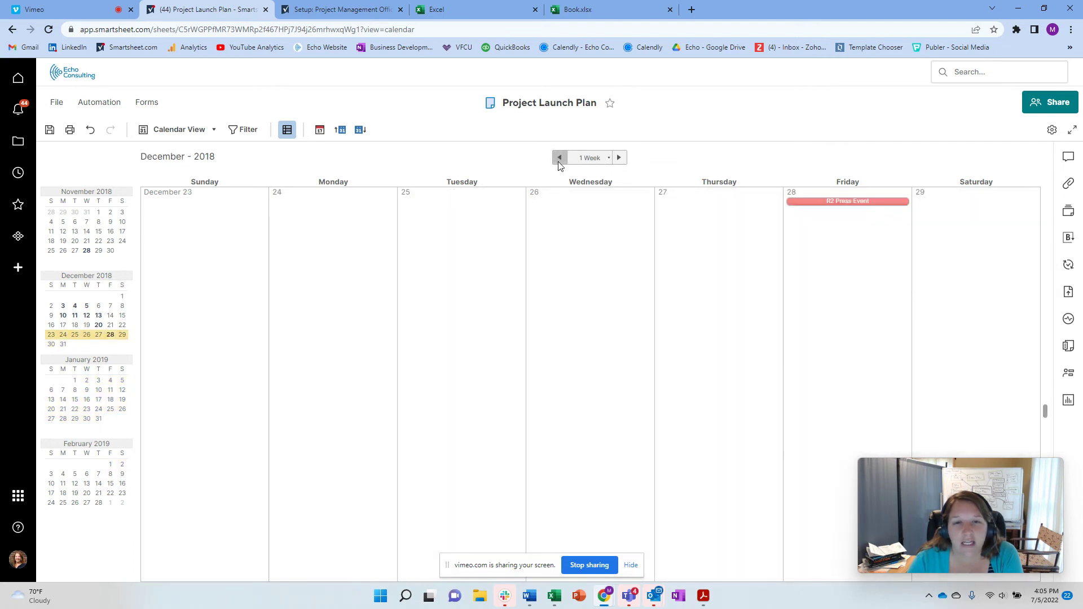
{"action": "left_click", "coordinate": [559, 159]}
{"action": "left_click", "coordinate": [559, 158]}
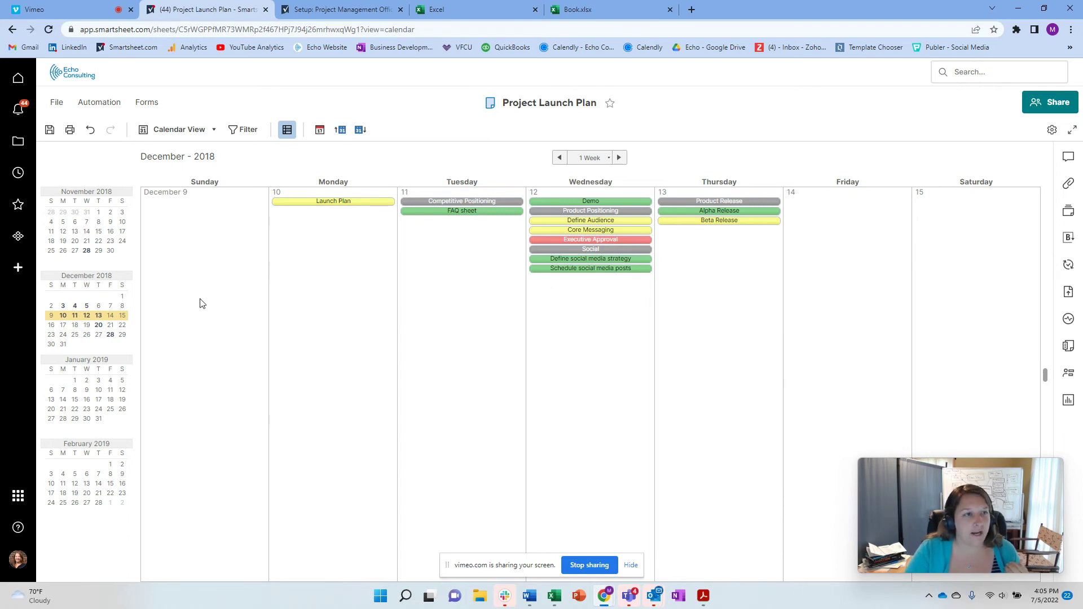
{"action": "left_click", "coordinate": [12, 30]}
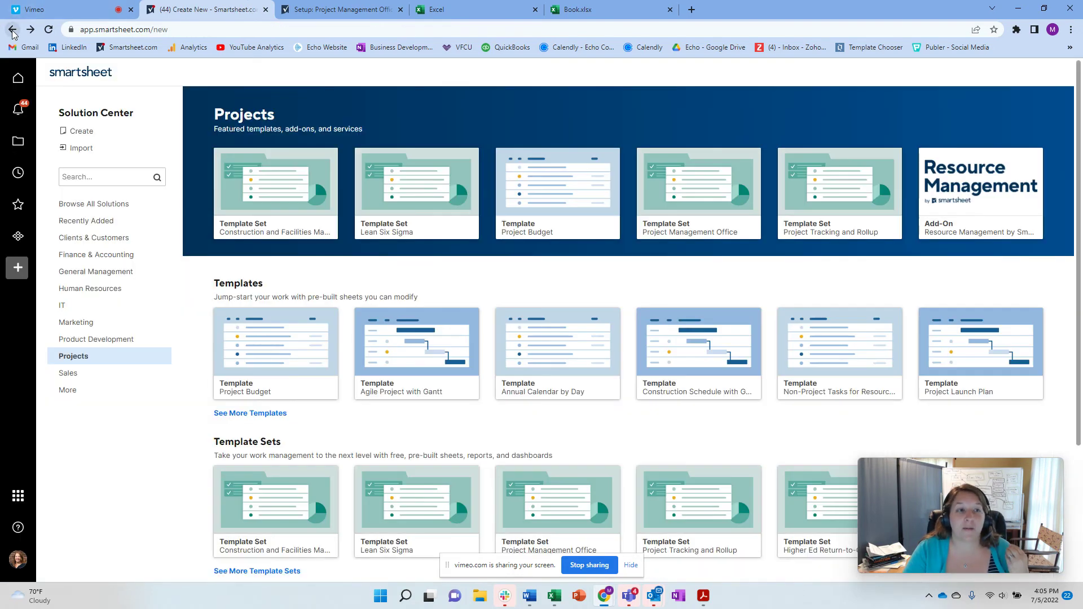
{"action": "left_click", "coordinate": [371, 14]}
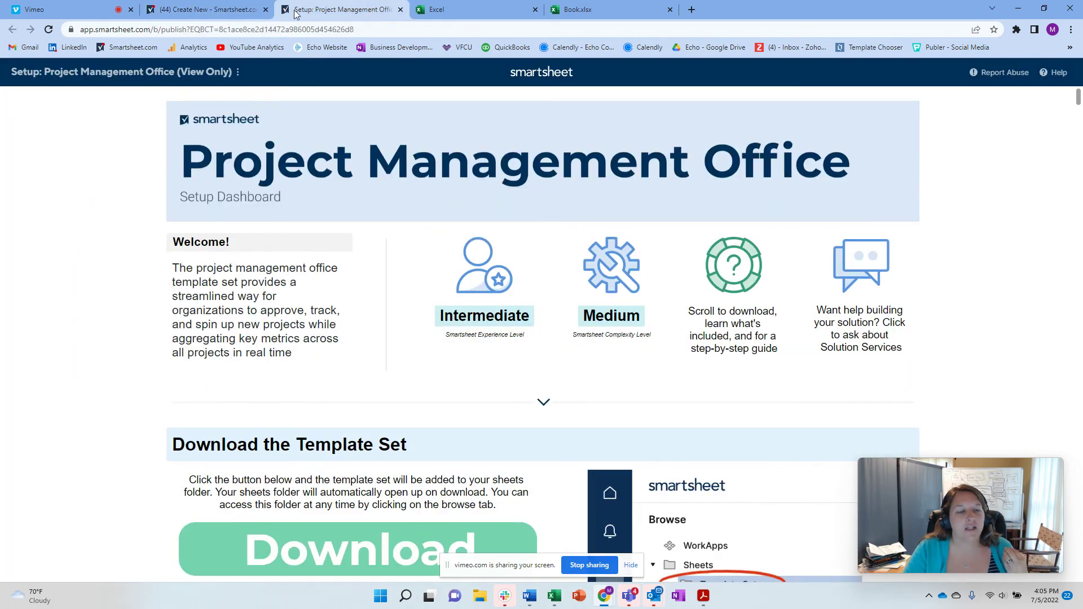
{"action": "left_click", "coordinate": [206, 10]}
{"action": "left_click", "coordinate": [32, 30]}
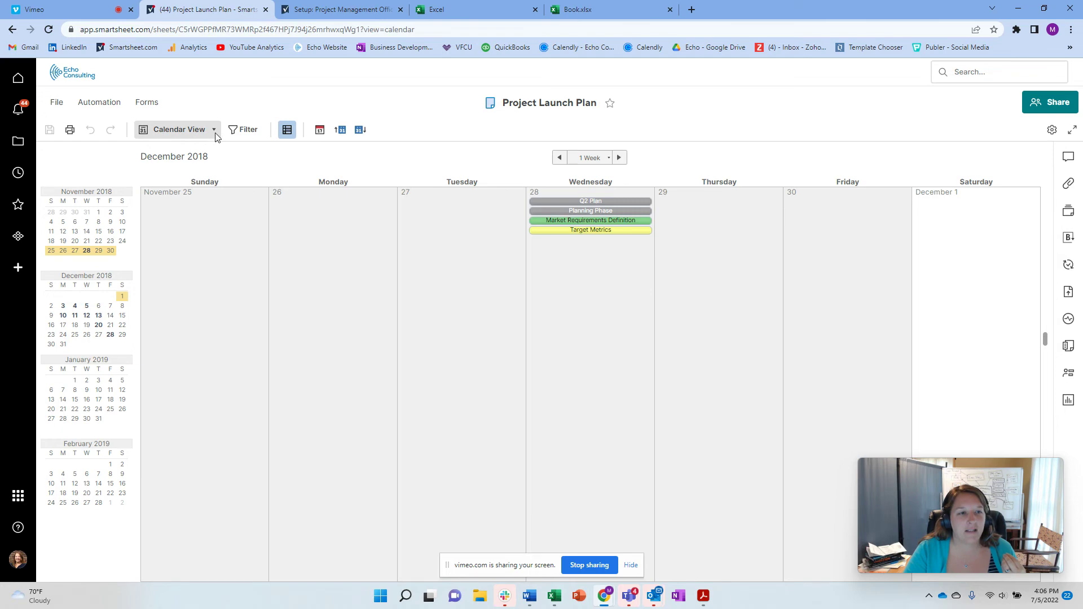
{"action": "left_click", "coordinate": [180, 129]}
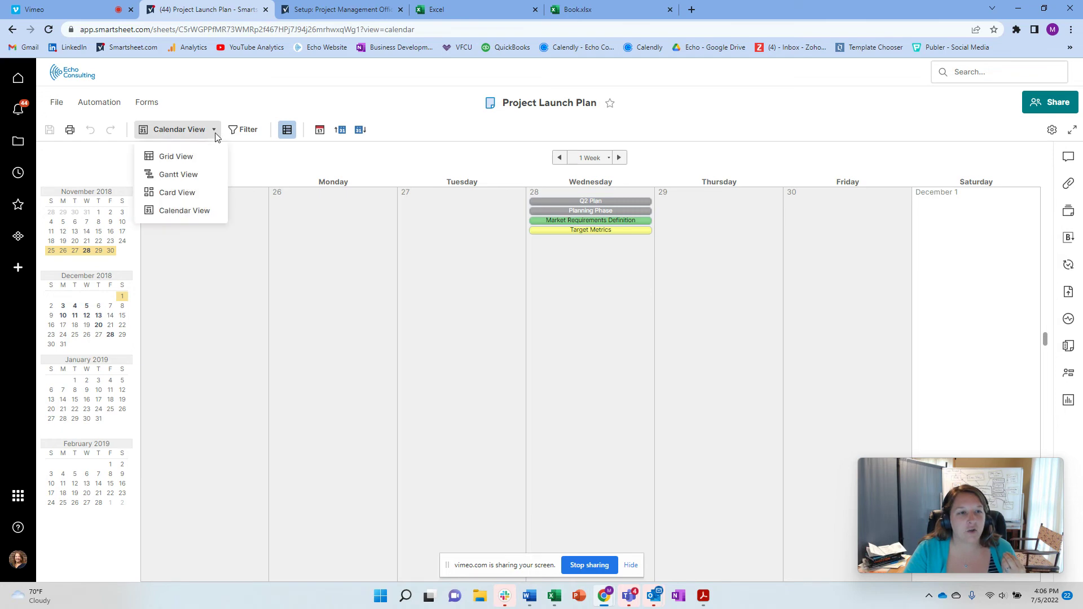
{"action": "left_click", "coordinate": [193, 162]}
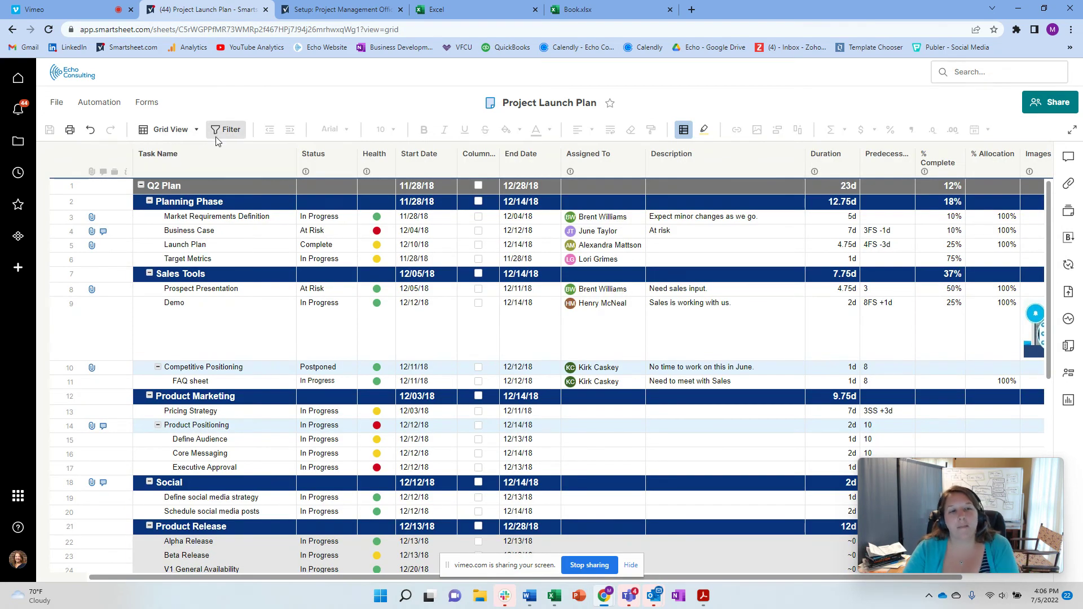
{"action": "left_click", "coordinate": [231, 129]}
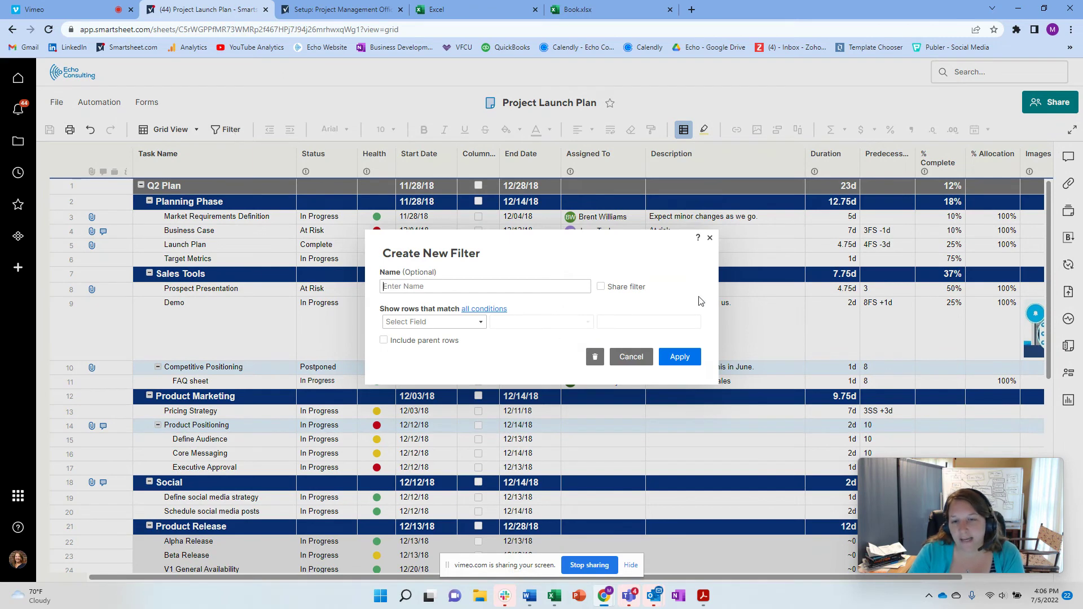
{"action": "left_click", "coordinate": [710, 239]}
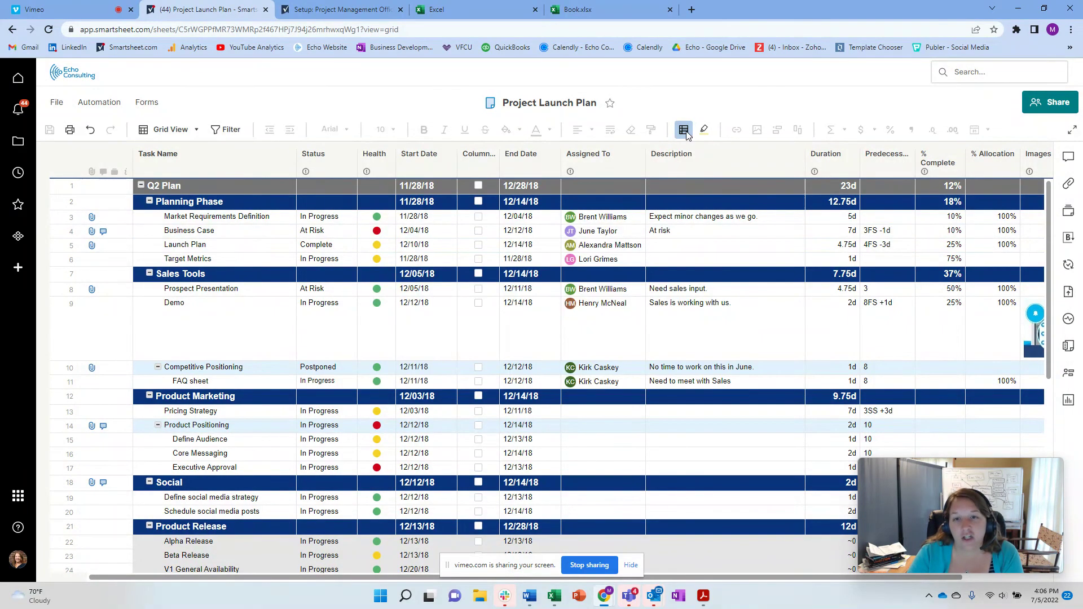
{"action": "left_click", "coordinate": [684, 130]}
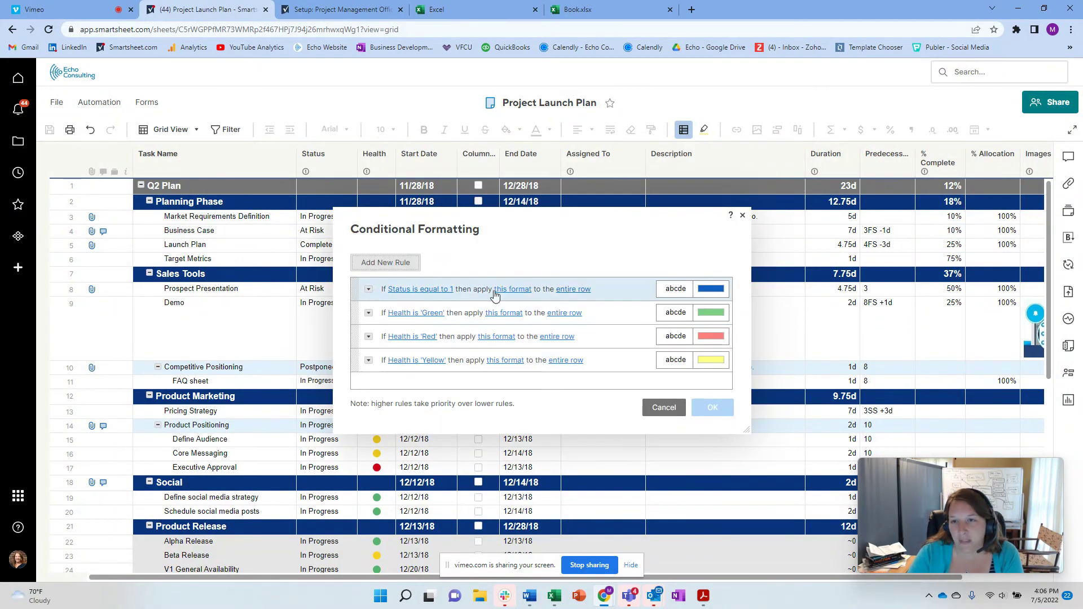
{"action": "left_click", "coordinate": [743, 217]}
{"action": "left_click", "coordinate": [704, 130]}
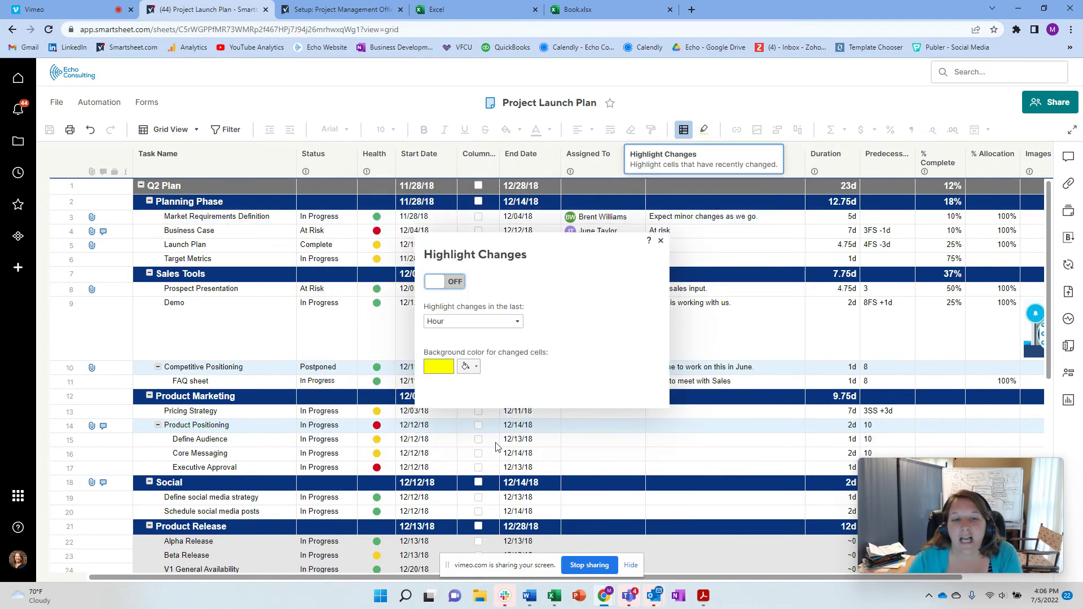
{"action": "left_click", "coordinate": [515, 323]}
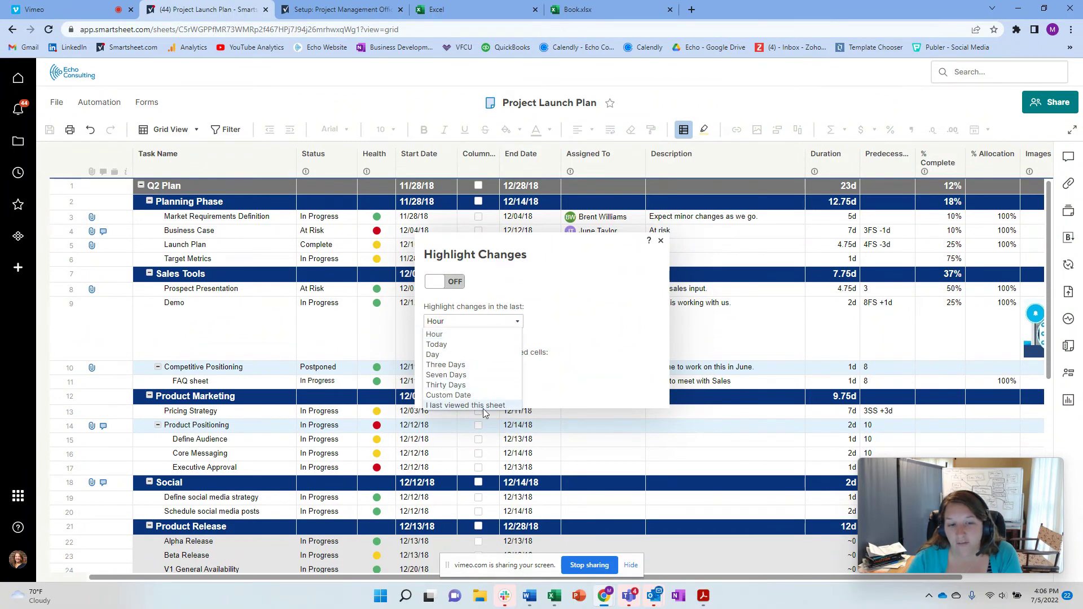
{"action": "left_click", "coordinate": [661, 242]}
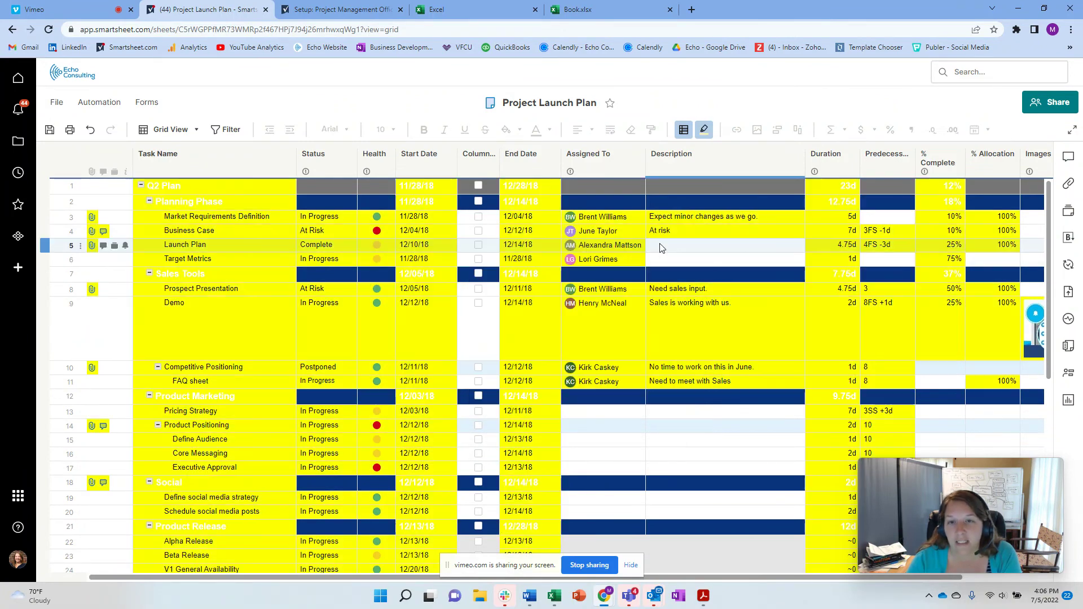
{"action": "left_click", "coordinate": [684, 130]}
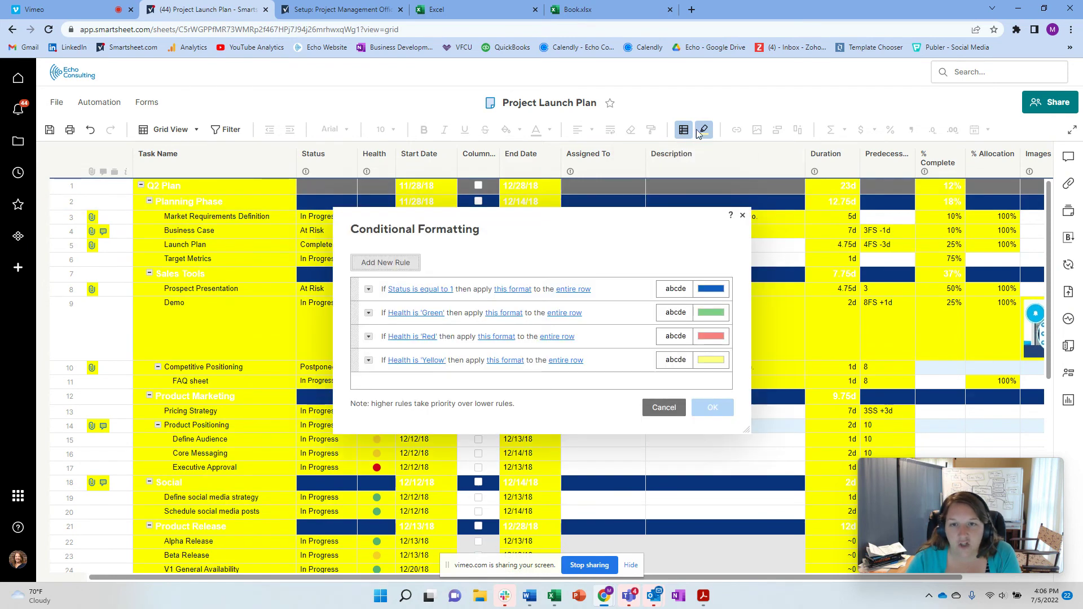
{"action": "left_click", "coordinate": [704, 130]}
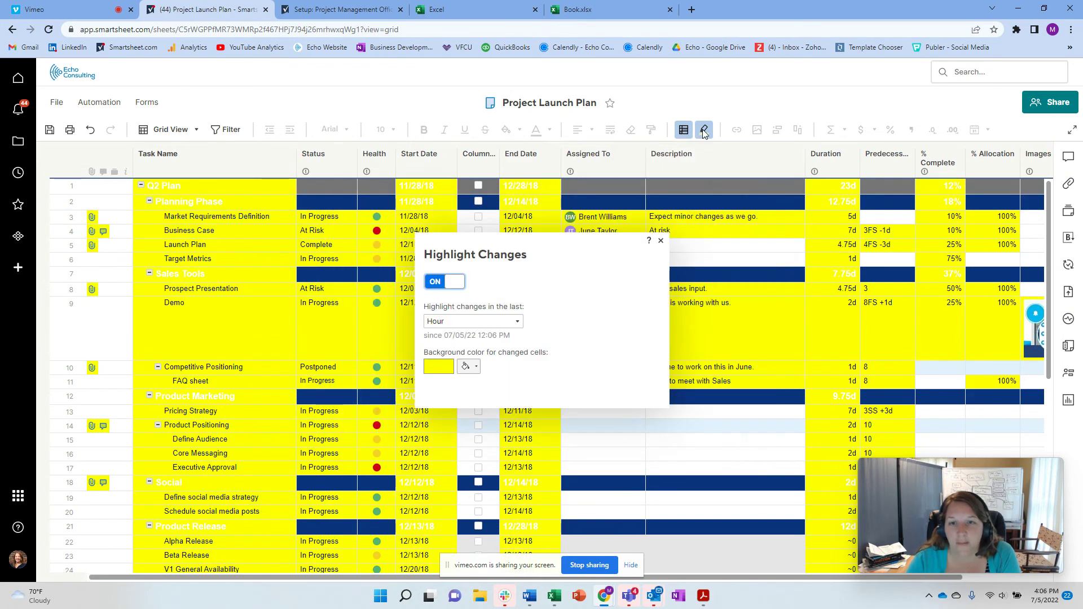
{"action": "left_click", "coordinate": [434, 285]}
{"action": "left_click", "coordinate": [661, 242]}
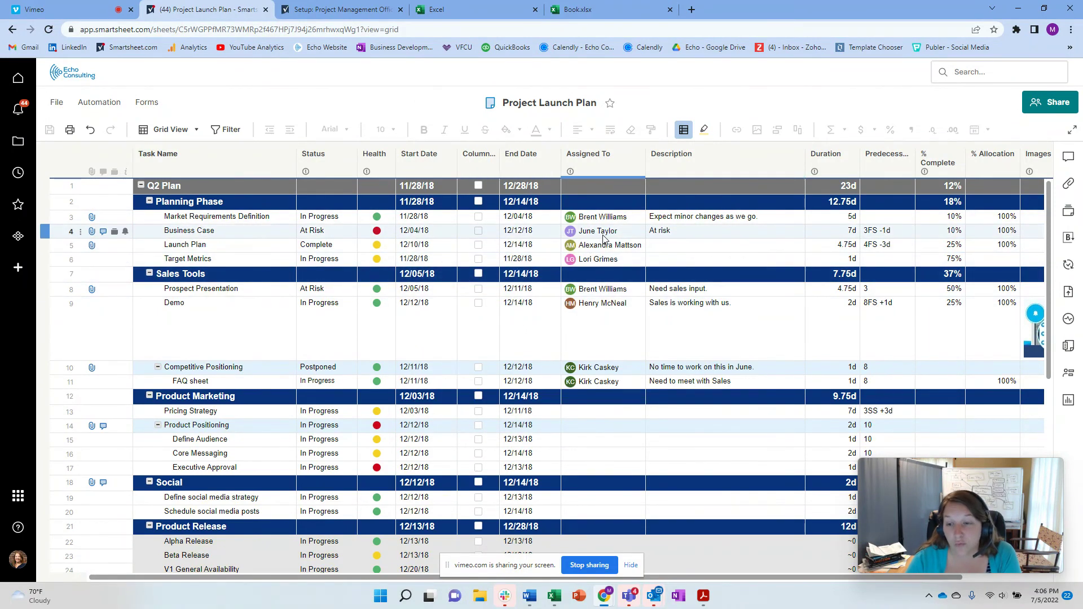
{"action": "mouse_move", "coordinate": [607, 238]}
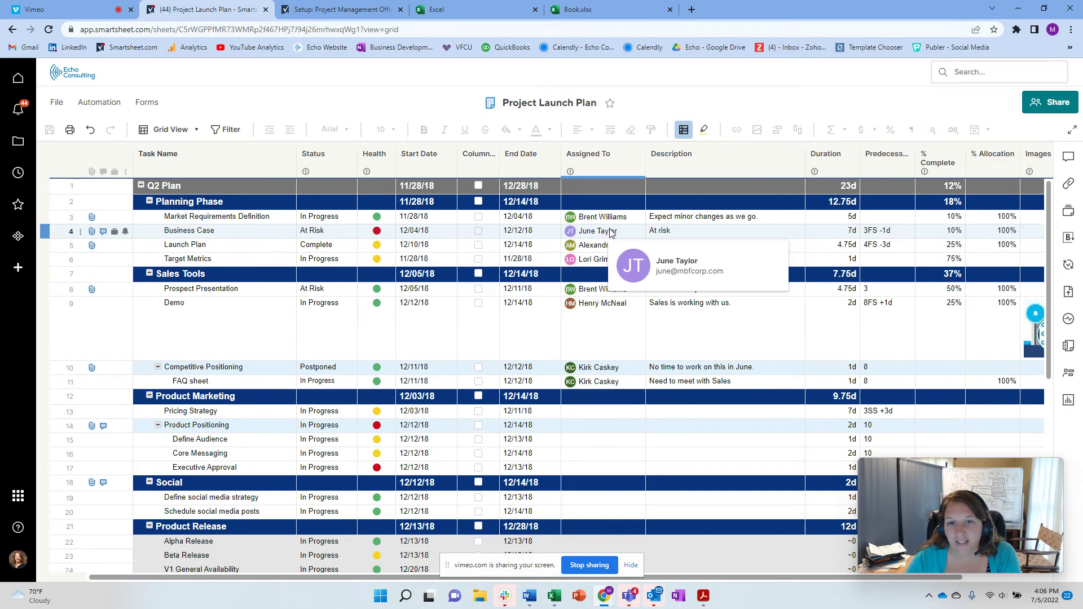
{"action": "right_click", "coordinate": [607, 236]}
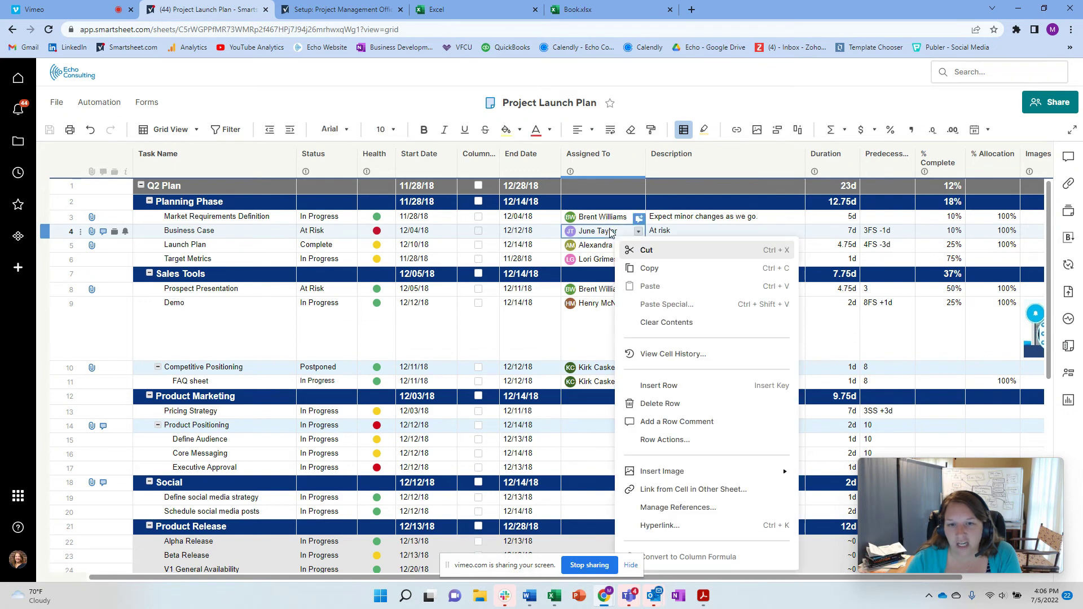
{"action": "left_click", "coordinate": [666, 357]}
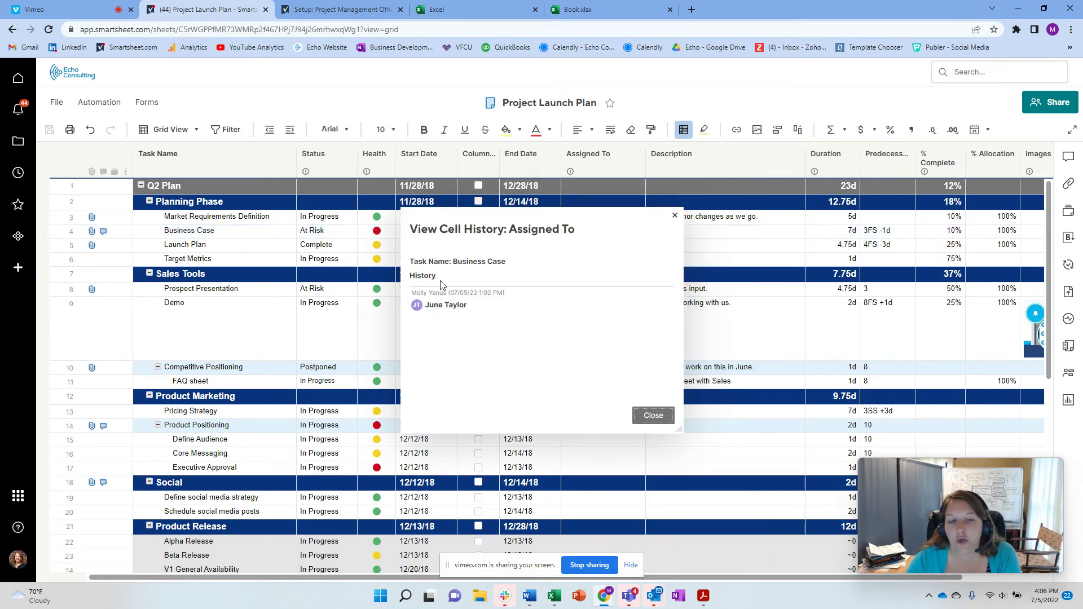
{"action": "left_click", "coordinate": [653, 415]}
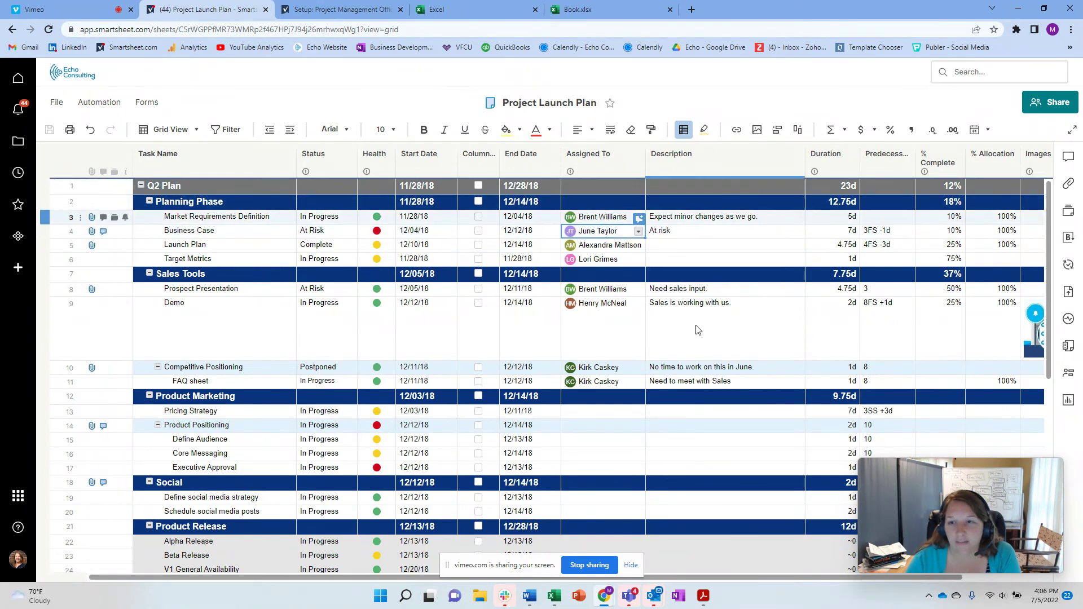
Confirm Business Case's predecessor settings and set Market Requirements Definition's duration to 10
{"action": "left_click", "coordinate": [878, 235]}
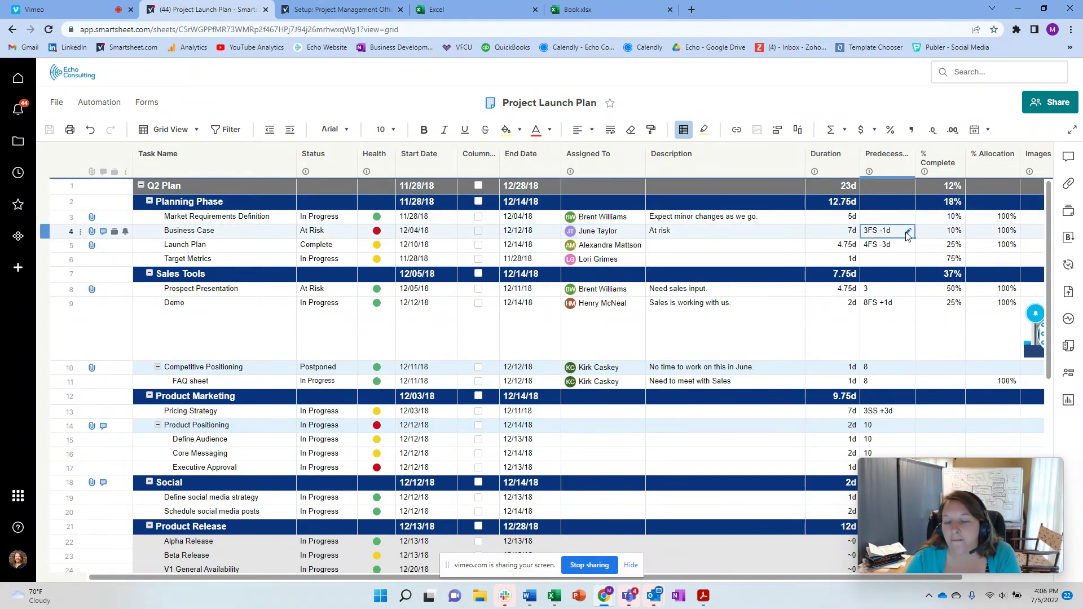
{"action": "left_click", "coordinate": [908, 232]}
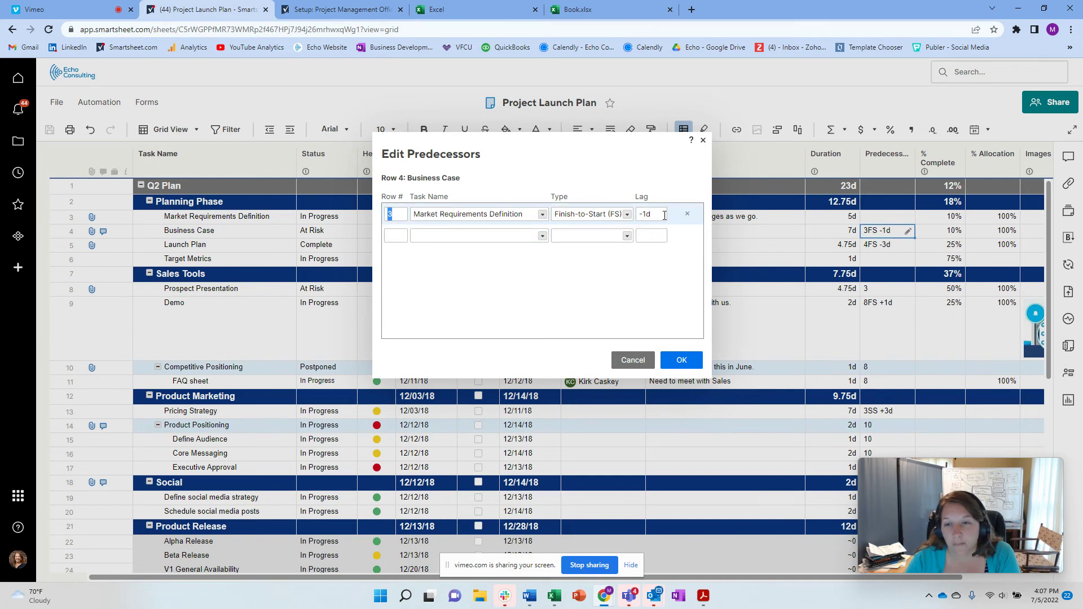
{"action": "left_click", "coordinate": [682, 360]}
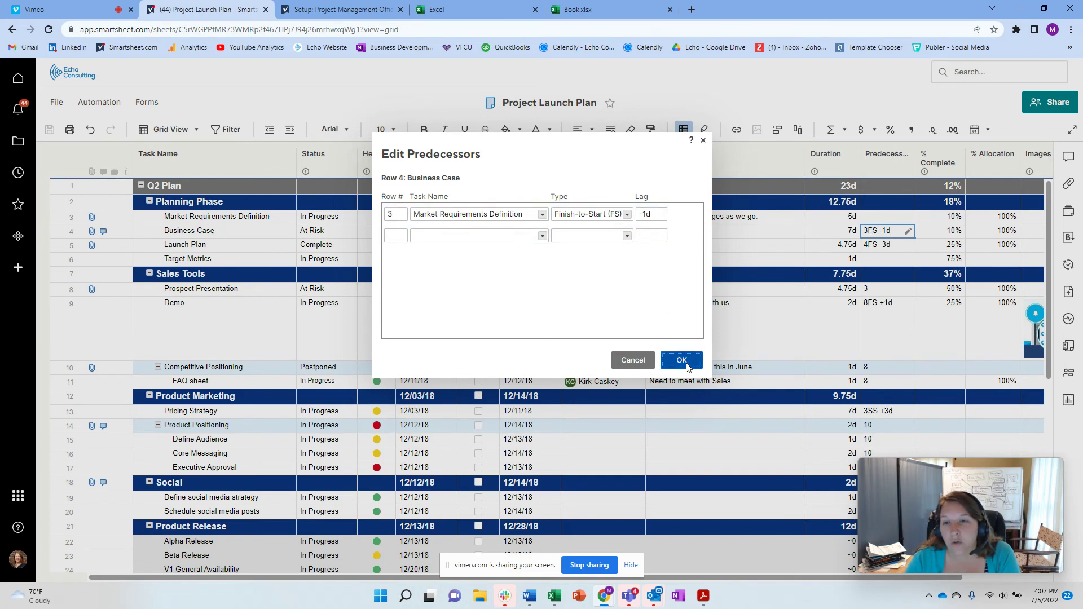
{"action": "left_click", "coordinate": [846, 218]}
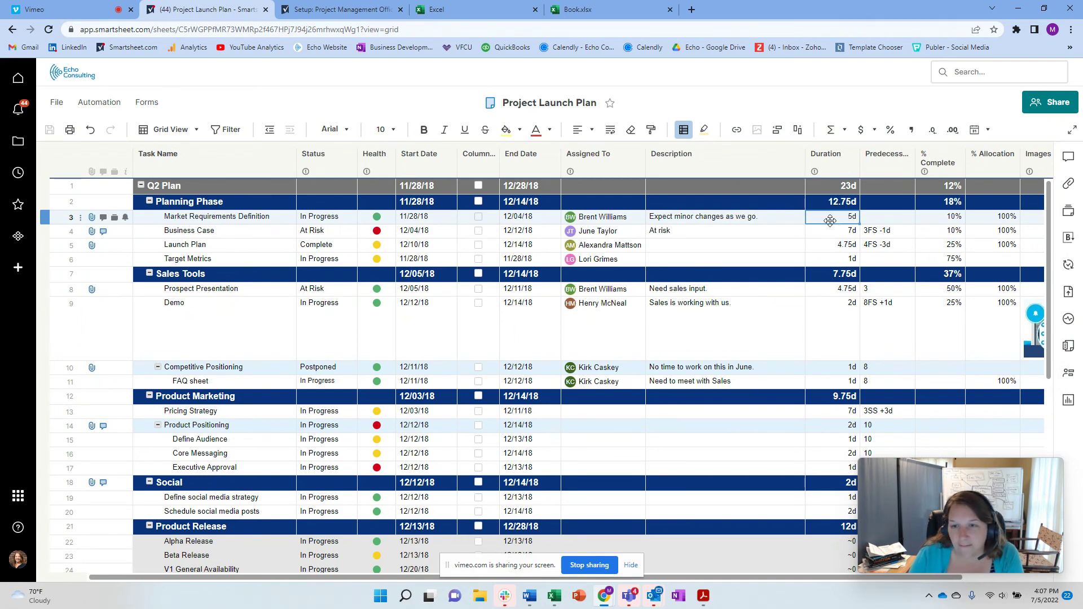
{"action": "type", "text": "10"}
{"action": "key", "text": "Return"}
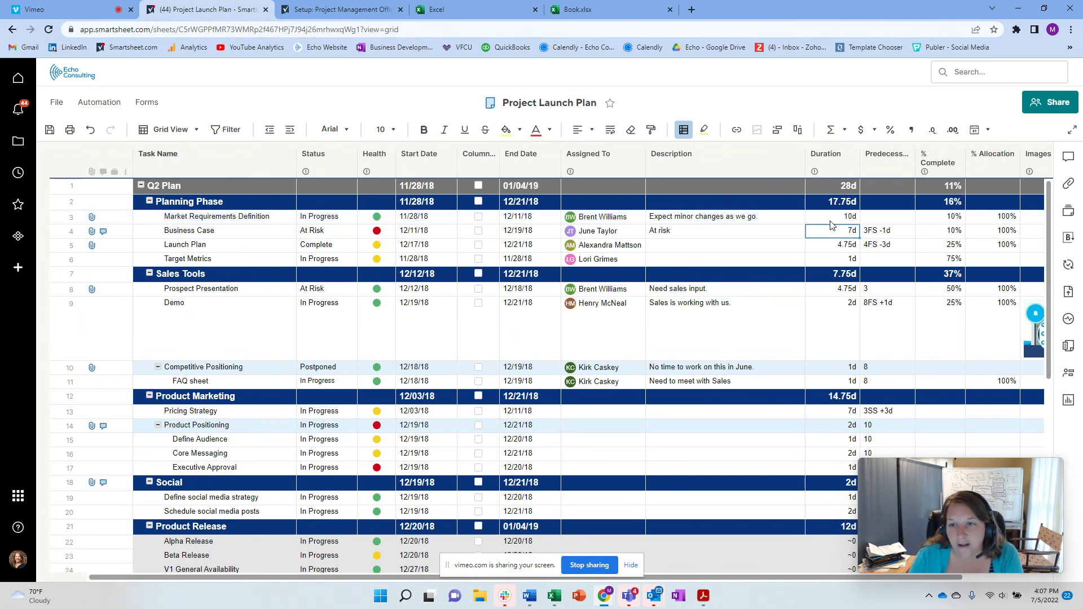
Review the change history of the Business Case start date
{"action": "left_click", "coordinate": [429, 233]}
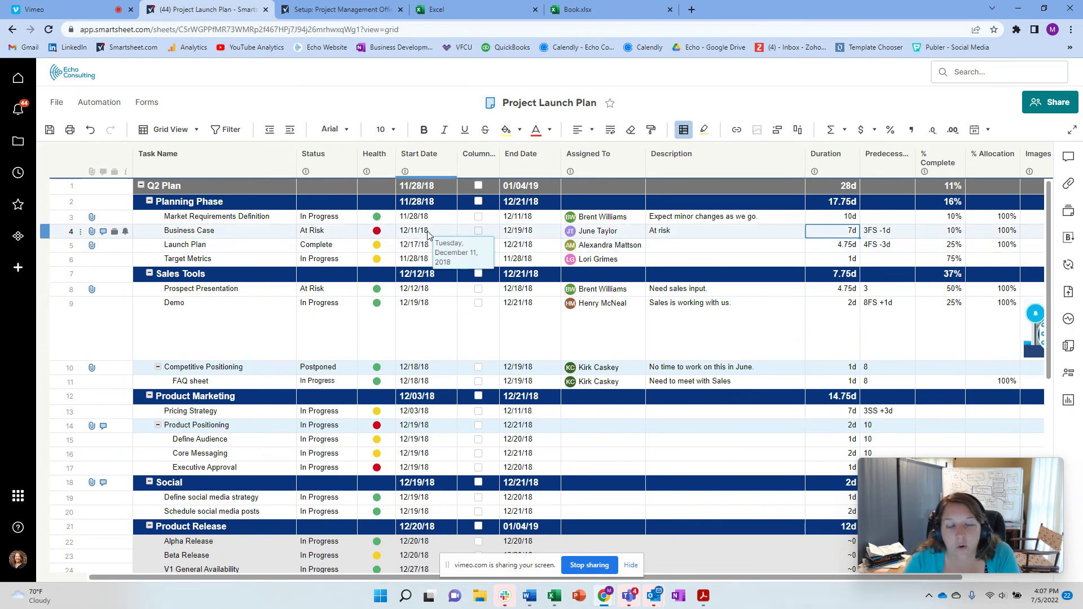
{"action": "right_click", "coordinate": [428, 233]}
{"action": "left_click", "coordinate": [489, 358]}
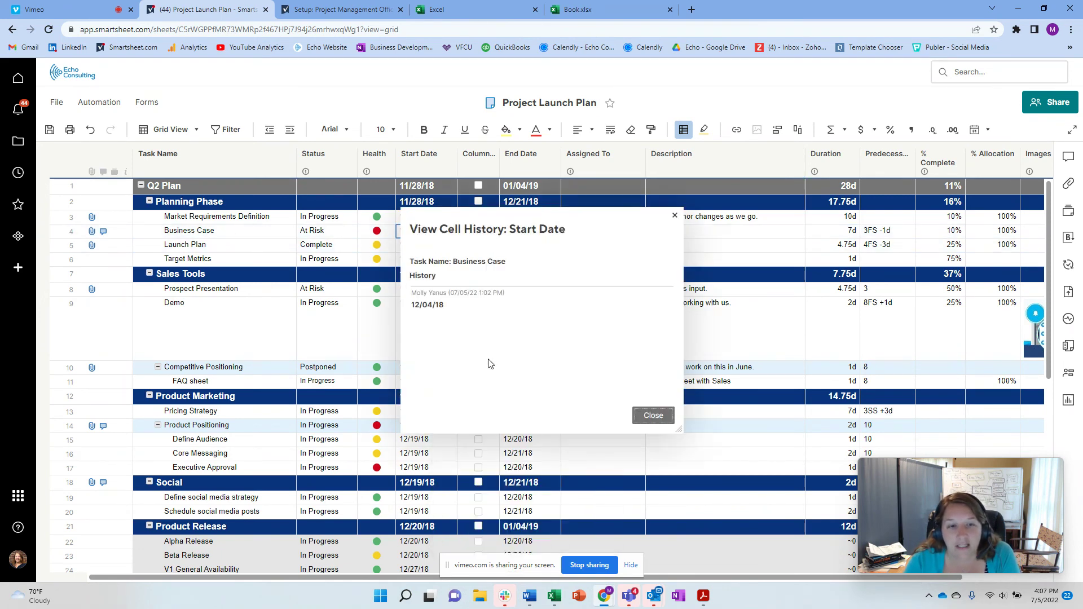
{"action": "left_click", "coordinate": [676, 216]}
Set the Business Case and Launch Plan durations to 5 days each
{"action": "left_click", "coordinate": [840, 220]}
{"action": "left_click", "coordinate": [843, 235]}
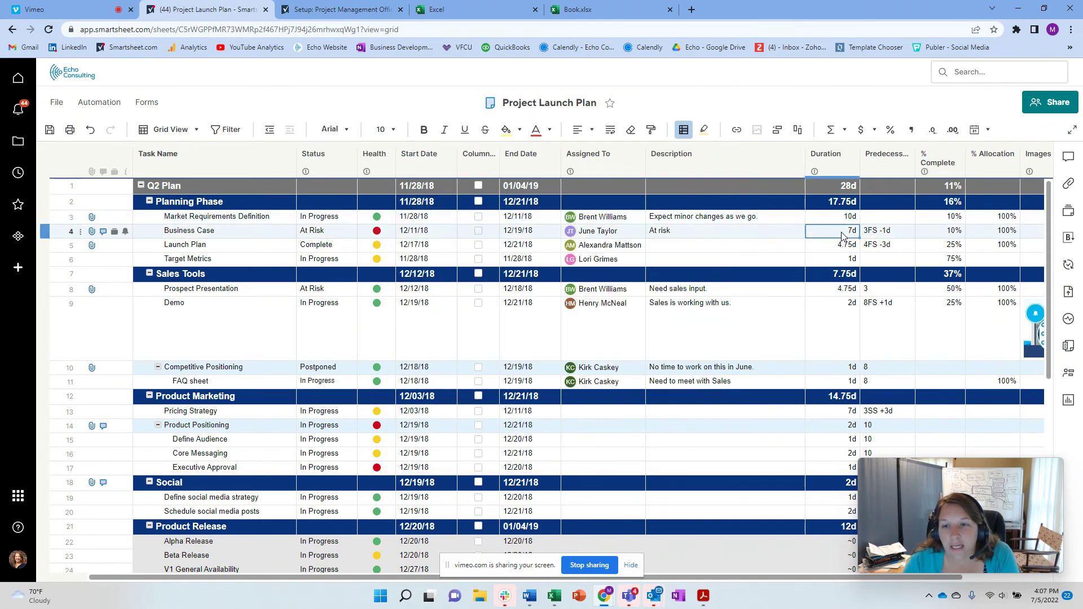
{"action": "type", "text": "5"}
{"action": "key", "text": "Return"}
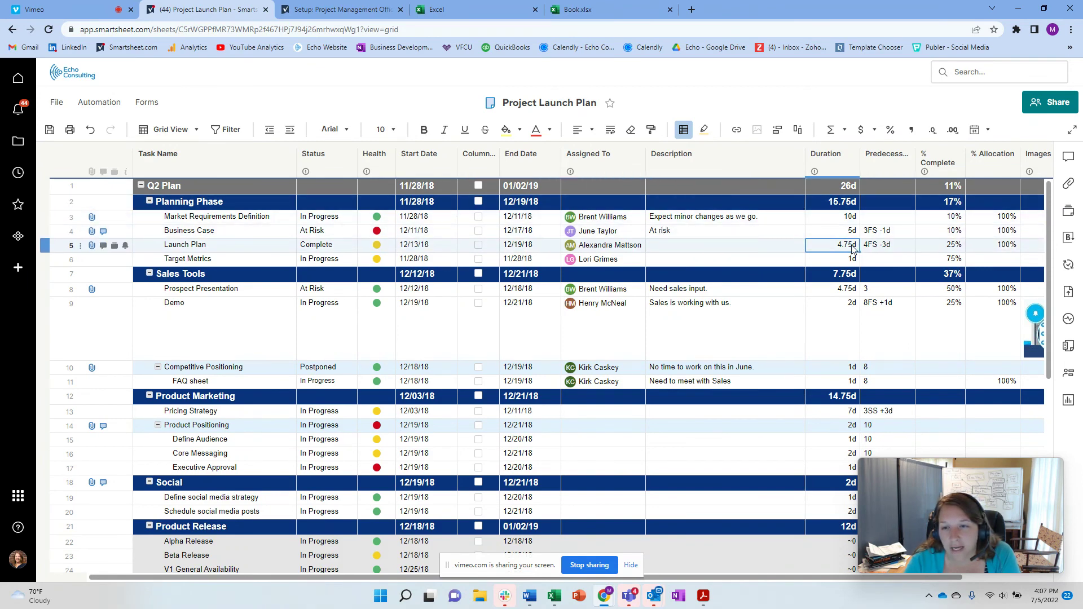
{"action": "type", "text": "5"}
{"action": "key", "text": "Return"}
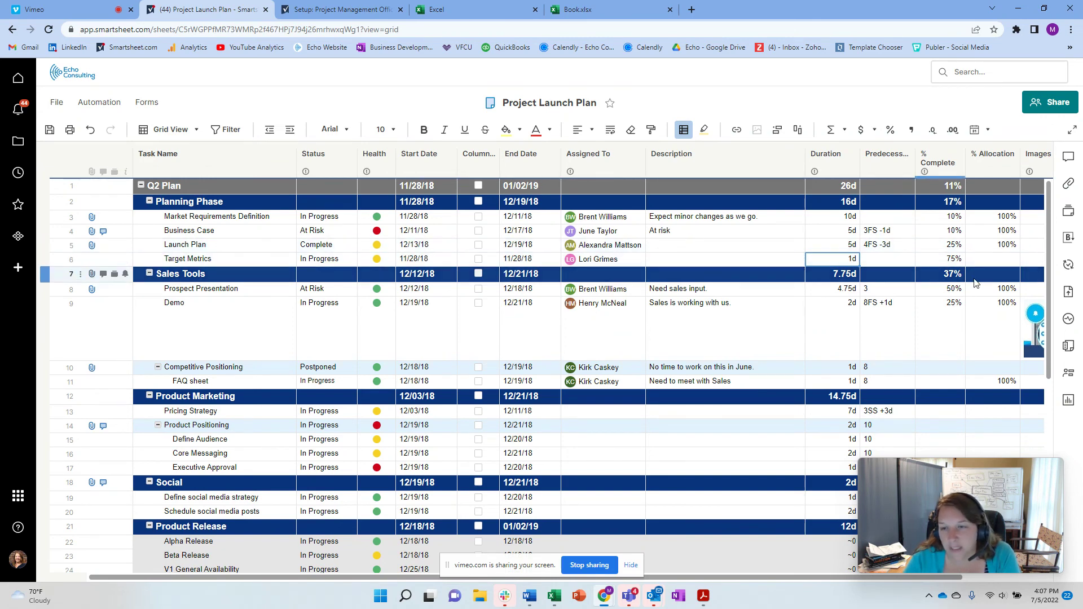
Give Launch Plan's predecessor a +3d lag in the predecessor editor
{"action": "left_click", "coordinate": [891, 246]}
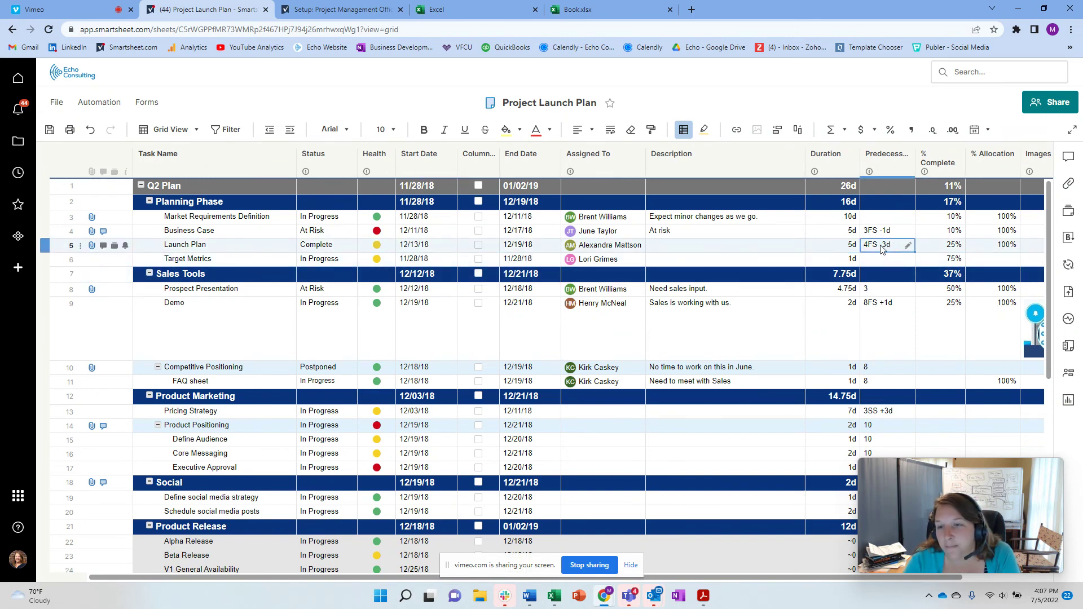
{"action": "left_click", "coordinate": [908, 246]}
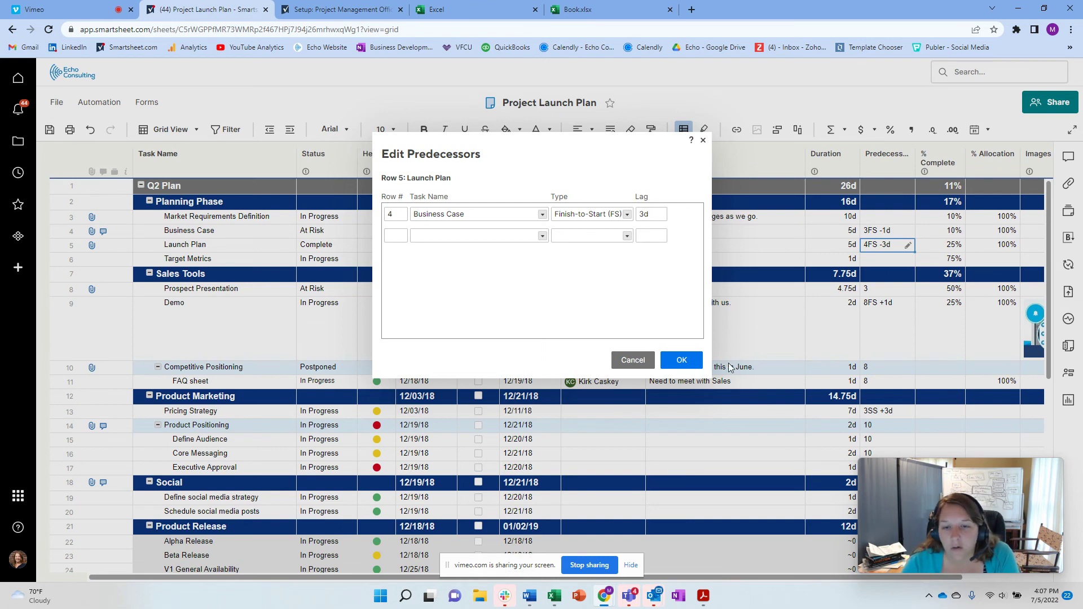
{"action": "left_click", "coordinate": [685, 362]}
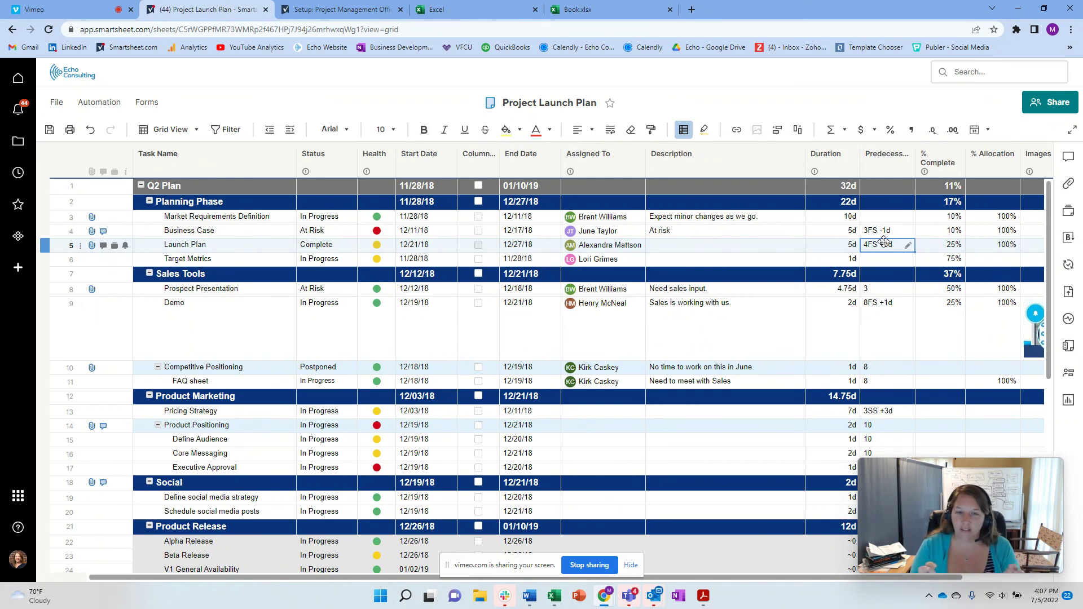
Check the view menu, select the Predecessors column, and review Launch Plan's assignee cell history
{"action": "left_click", "coordinate": [196, 130]}
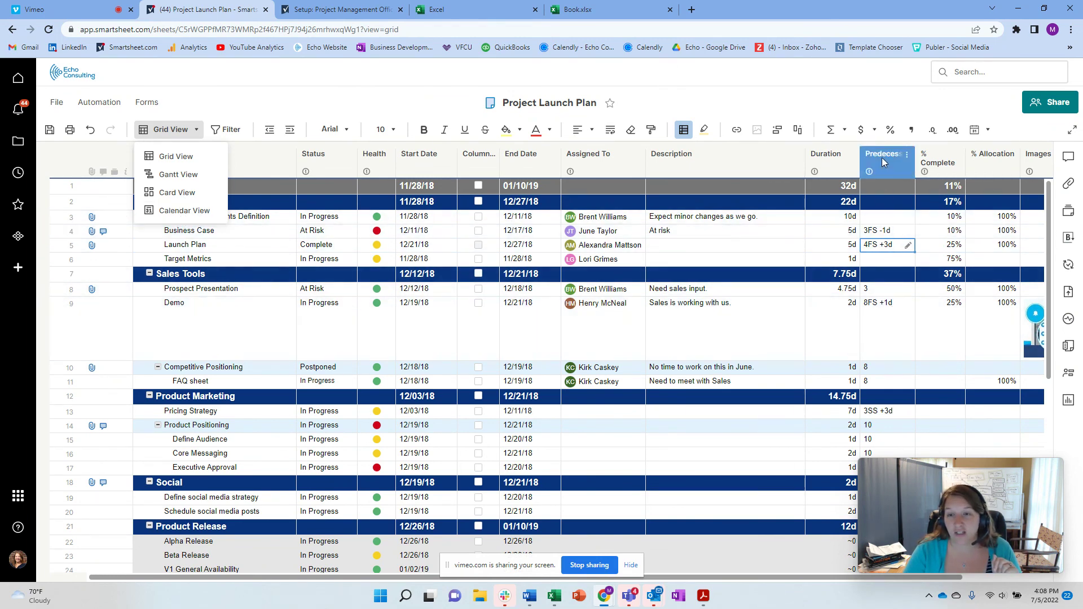
{"action": "left_click", "coordinate": [883, 164]}
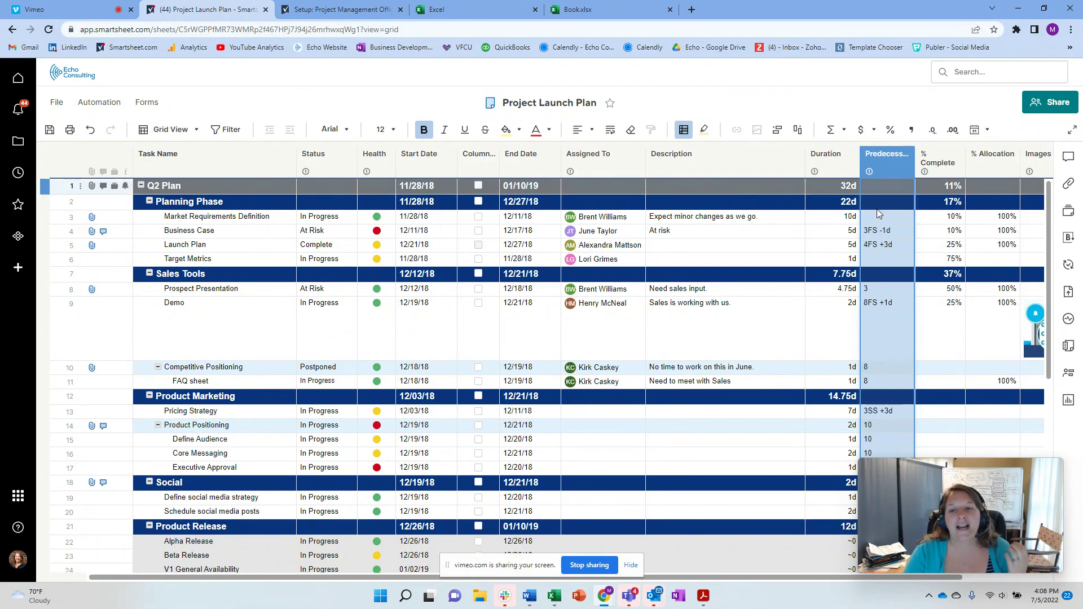
{"action": "left_click", "coordinate": [622, 246]}
{"action": "right_click", "coordinate": [624, 250]}
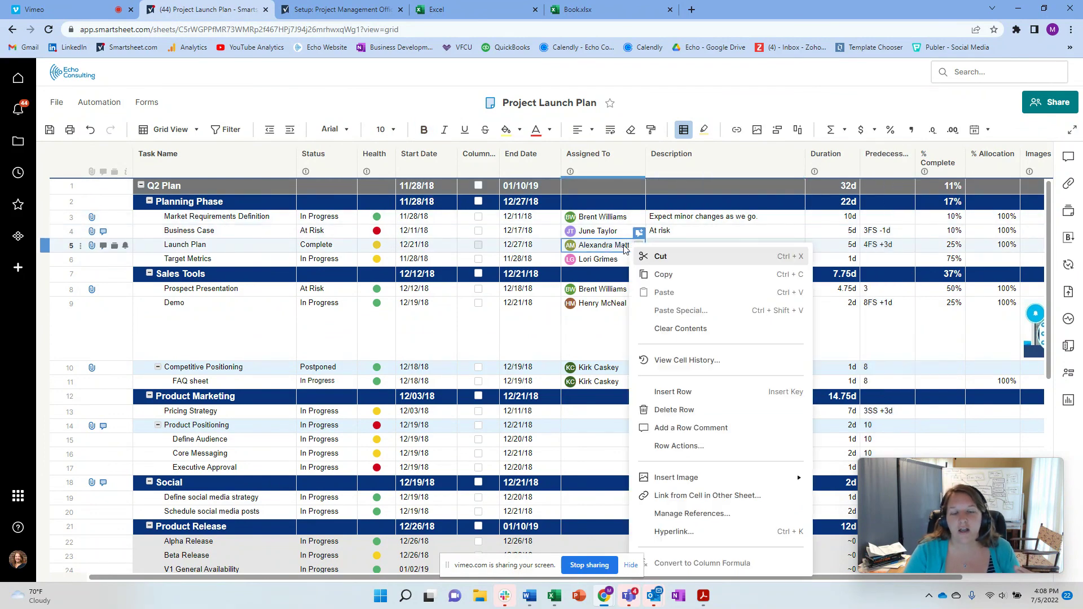
{"action": "left_click", "coordinate": [703, 361]}
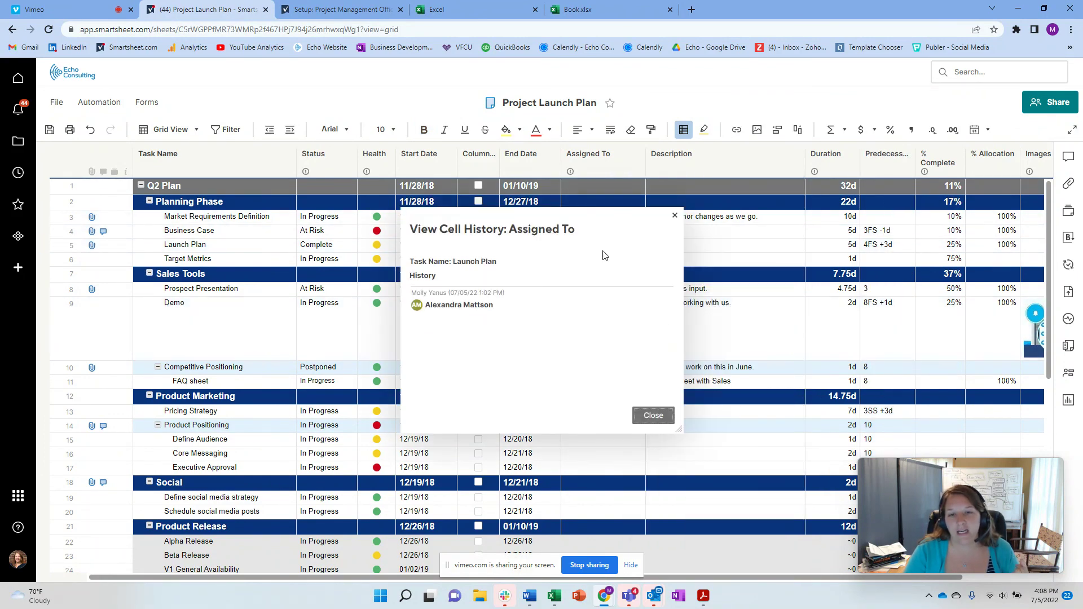
{"action": "left_click", "coordinate": [675, 218]}
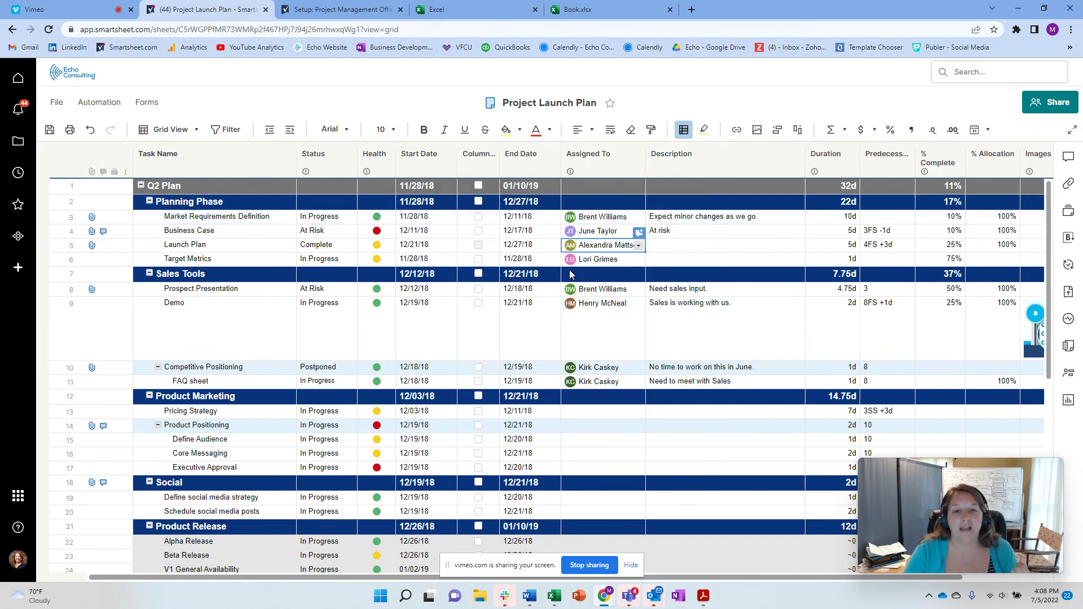
Look at Launch Plan's attachments, then open the Business Case conversation thread
{"action": "left_click", "coordinate": [92, 247]}
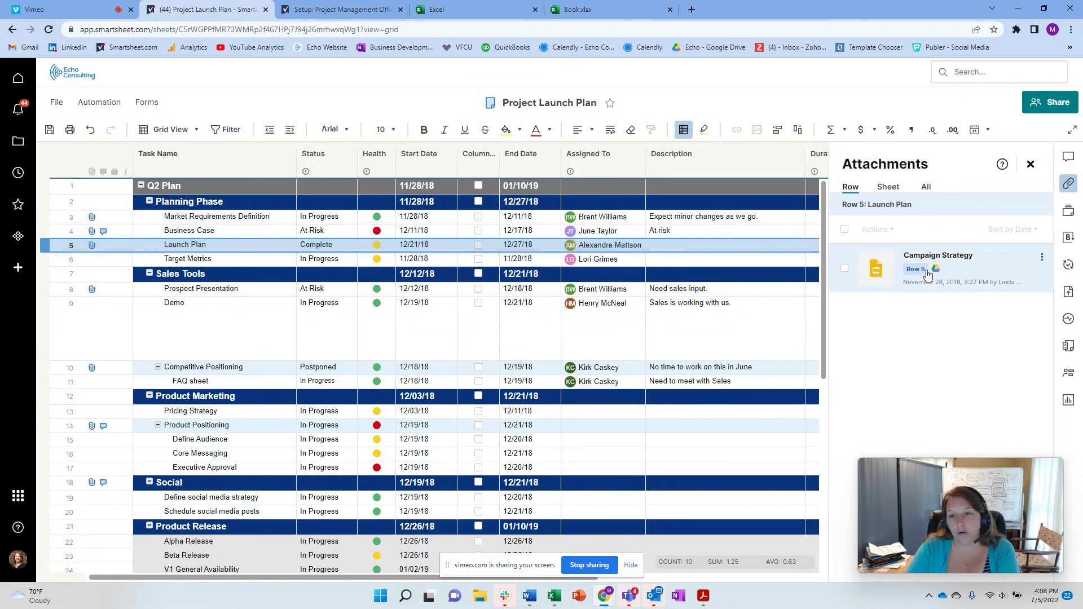
{"action": "left_click", "coordinate": [104, 232]}
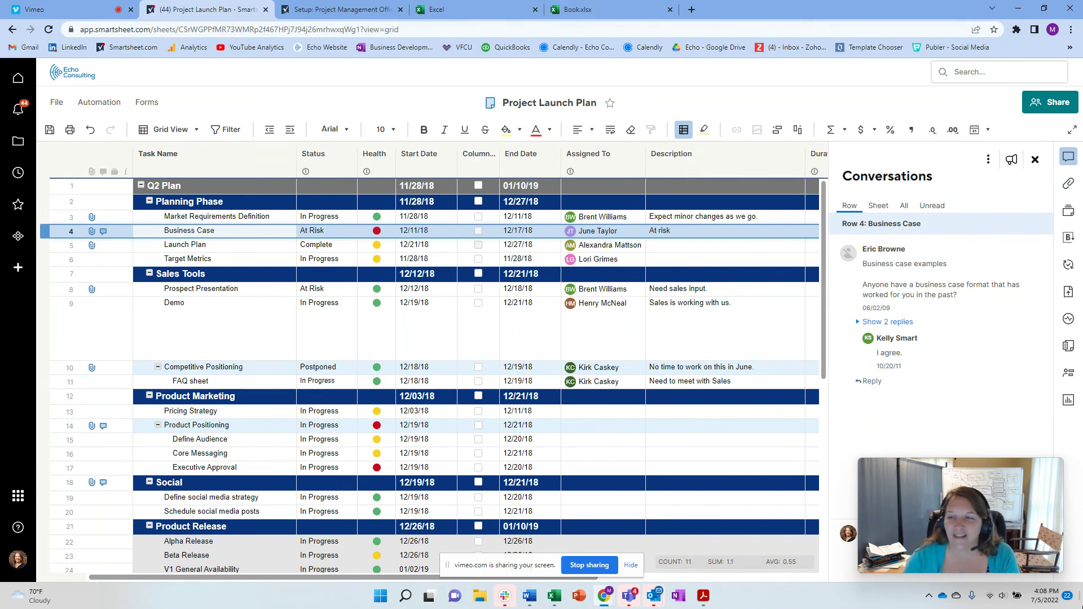
{"action": "mouse_move", "coordinate": [974, 508]}
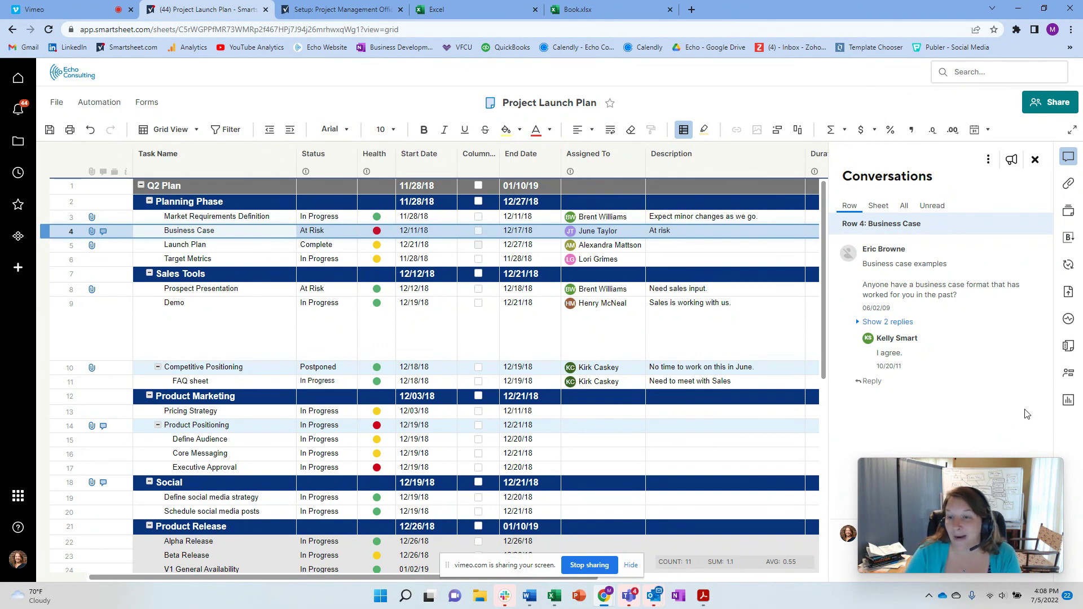
{"action": "mouse_move", "coordinate": [1019, 557]}
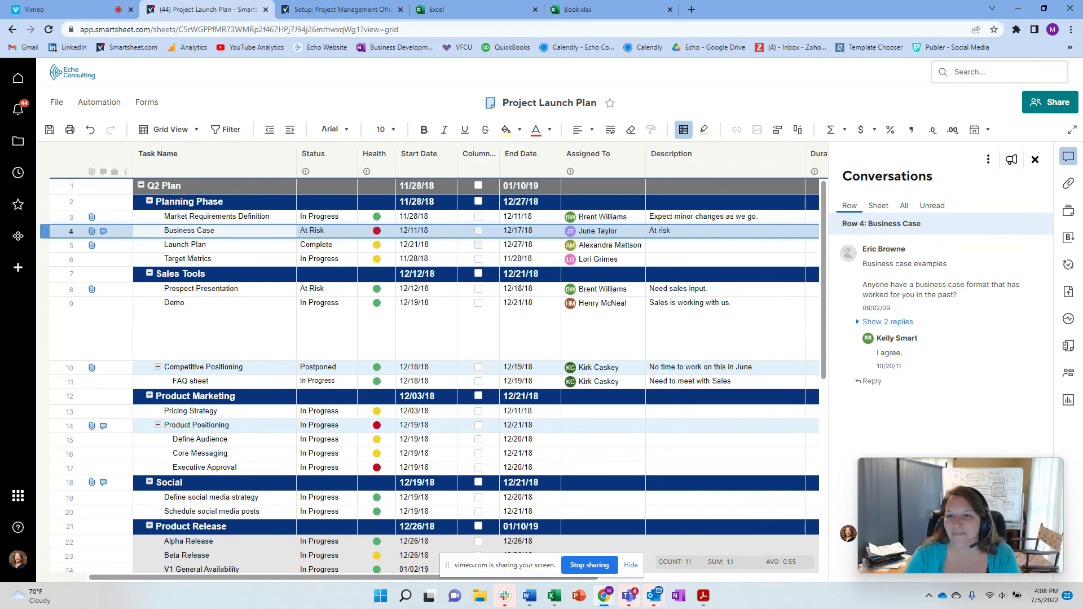